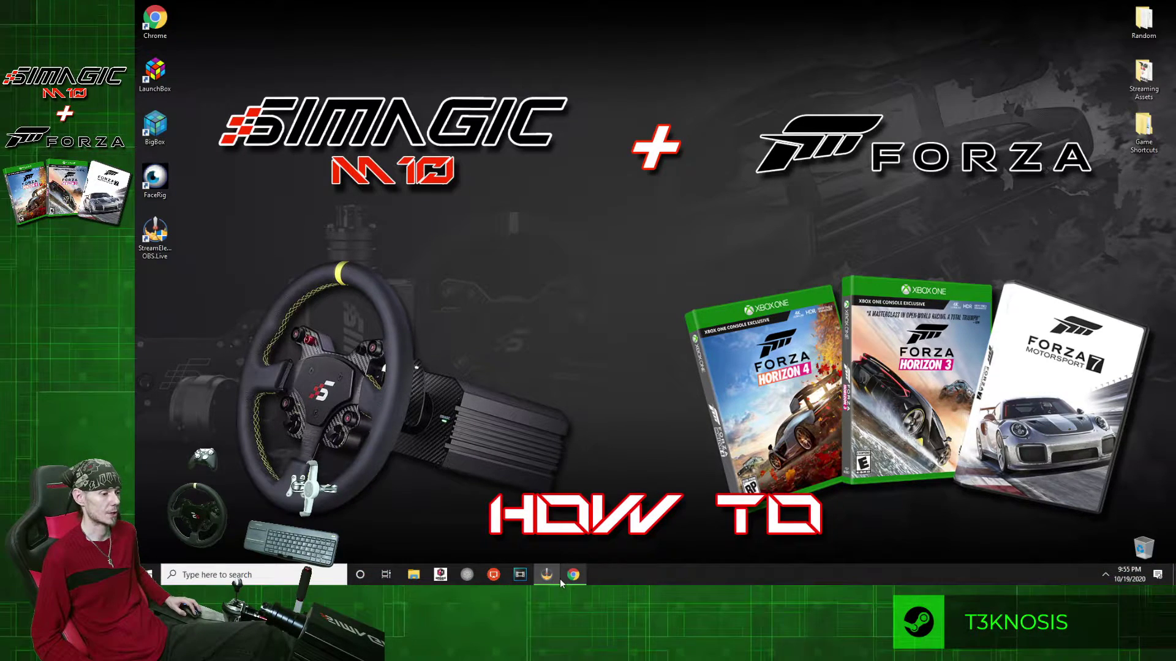
- Download the Forza EmuWheel v1.4a zip and save it to the desktop
click(571, 577)
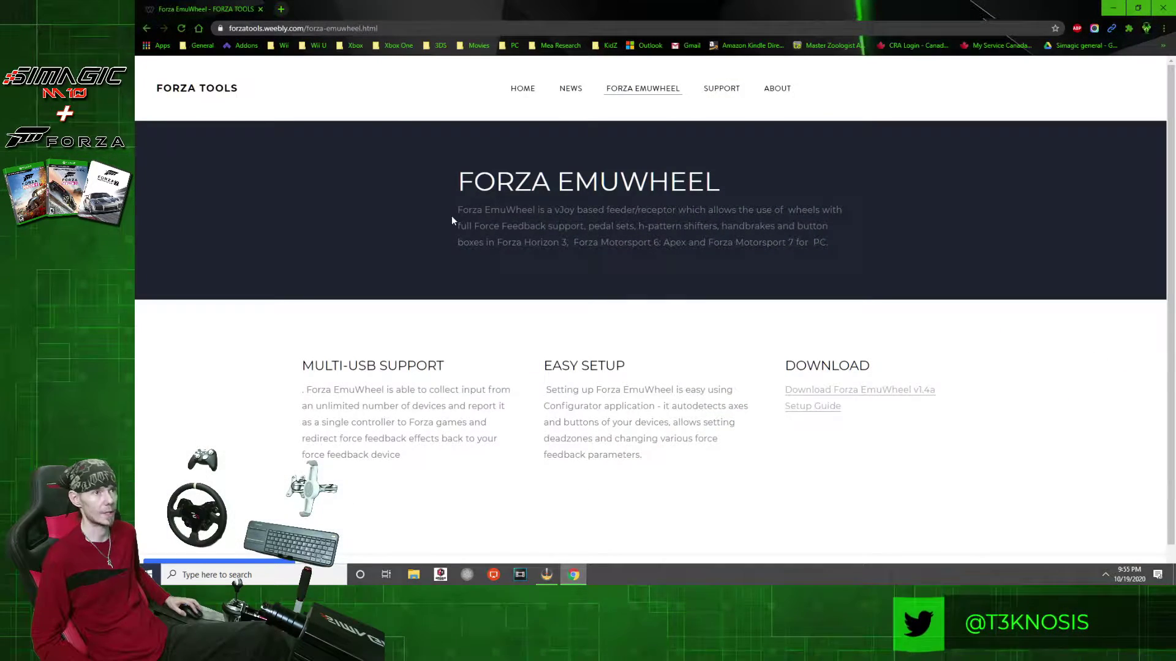
click(393, 28)
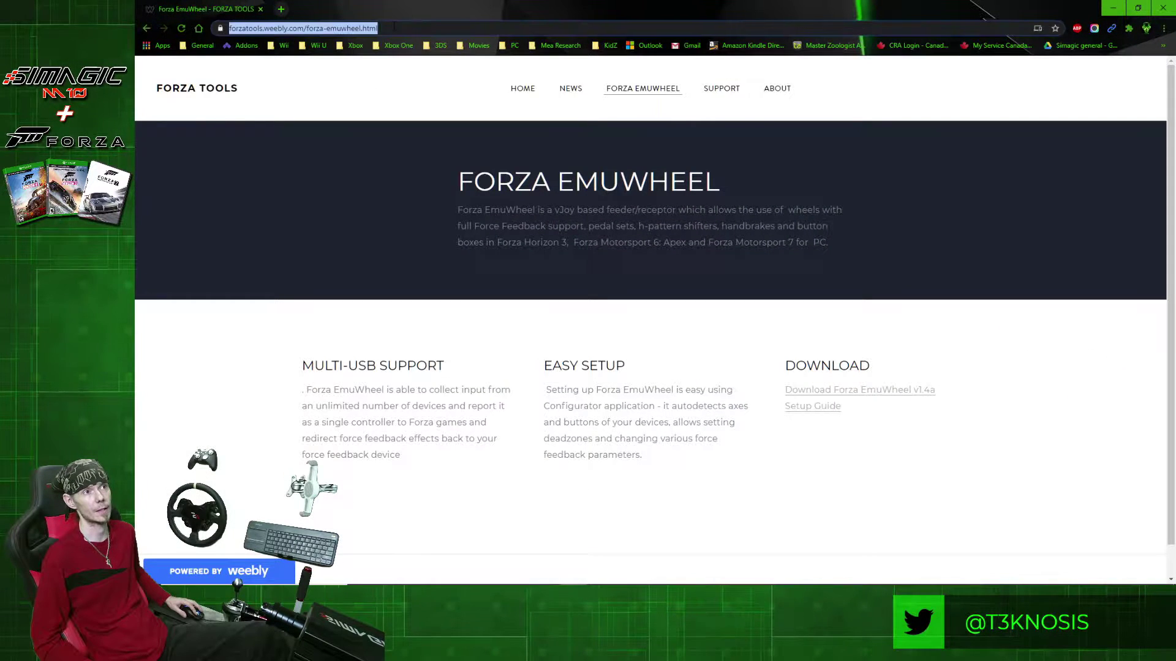
click(911, 392)
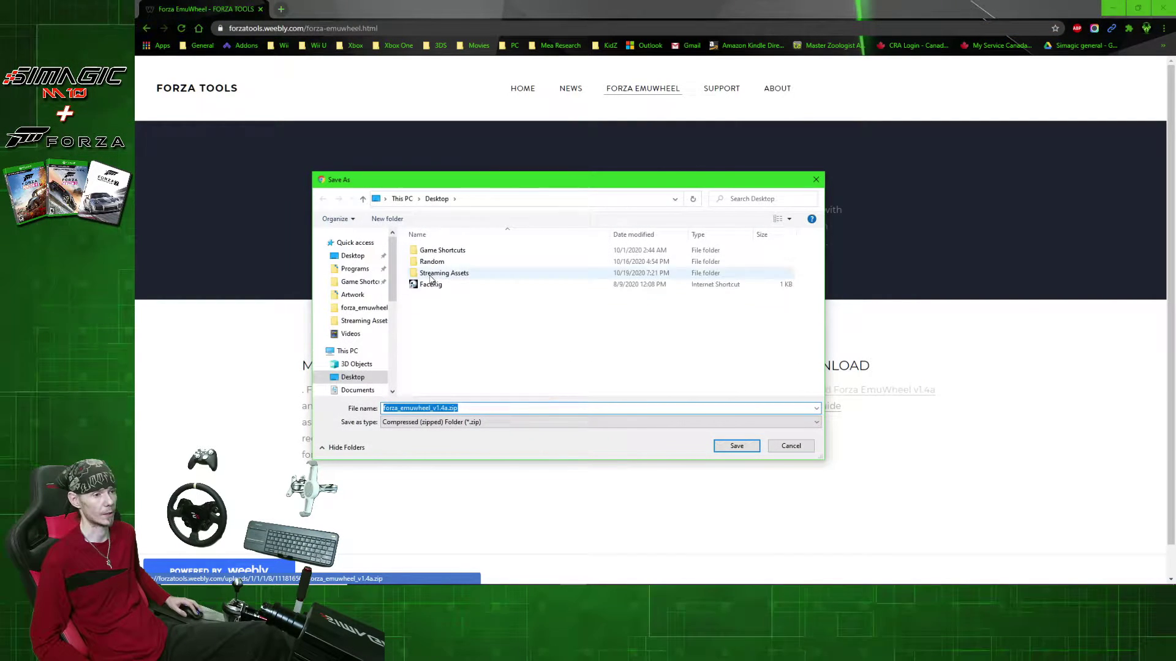
click(735, 445)
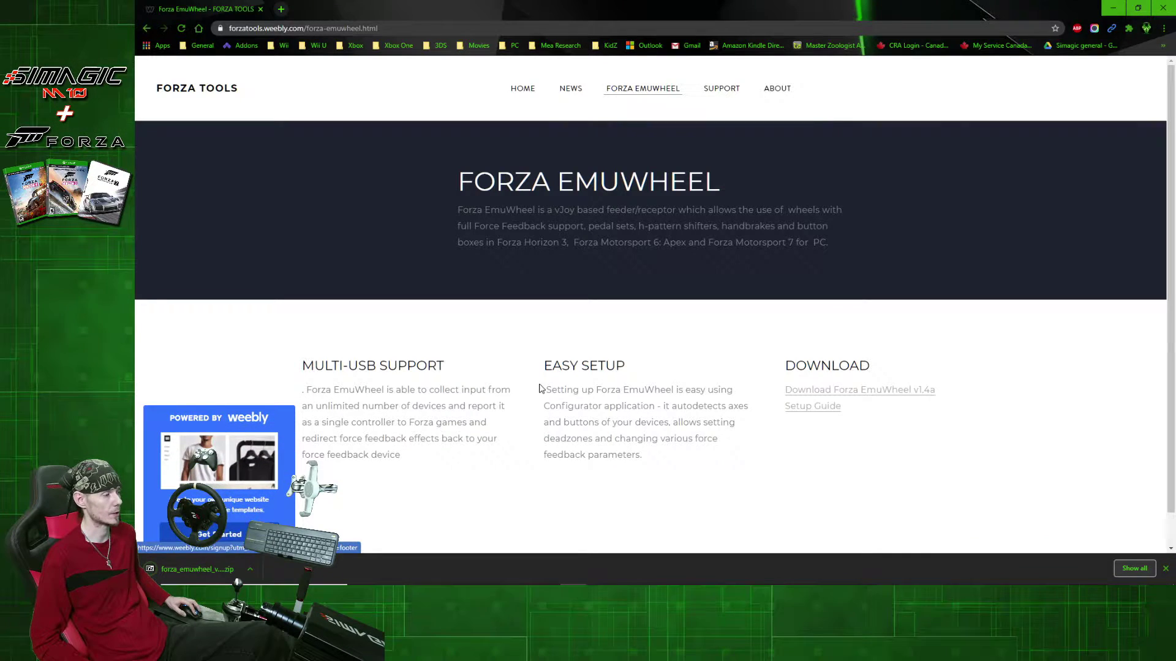
- From the setup guide, save vJoySetup.exe to the desktop and close the SourceForge tab
click(819, 406)
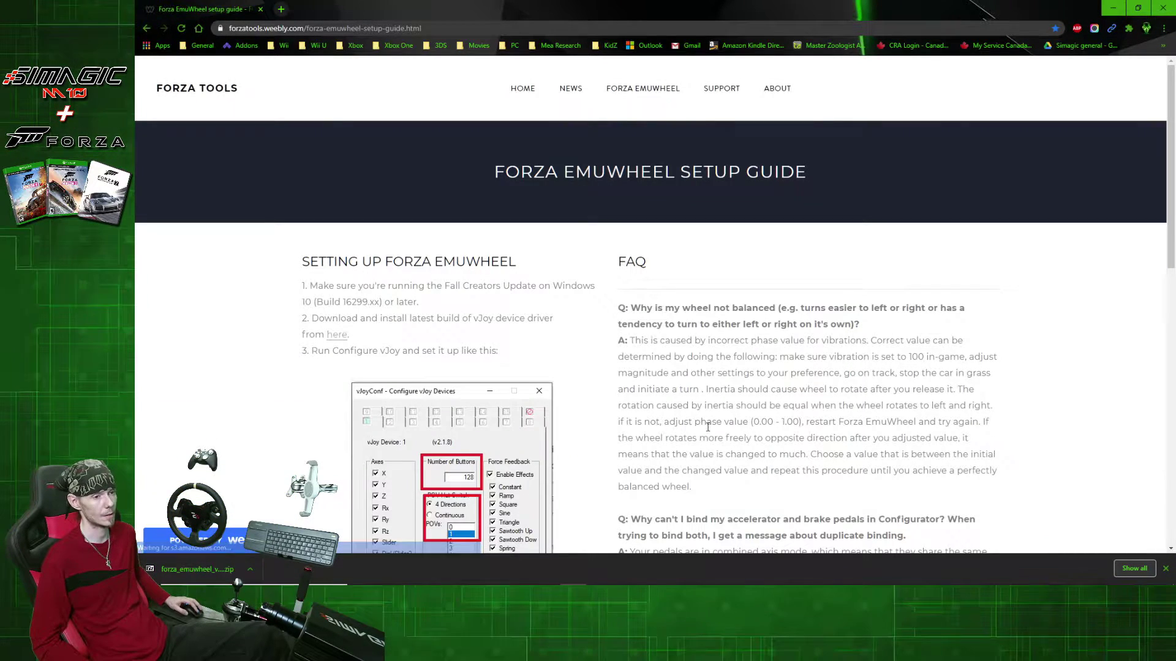
click(338, 336)
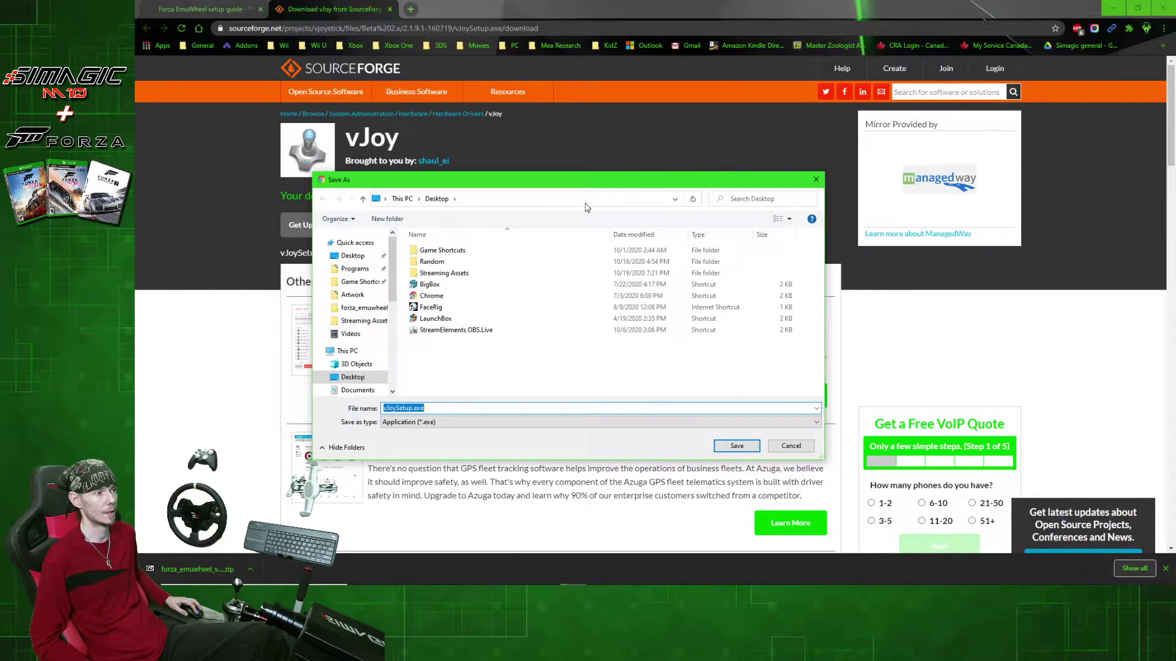
click(737, 445)
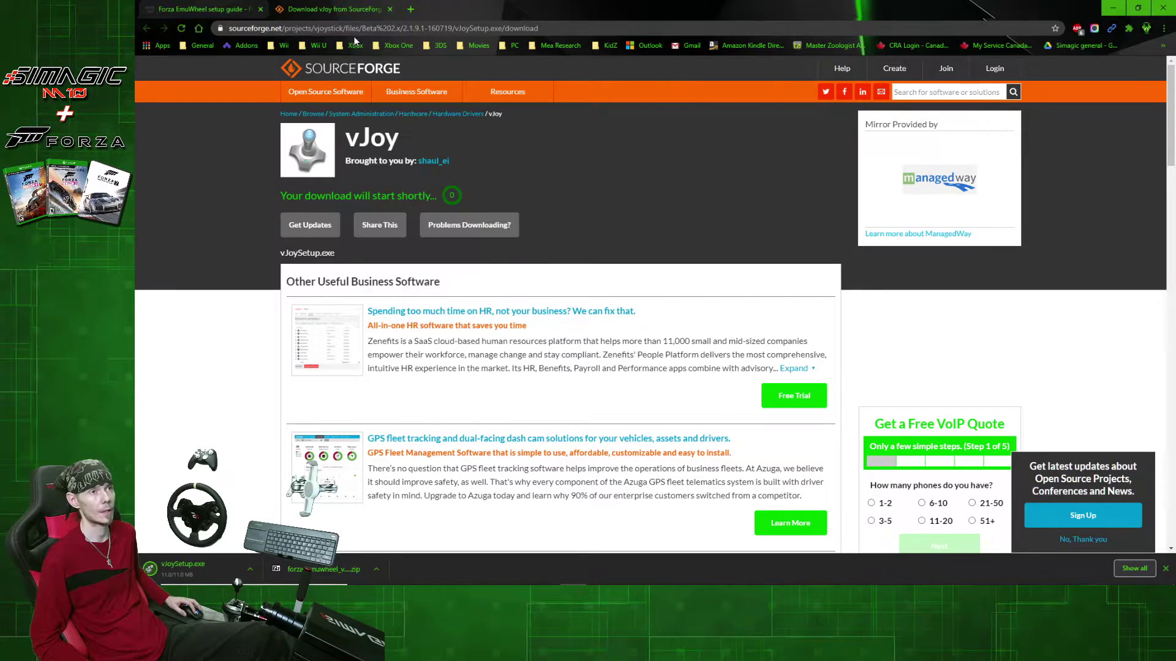
click(389, 9)
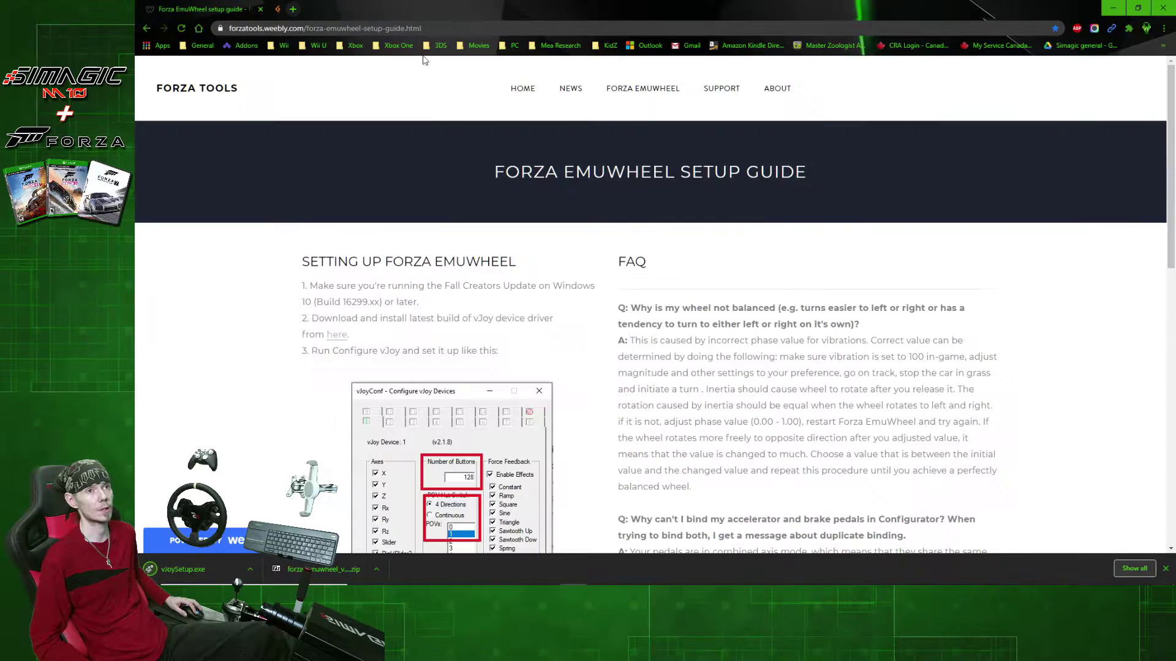
- Extract the EmuWheel zip with 7-Zip into forza_emuwheel_v1.4a and place that folder beside the zip
click(1113, 7)
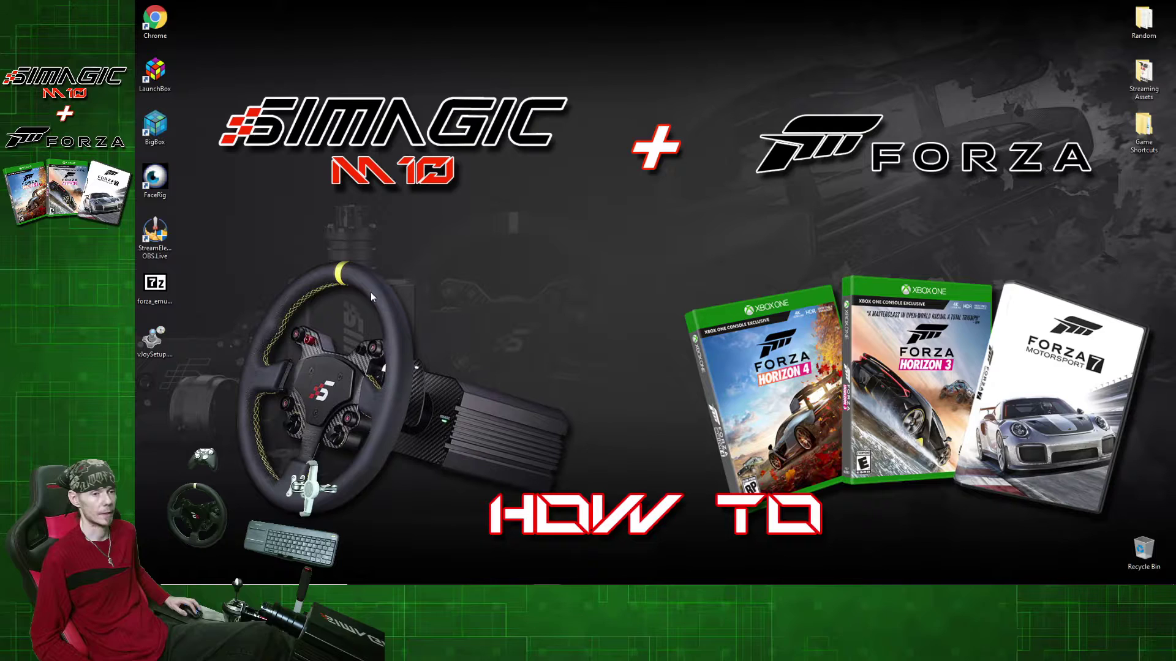
click(157, 289)
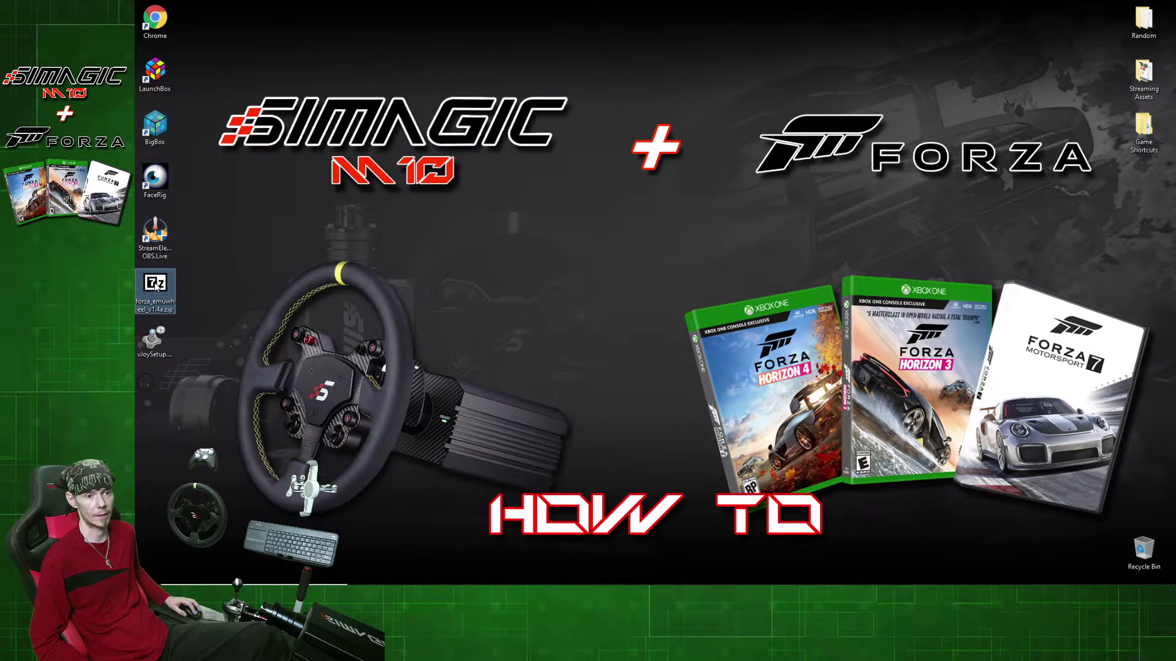
right_click(153, 276)
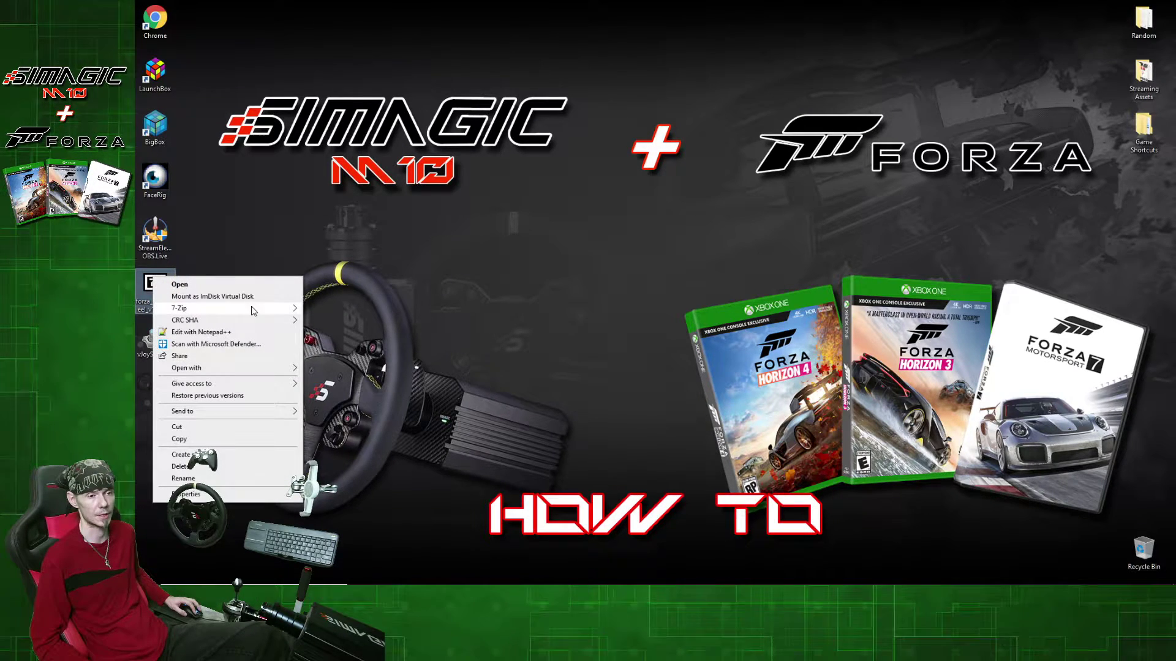
mouse_move(245, 309)
mouse_move(376, 326)
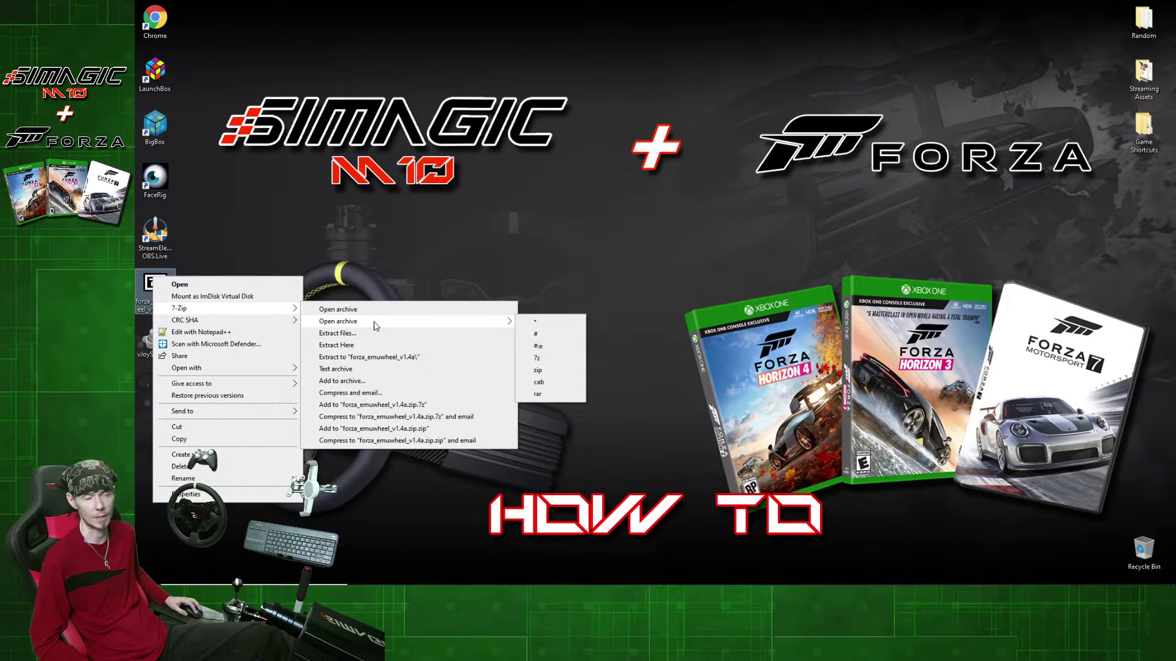
click(367, 357)
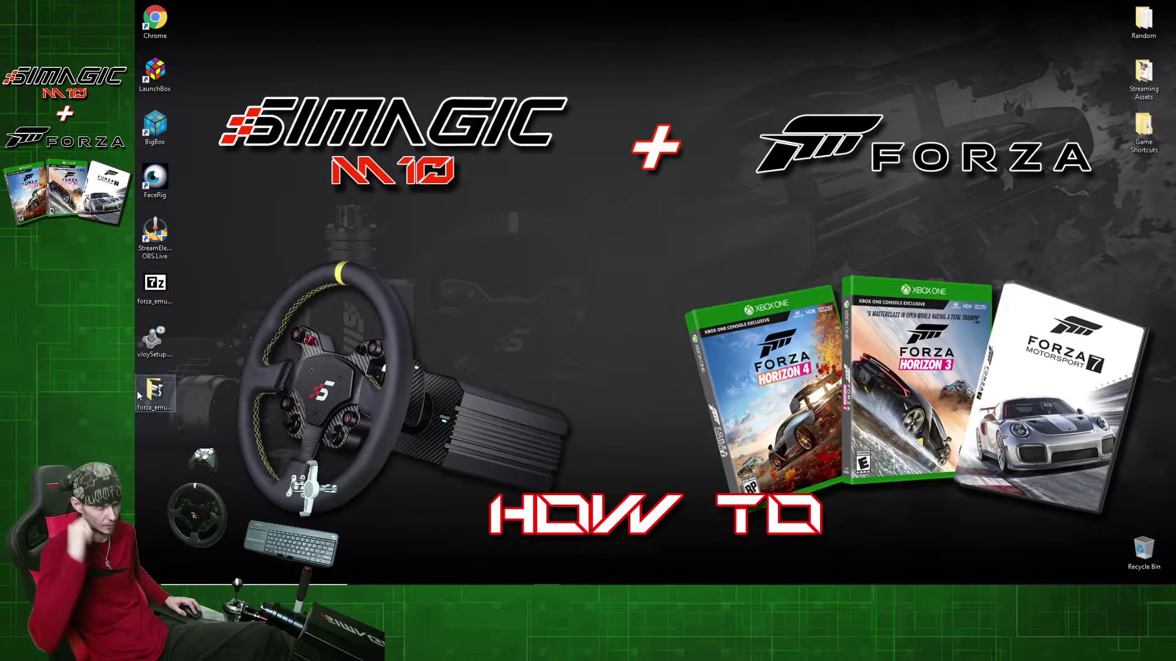
drag(153, 391, 203, 294)
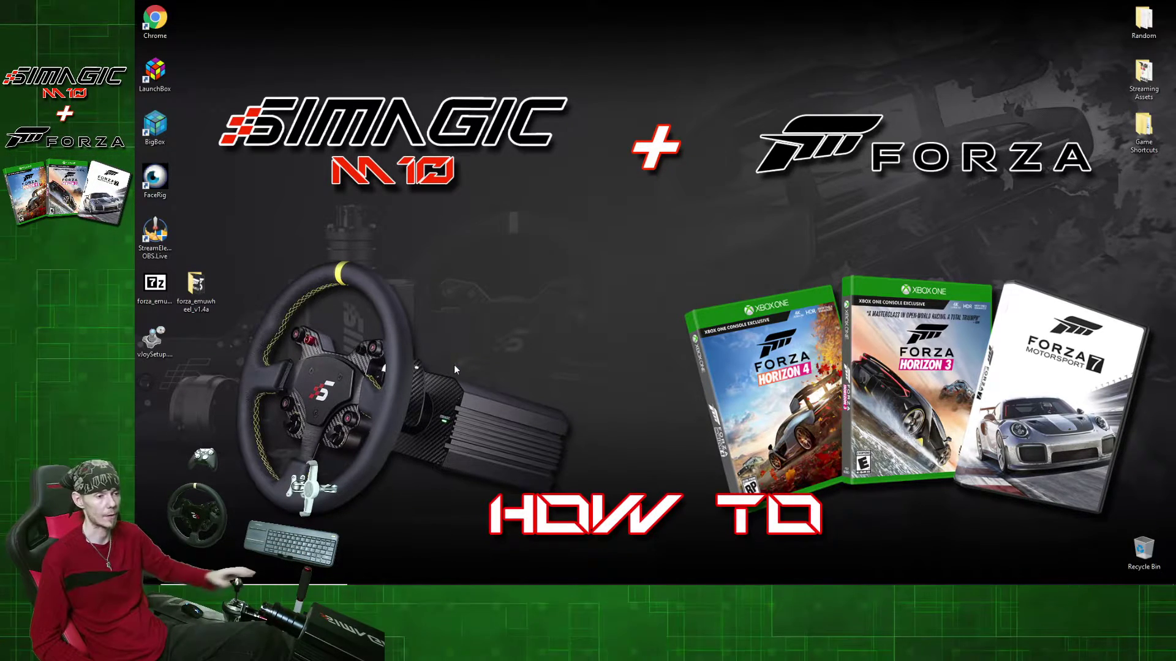
click(155, 345)
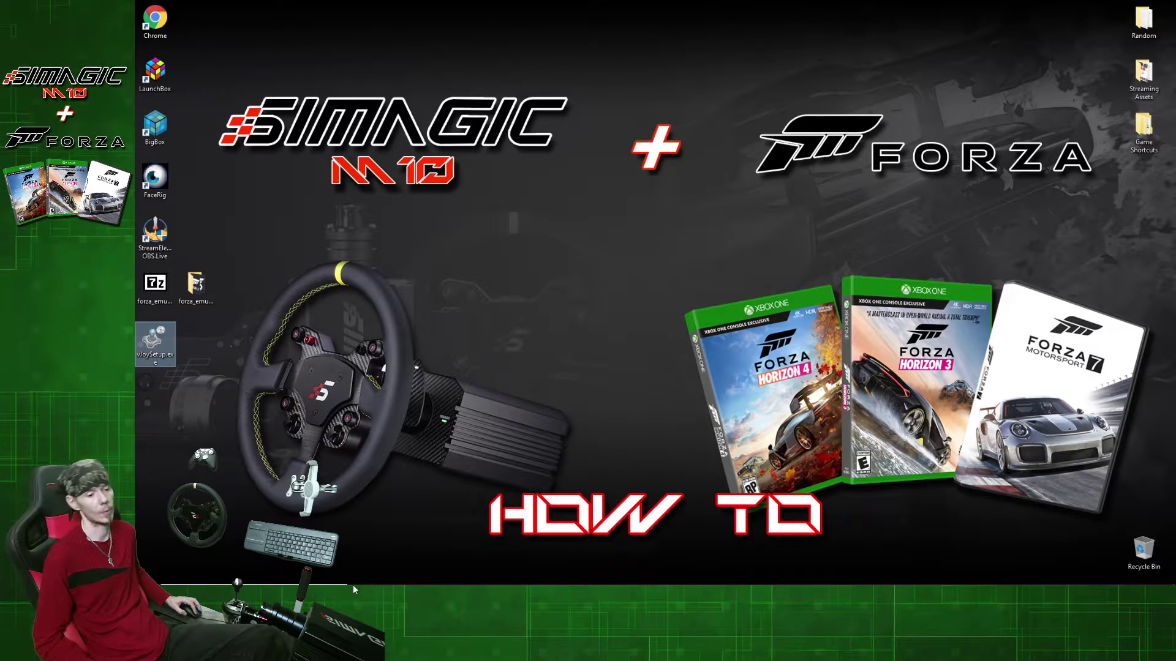
click(294, 574)
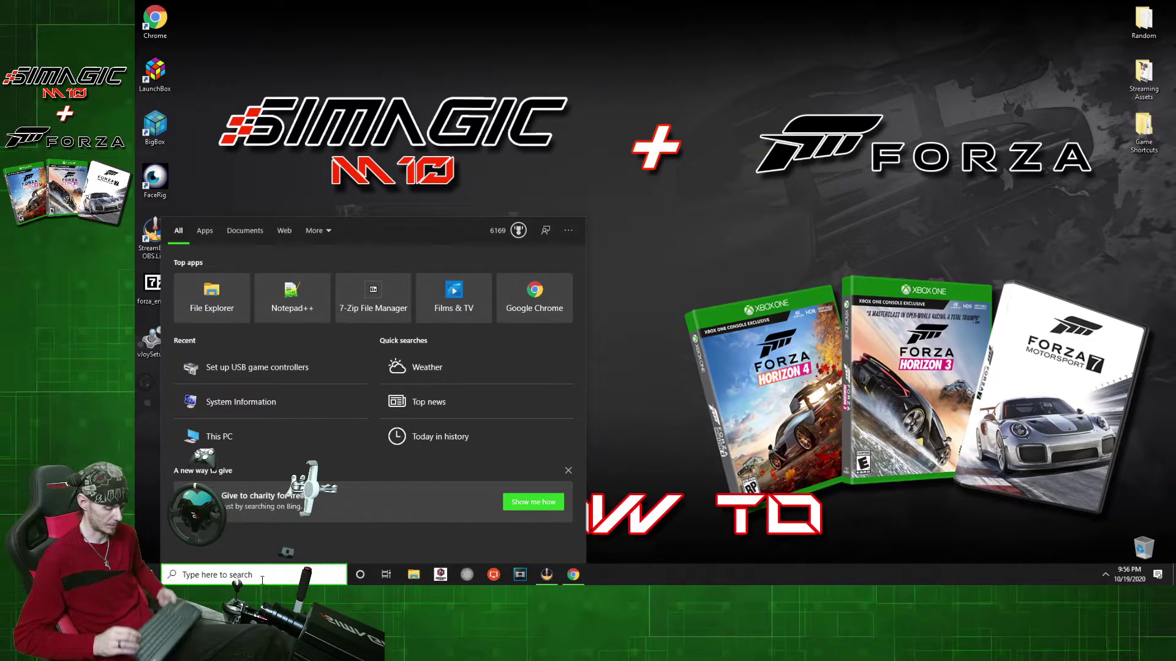
text(game cont)
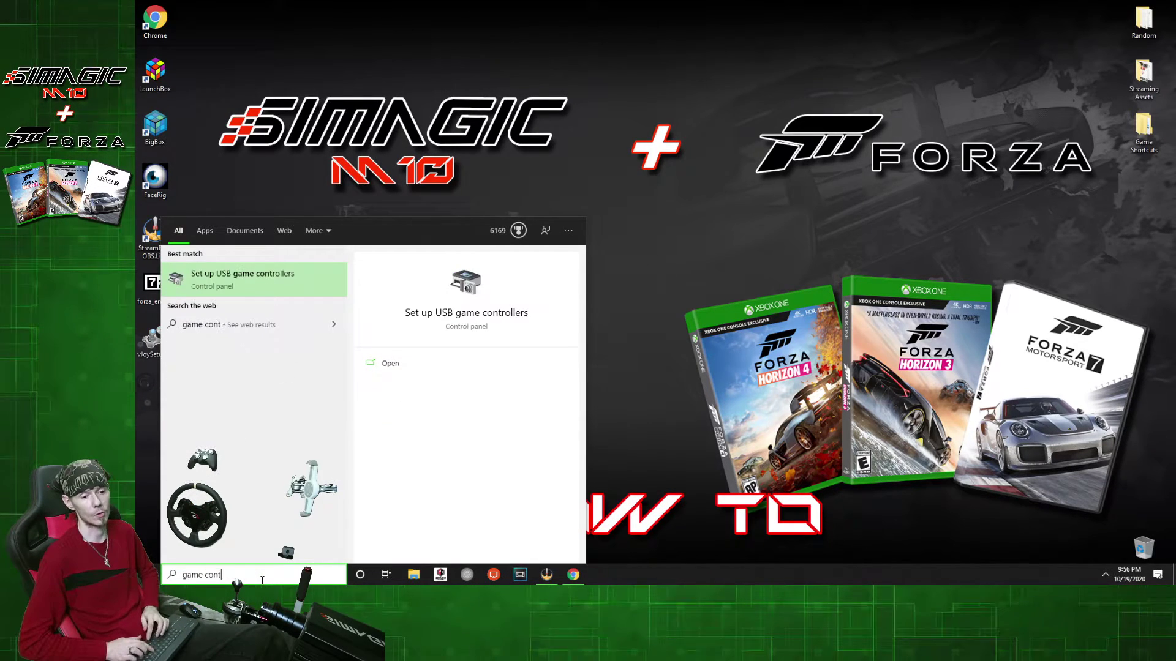
text(roller)
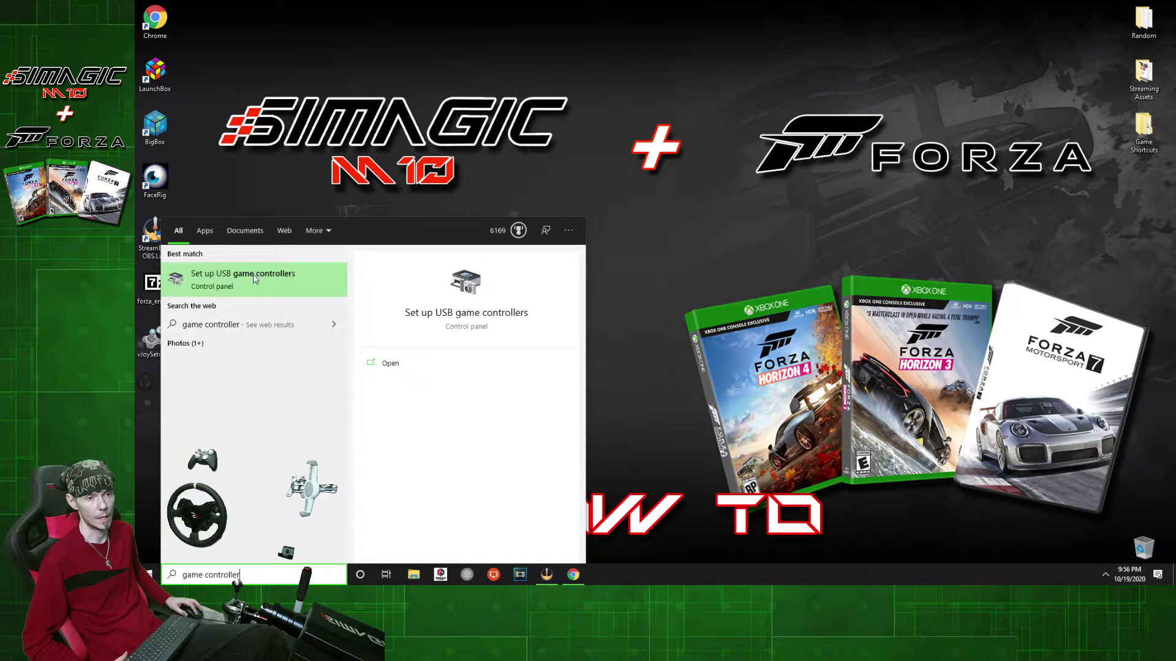
click(232, 282)
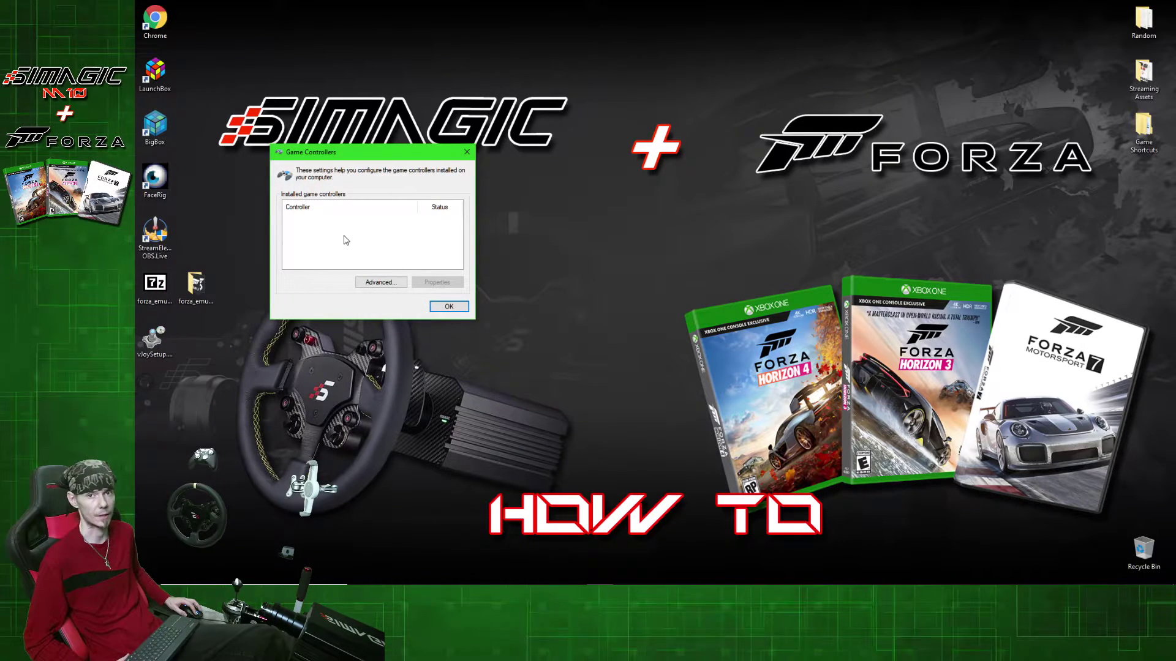
click(461, 308)
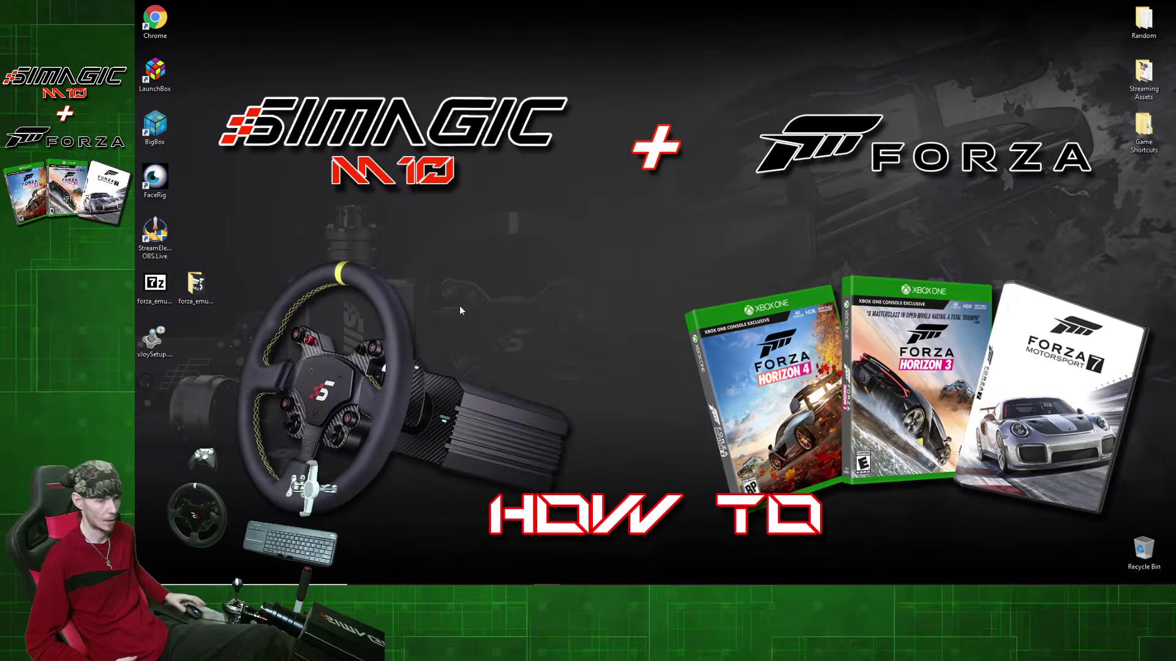
- Run vJoySetup.exe and install the vJoy Device Driver with Demo vJoy Feeder unticked
click(155, 335)
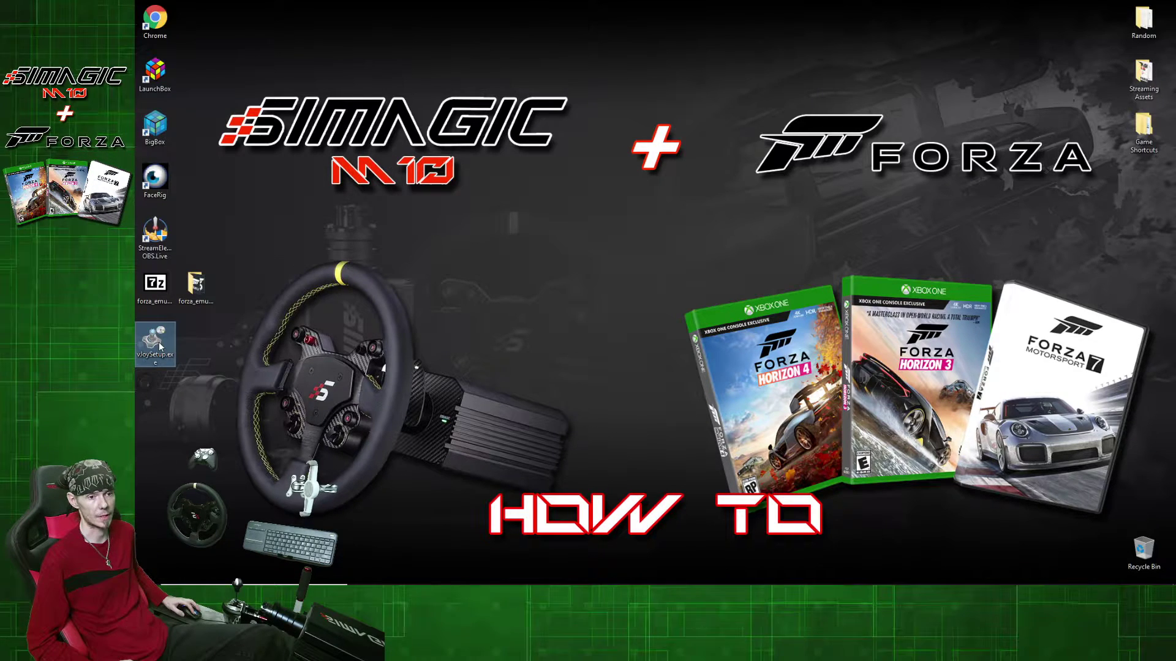
double_click(160, 341)
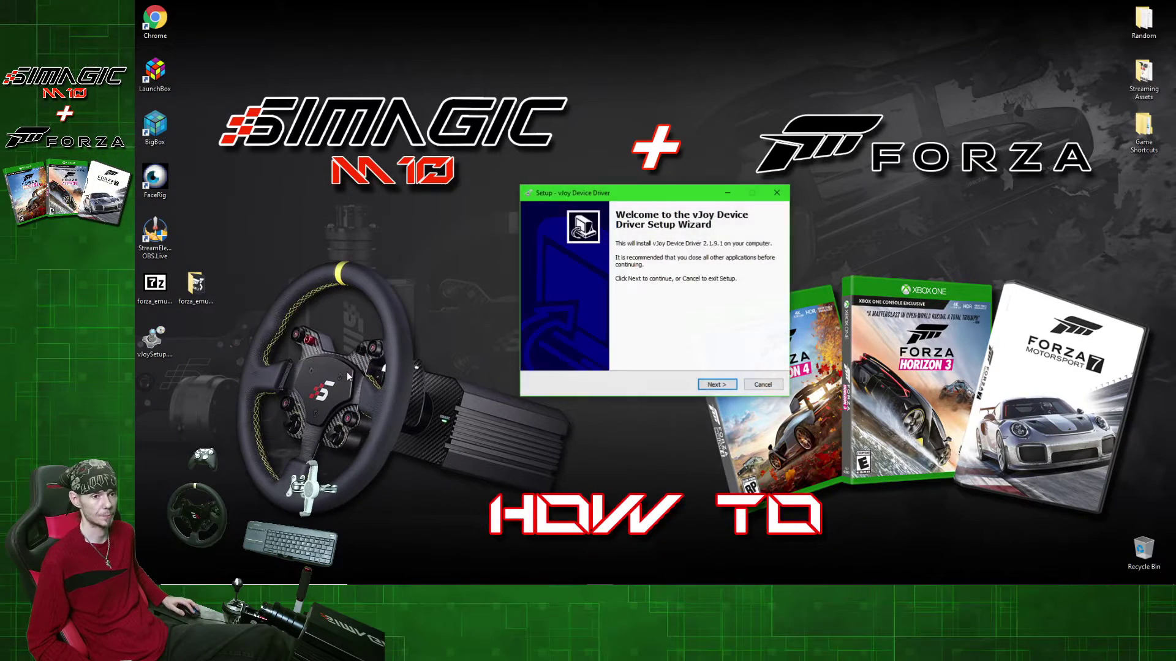
click(705, 385)
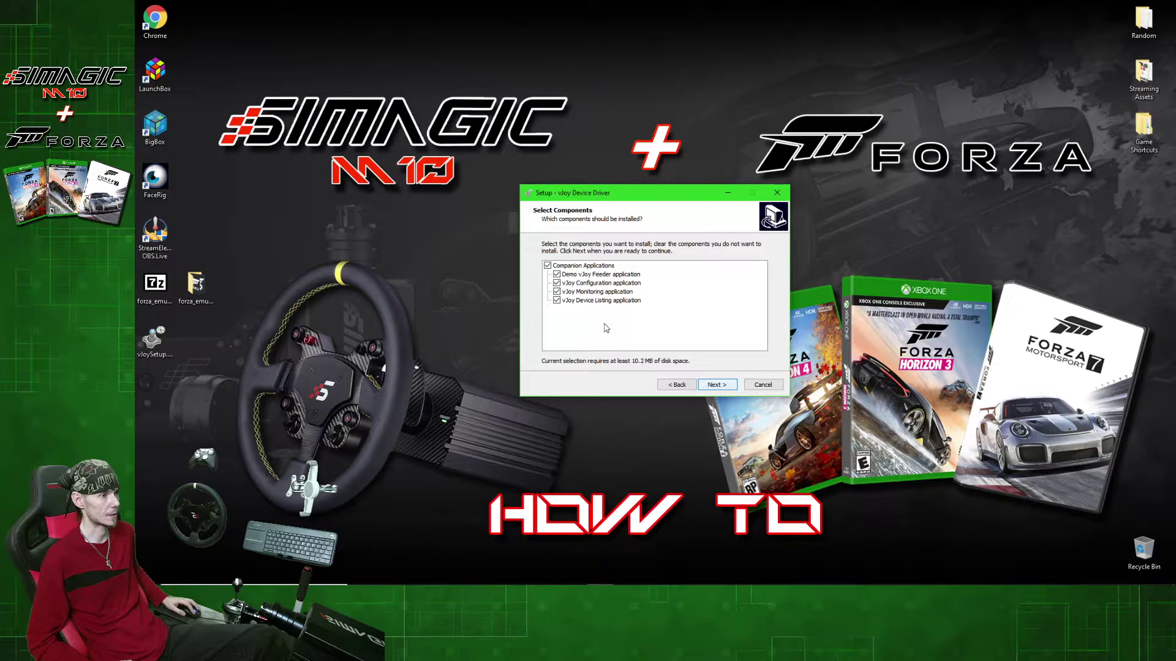
click(557, 275)
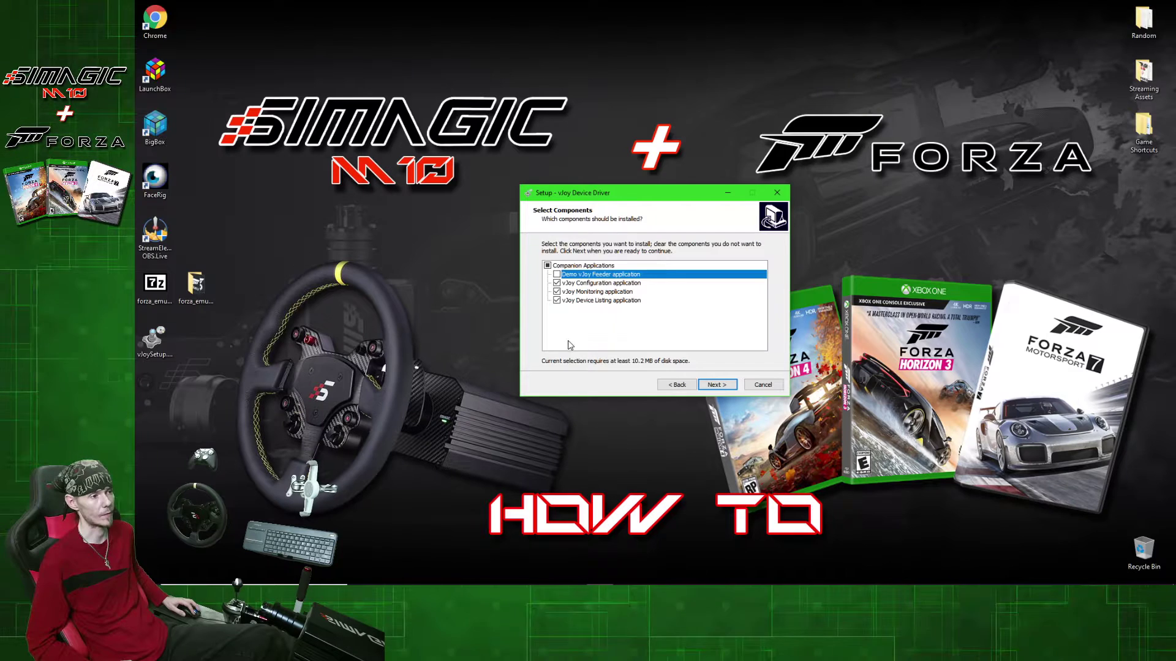
click(717, 385)
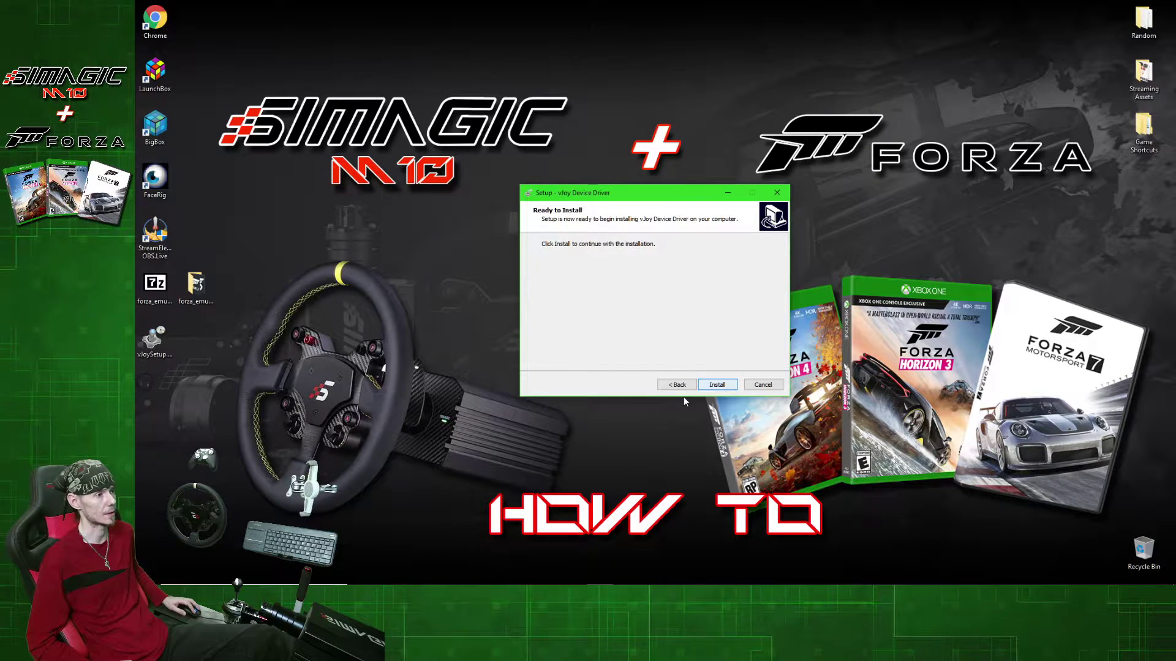
click(713, 384)
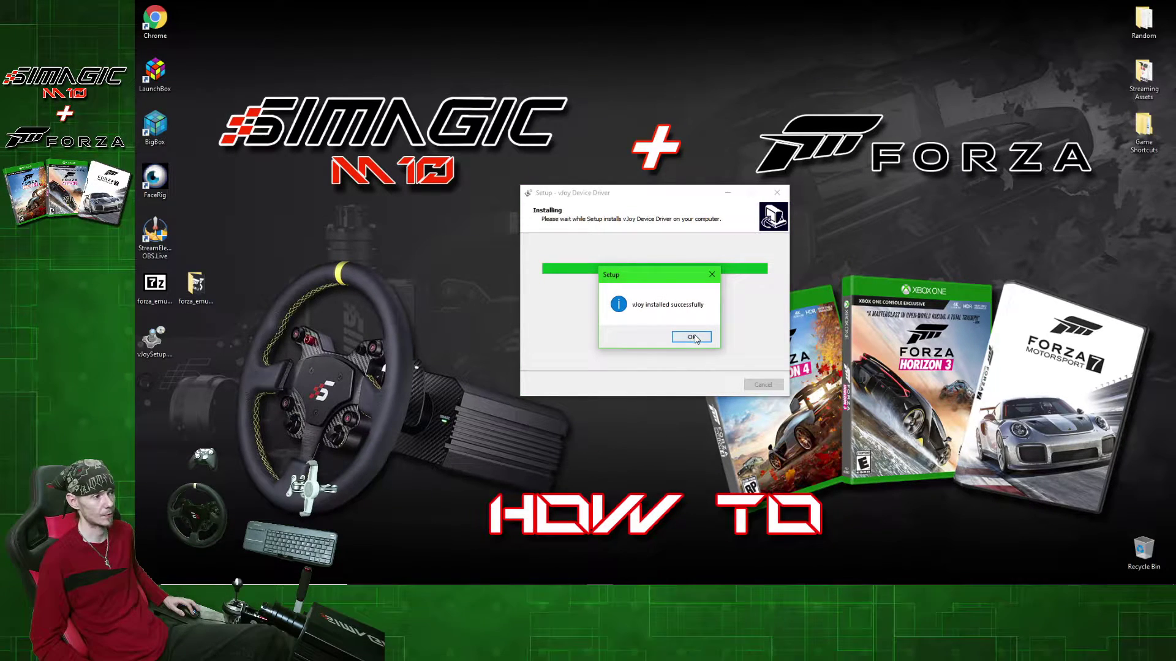
click(692, 337)
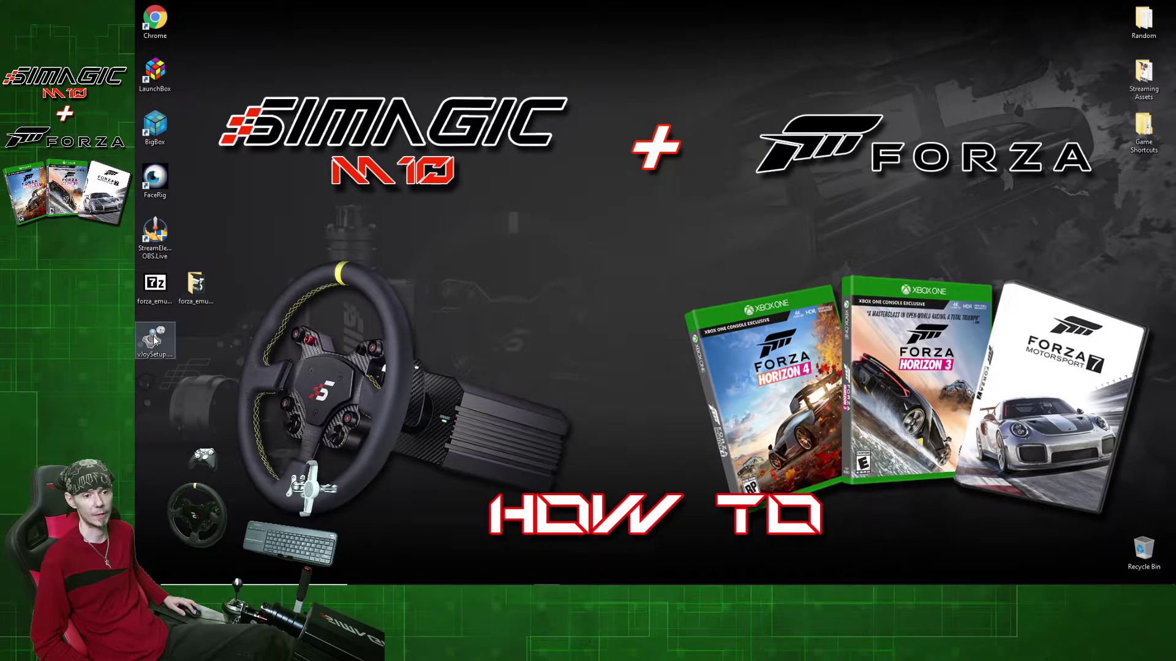
- Launch Configure vJoy from the Start menu's app list
mouse_move(163, 586)
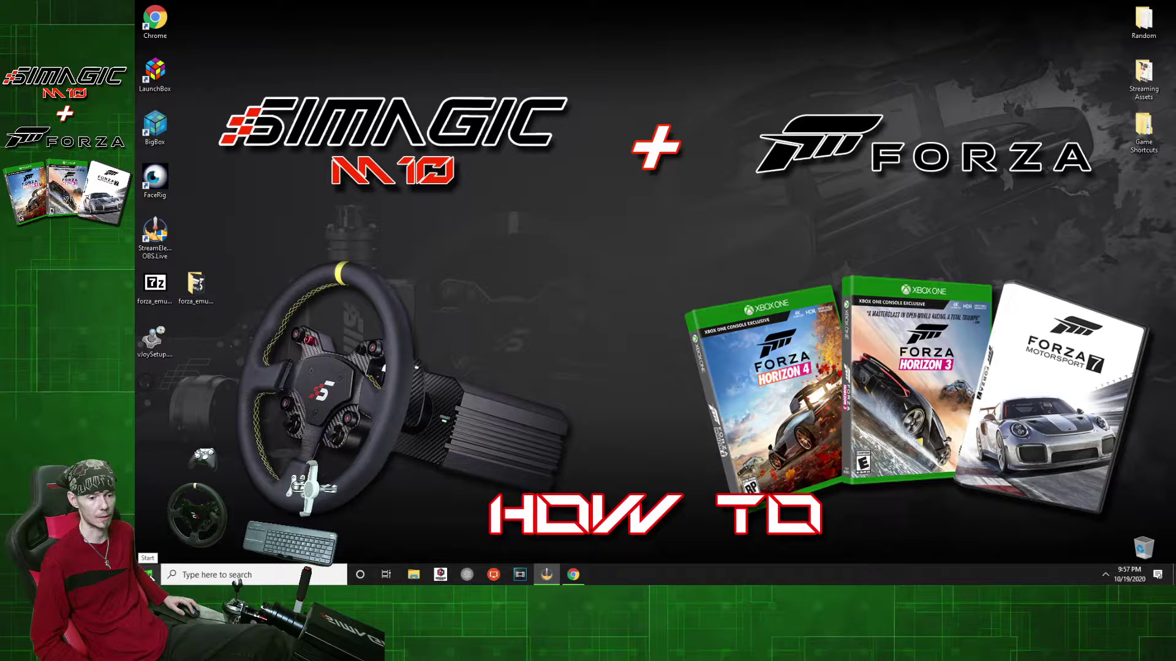
click(149, 574)
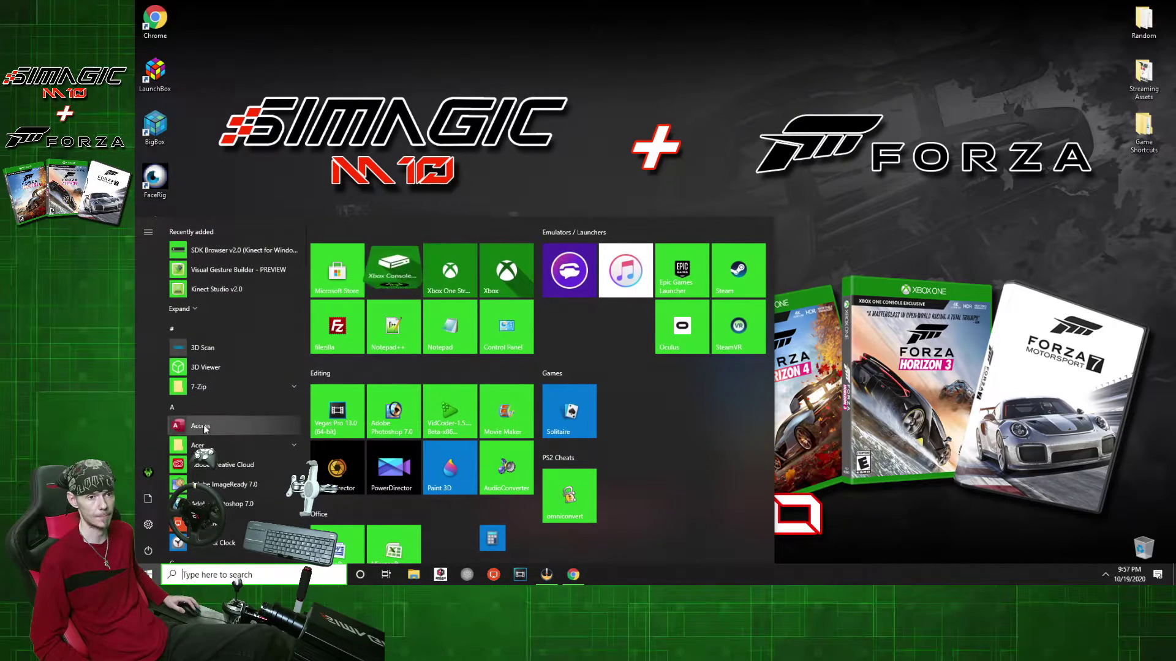
click(183, 309)
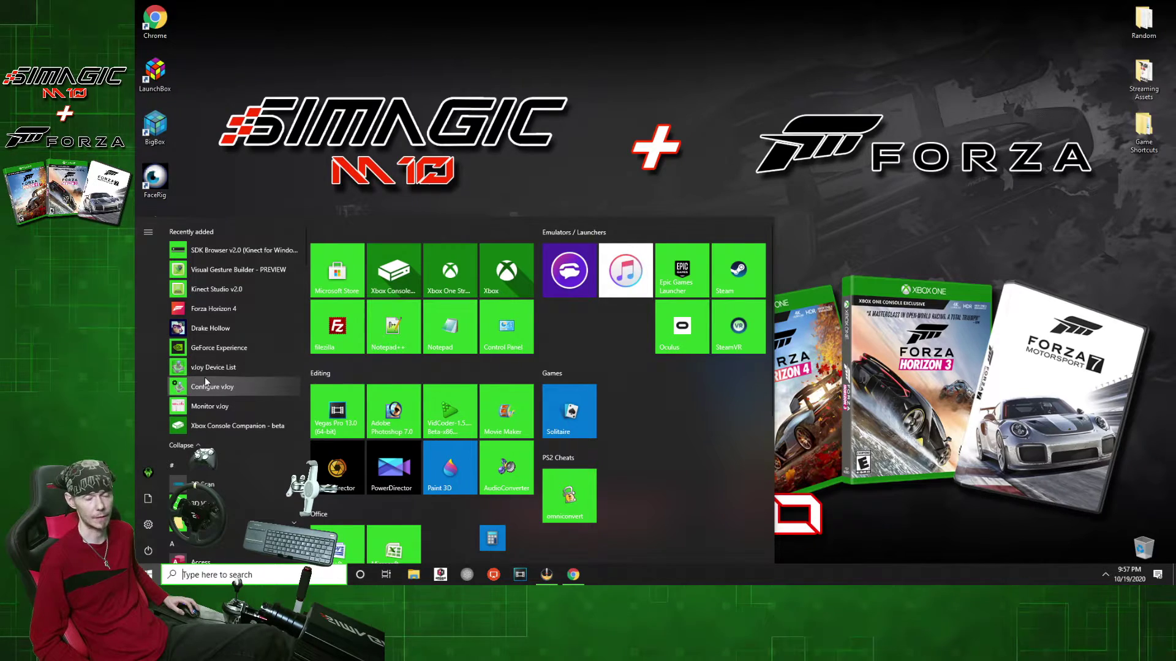
scroll(243, 429, down, 15)
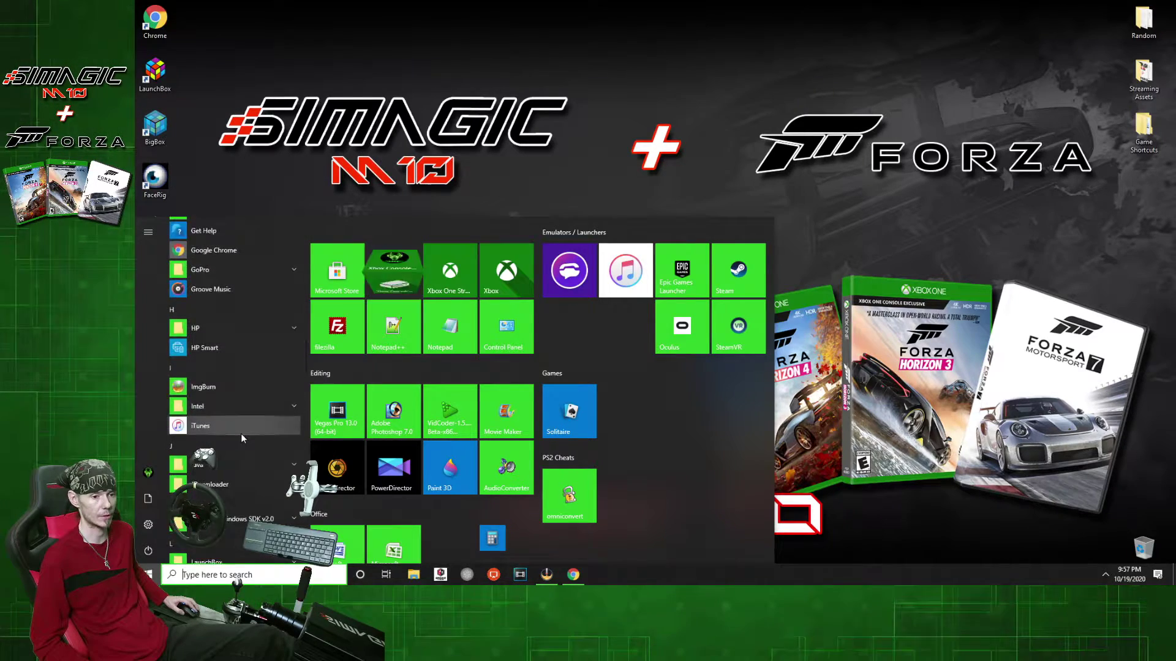
scroll(242, 438, down, 15)
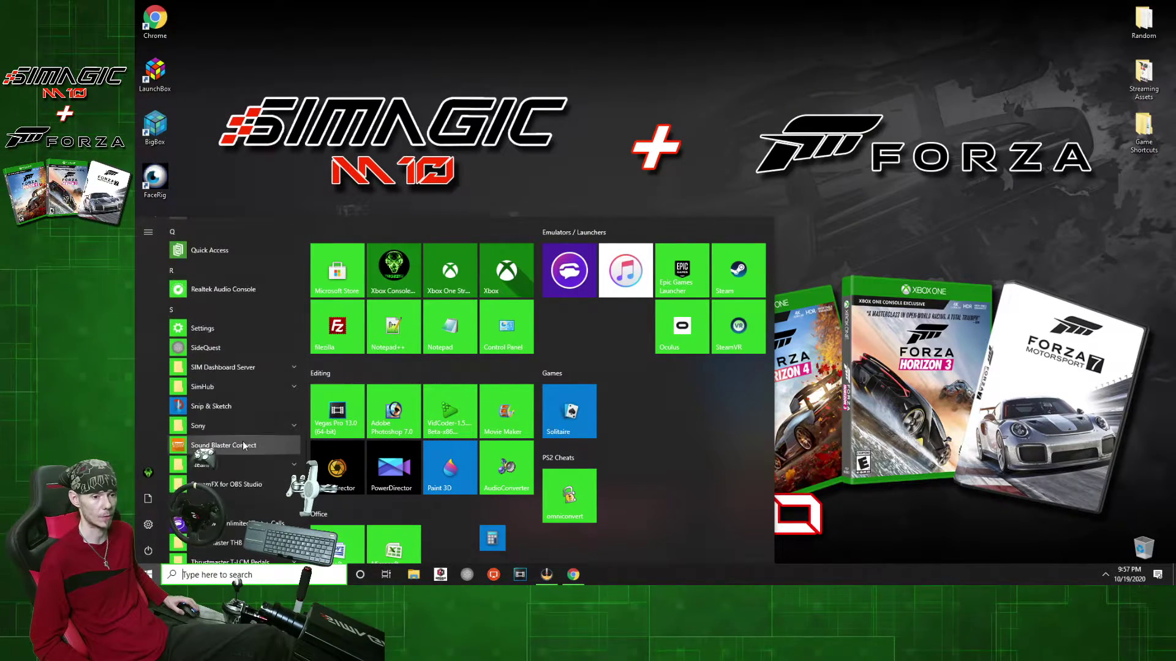
scroll(241, 444, down, 3)
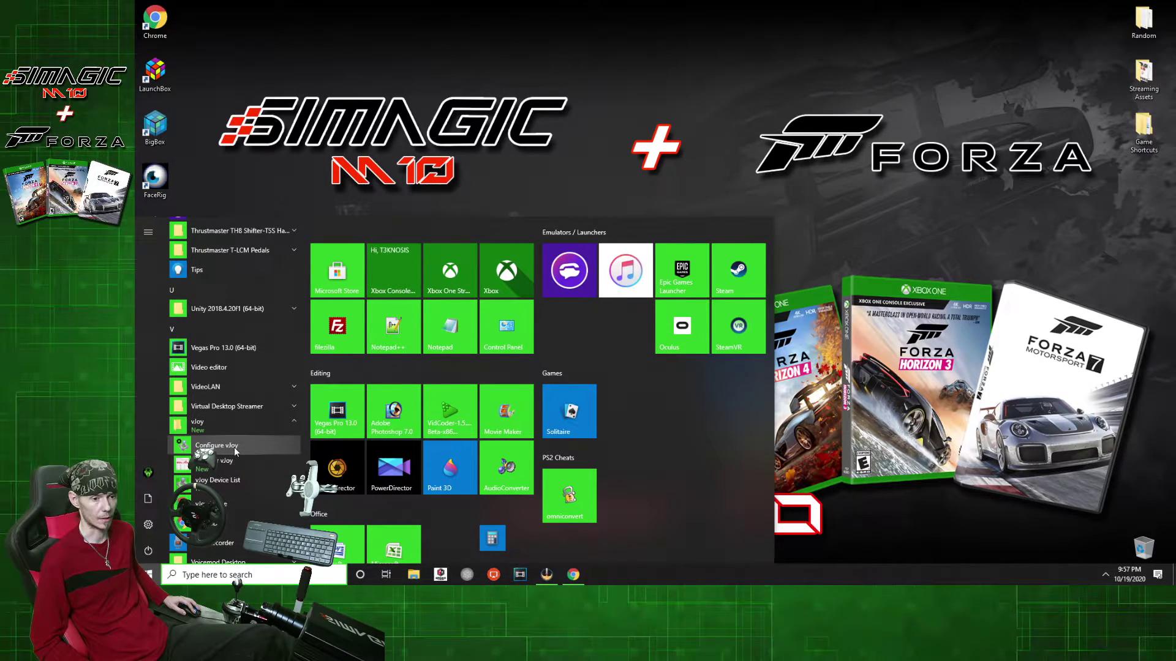
click(235, 451)
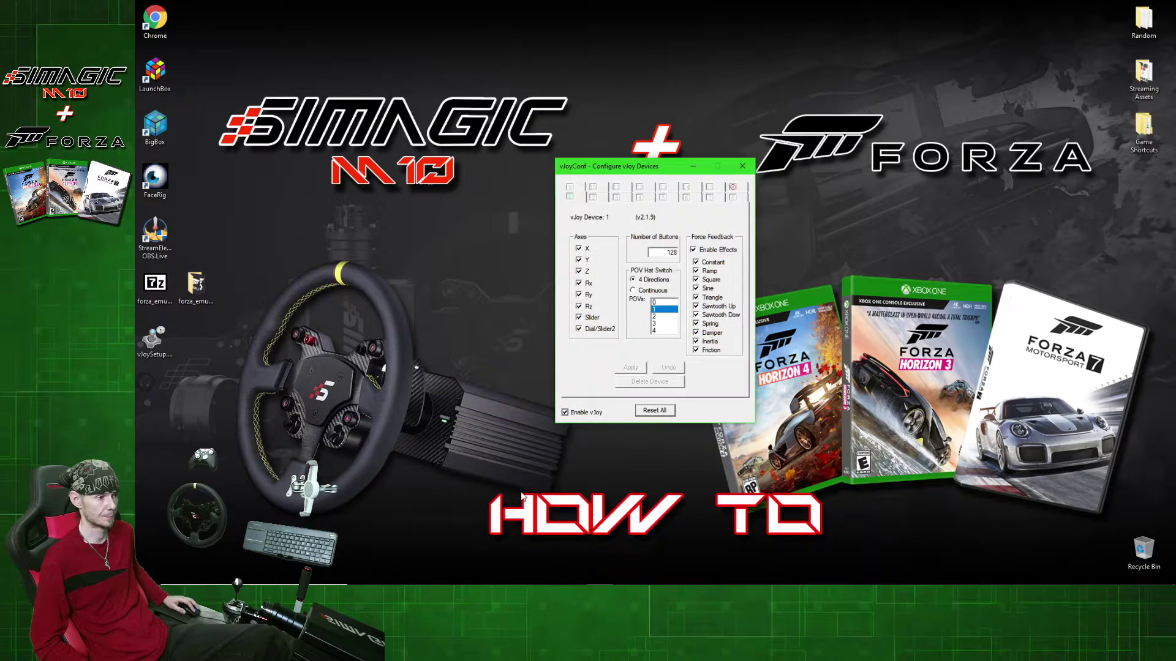
drag(649, 173, 601, 155)
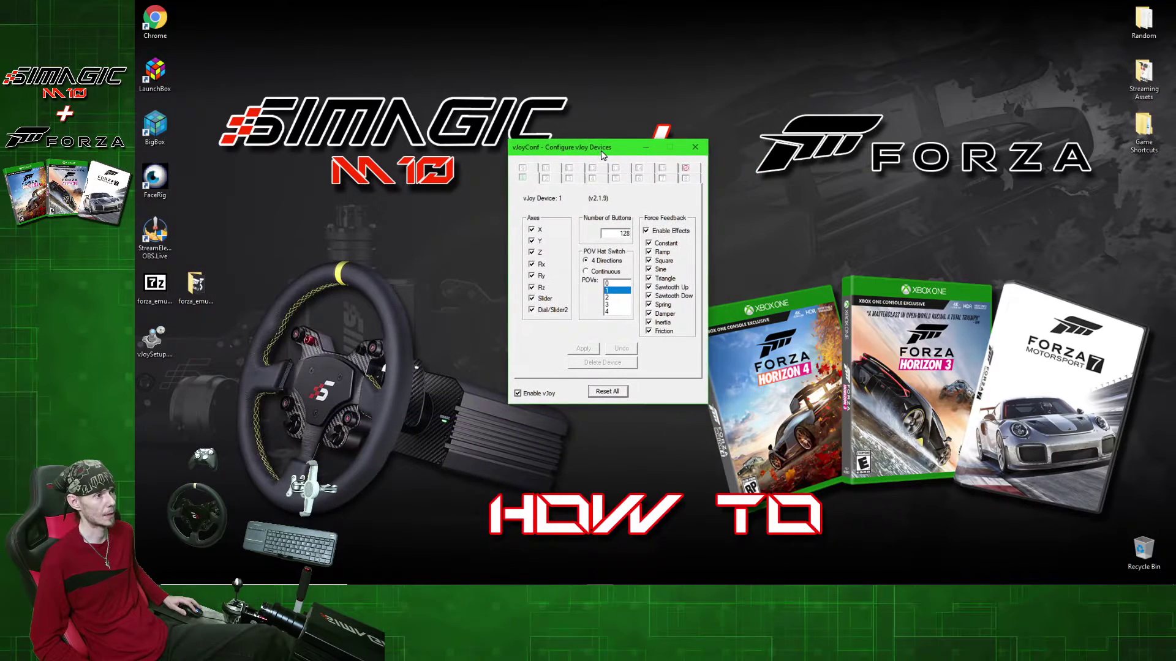
- Set POVs to 1, apply the configuration, and close vJoyConf
click(611, 289)
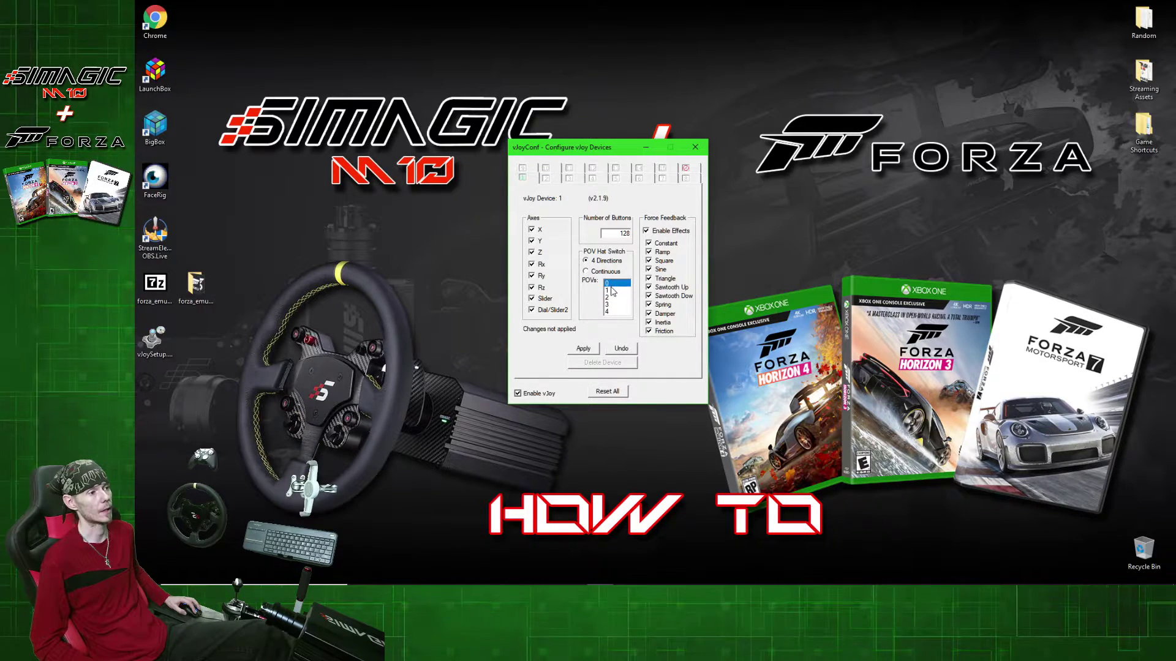
click(583, 348)
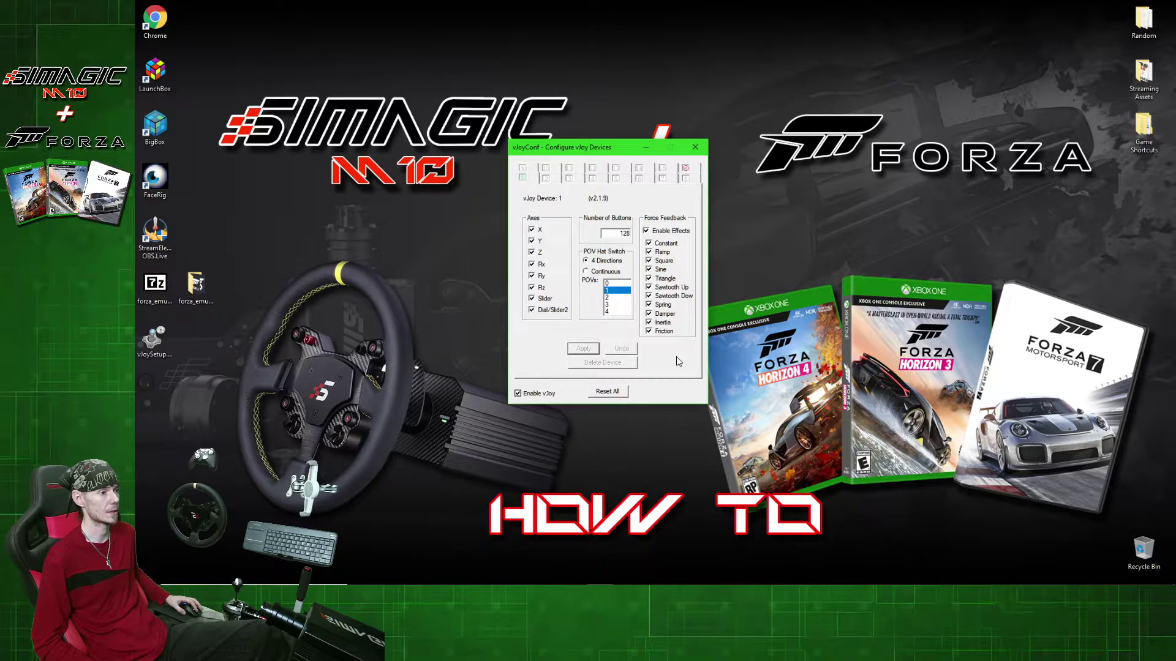
click(696, 148)
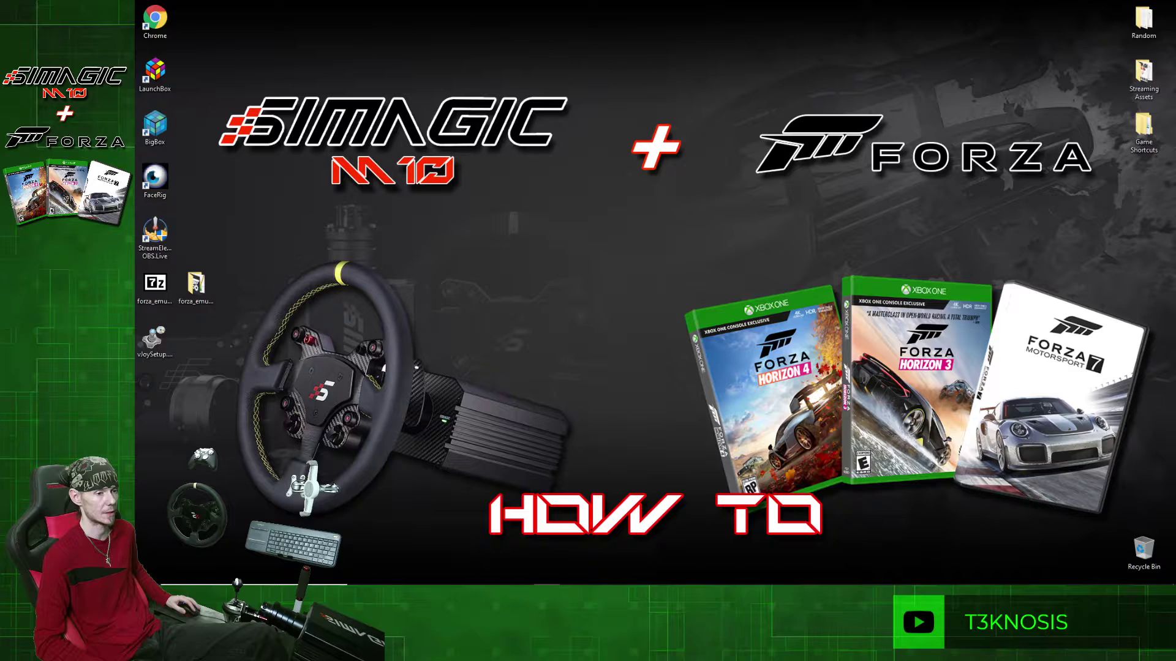
- Switch Simagic Race Manager from AC Drift.ini to the Forza 7.ini profile and minimize it
mouse_move(509, 585)
click(437, 574)
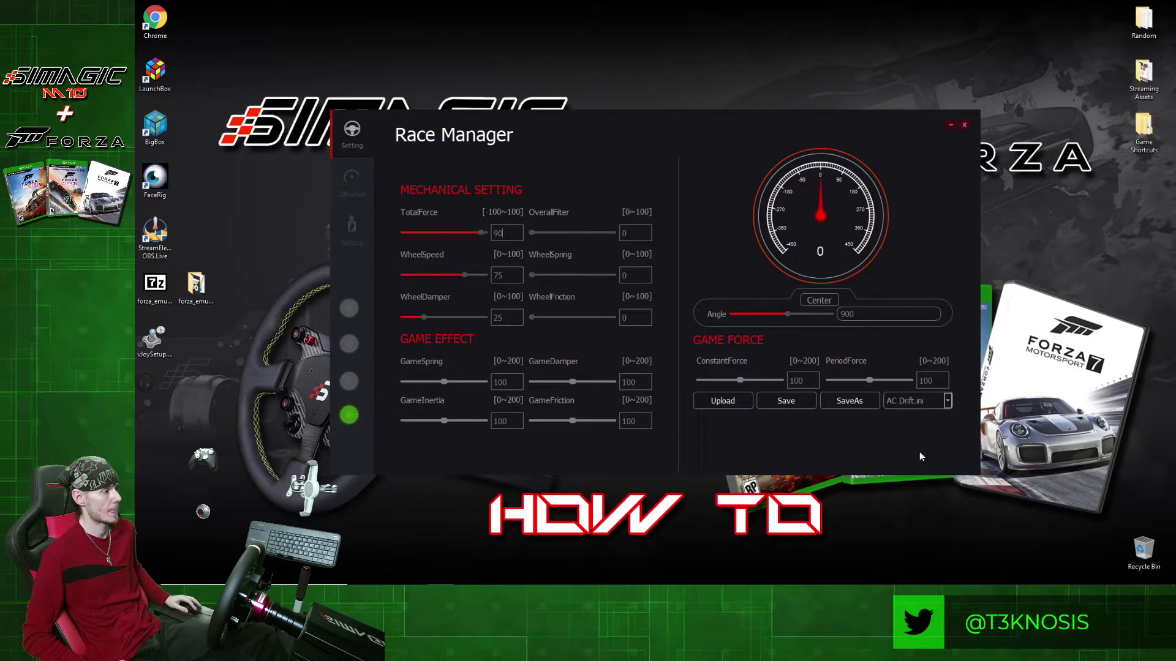
click(948, 401)
scroll(915, 460, down, 2)
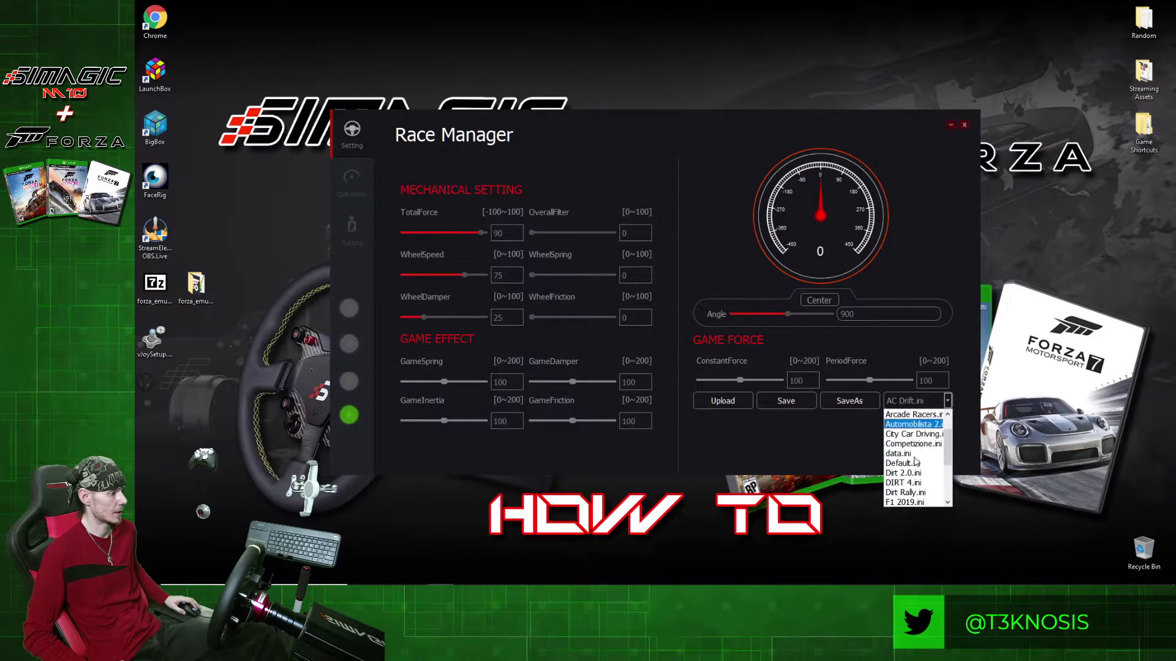
click(906, 483)
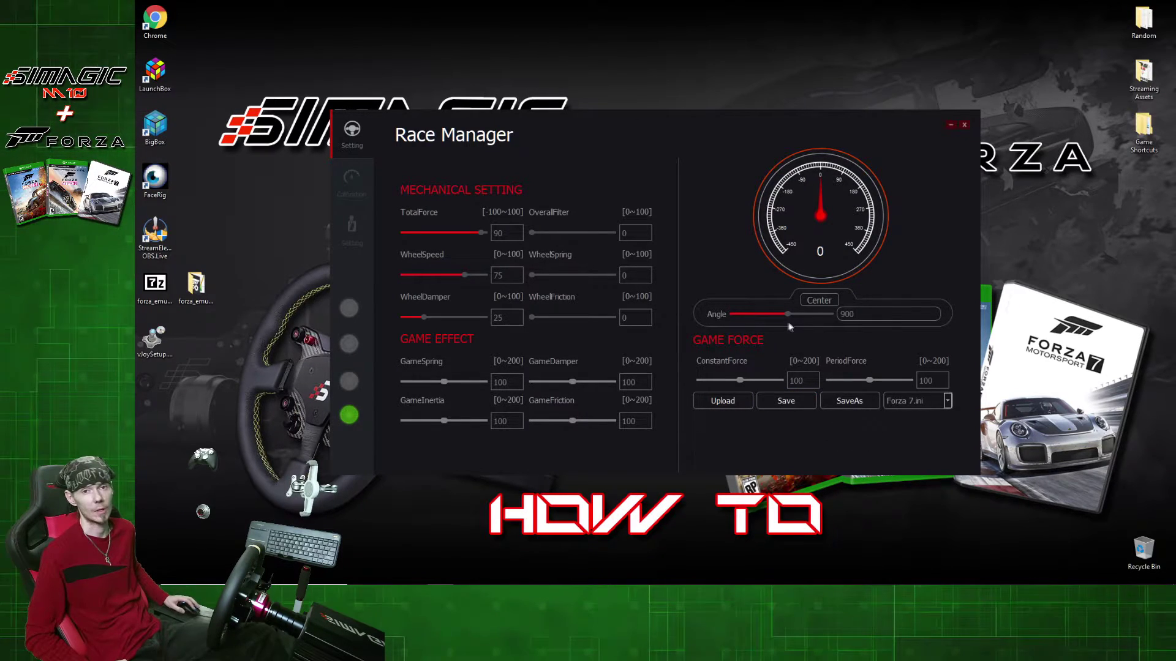
click(950, 124)
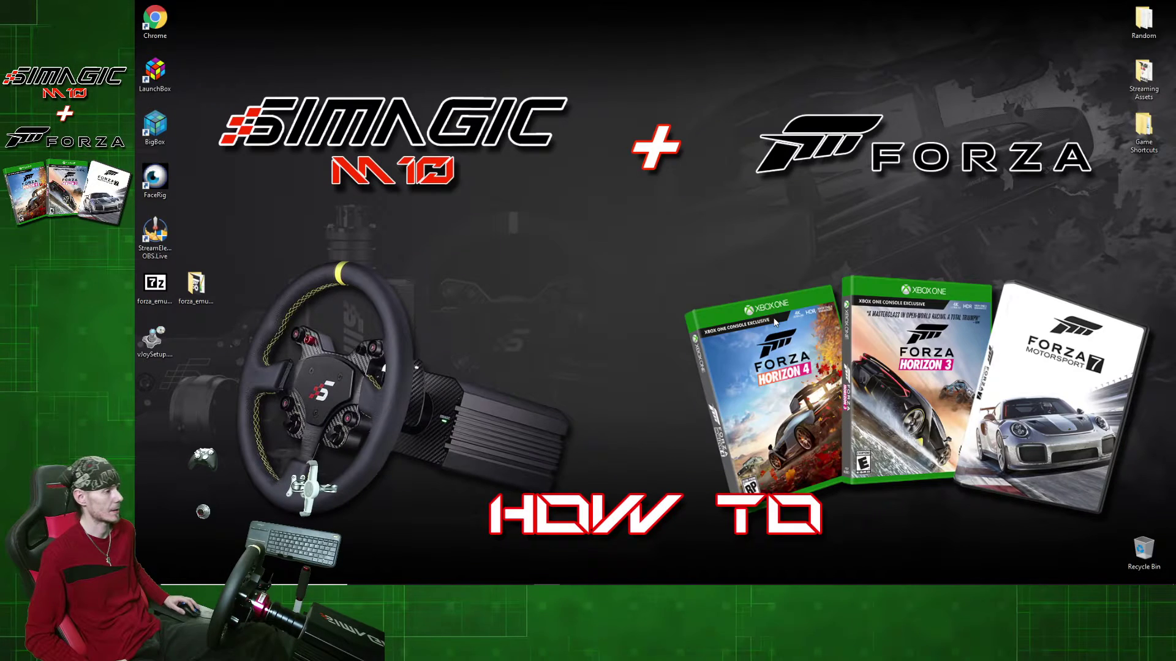
- Launch Configurator.exe from the forza_emuwheel_v1.4a folder
click(196, 289)
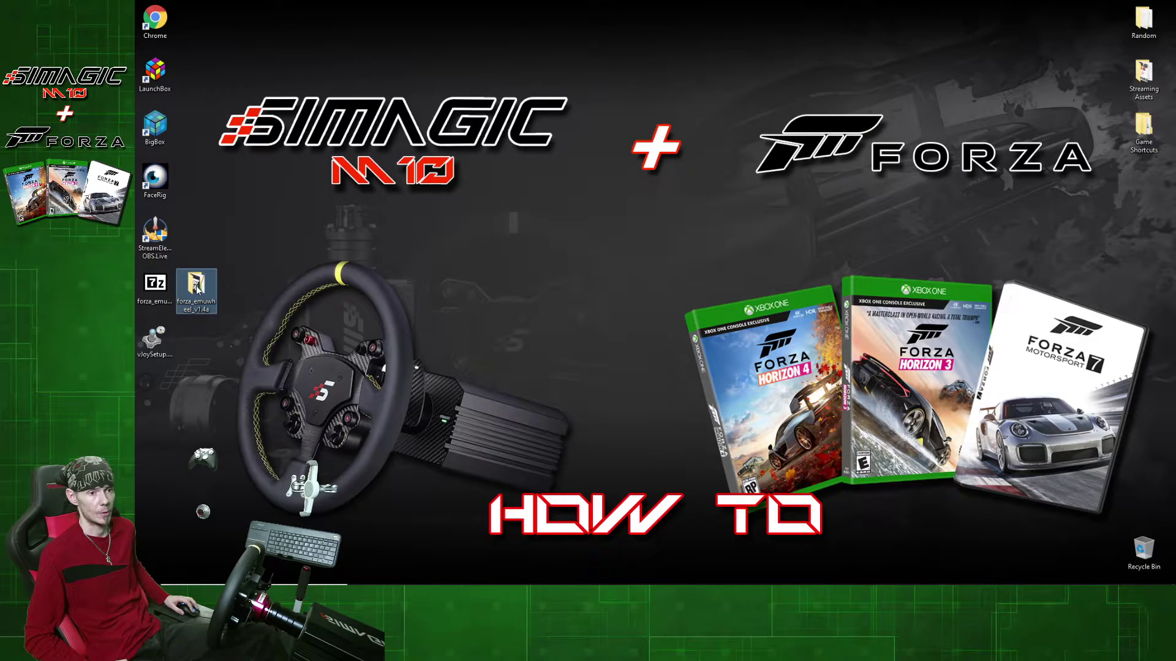
double_click(196, 289)
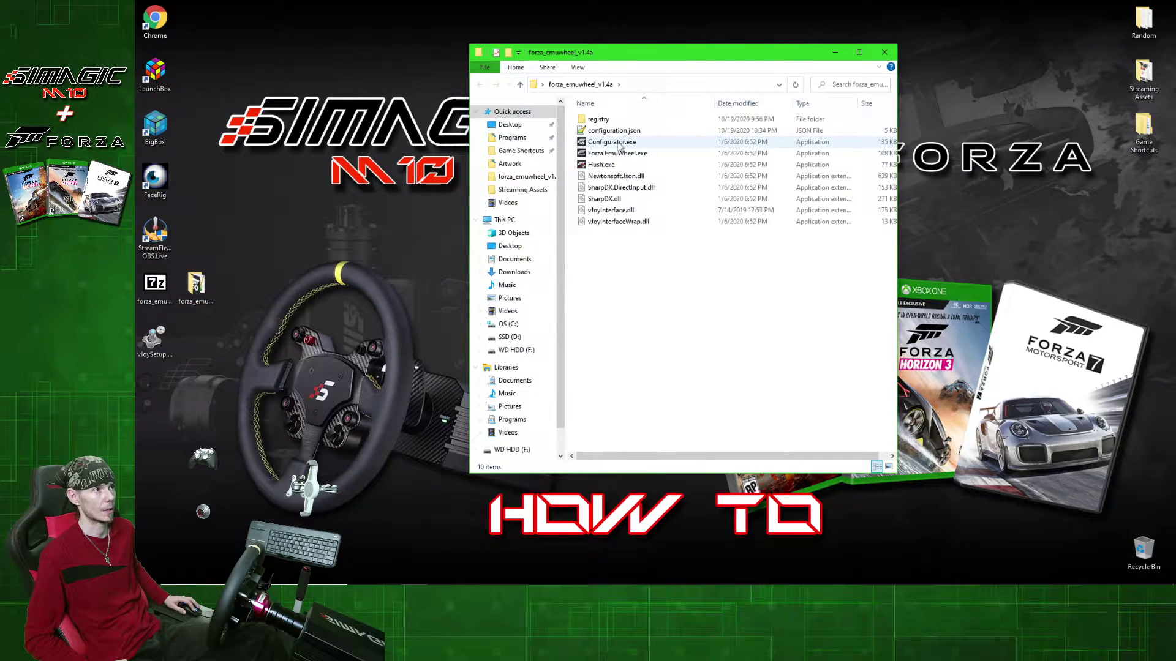
double_click(612, 142)
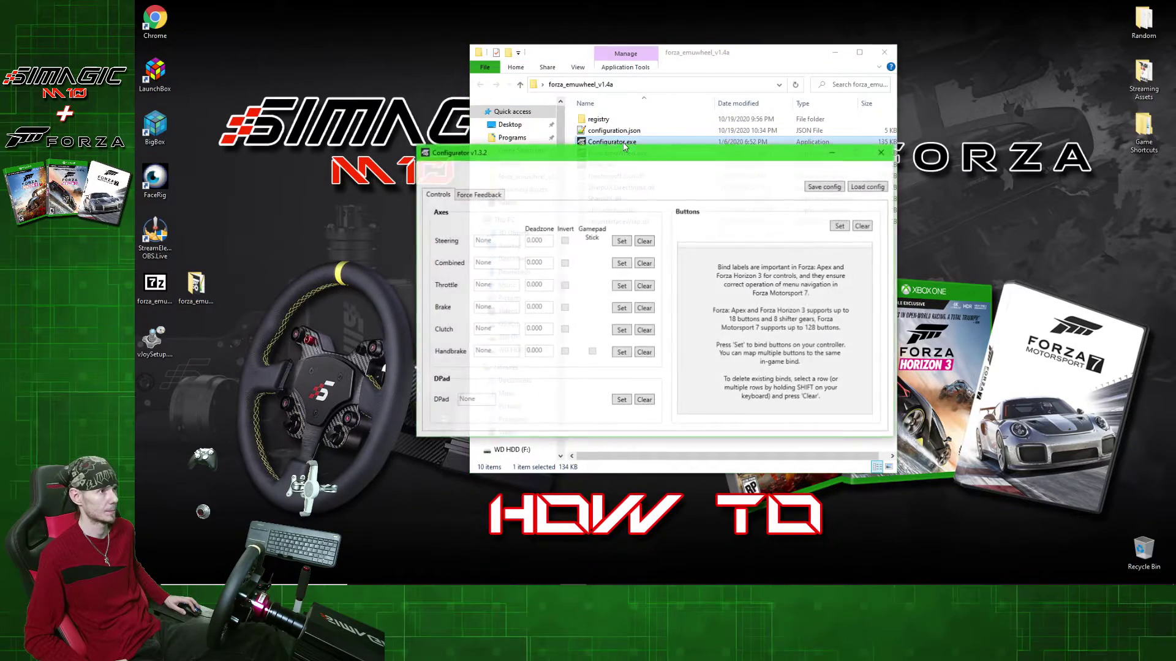
drag(624, 149, 605, 147)
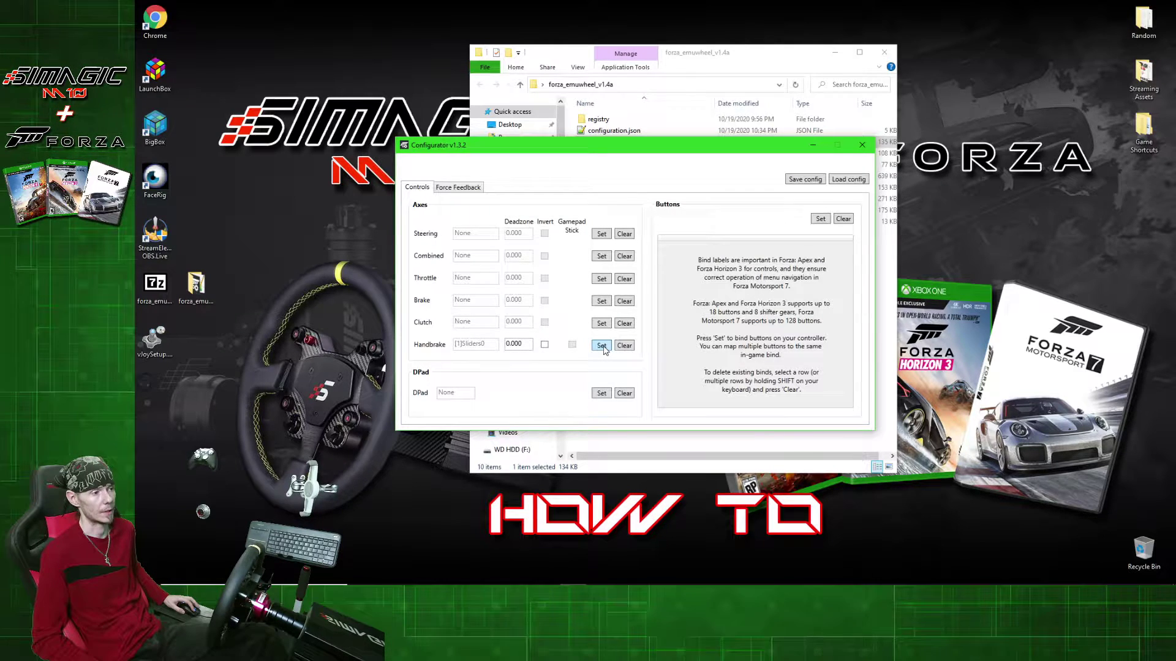
- Bind the handbrake, steering to [0]X, throttle to [3]X, brake to [3]Z and clutch to [3]Y
click(601, 347)
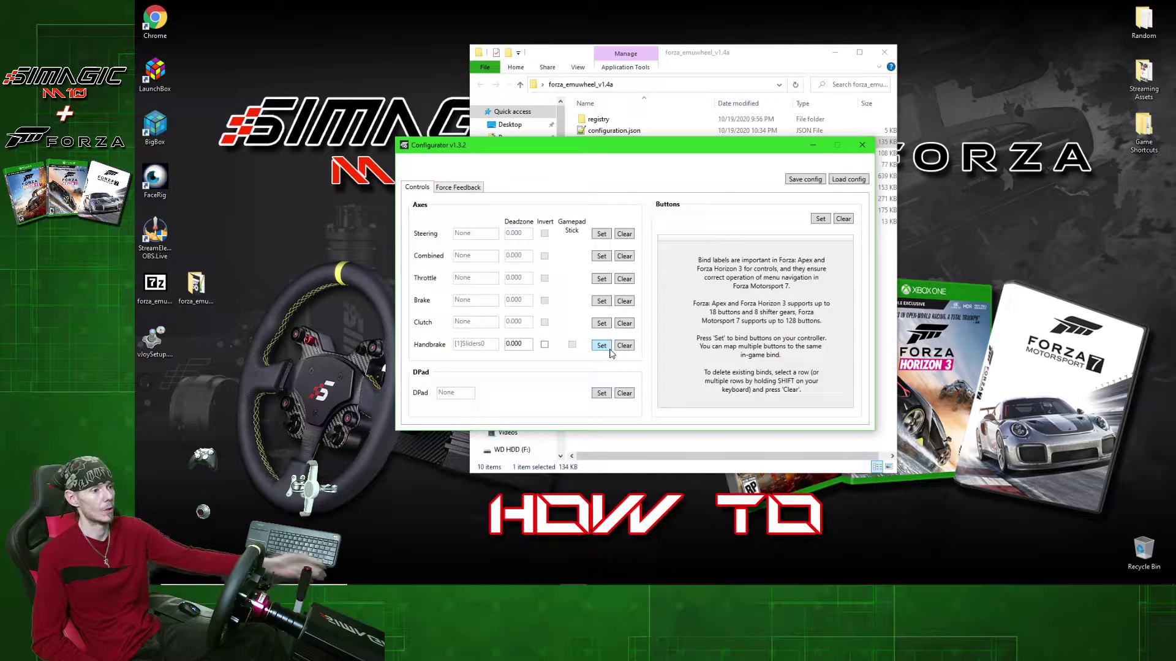
click(602, 235)
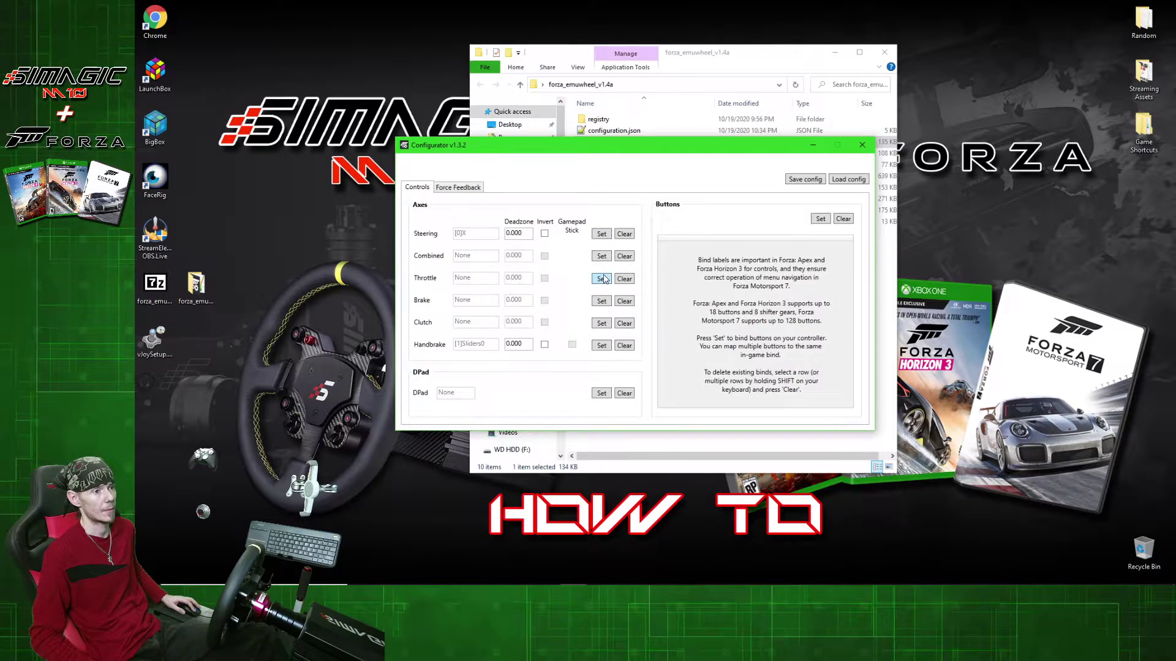
click(602, 279)
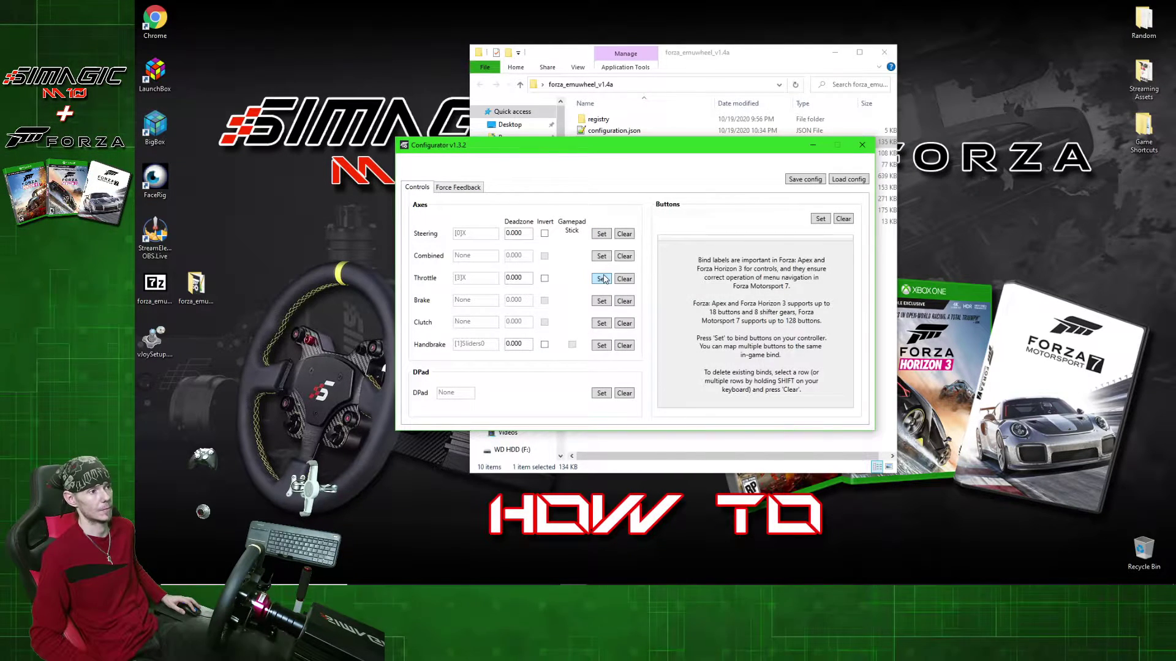
click(600, 300)
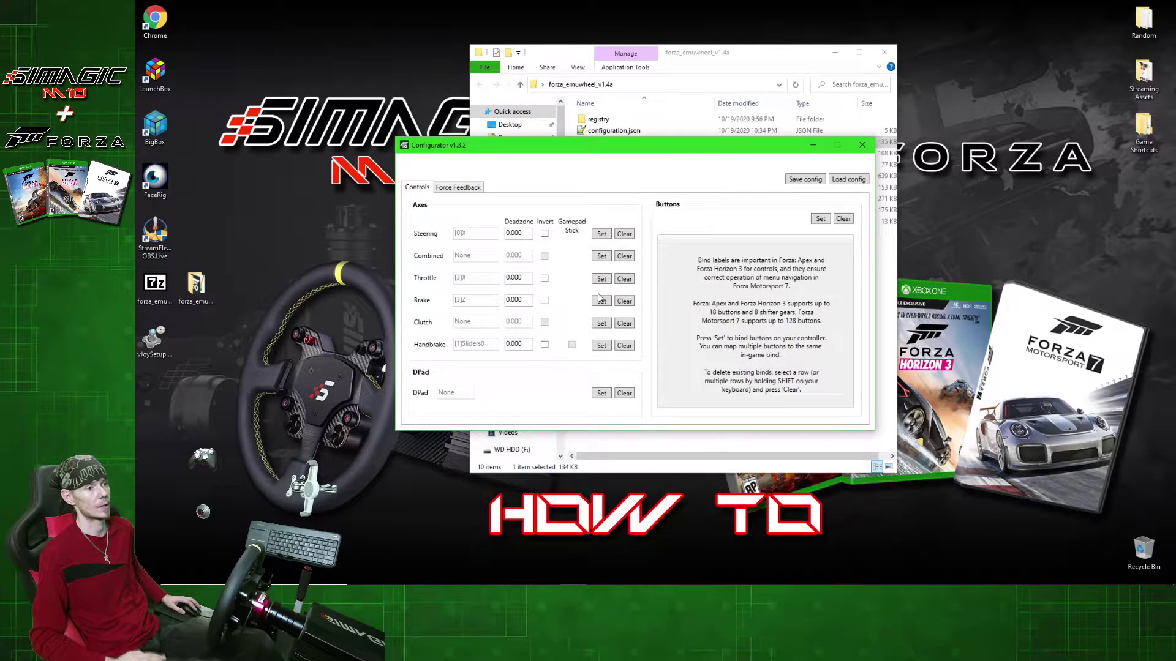
click(601, 323)
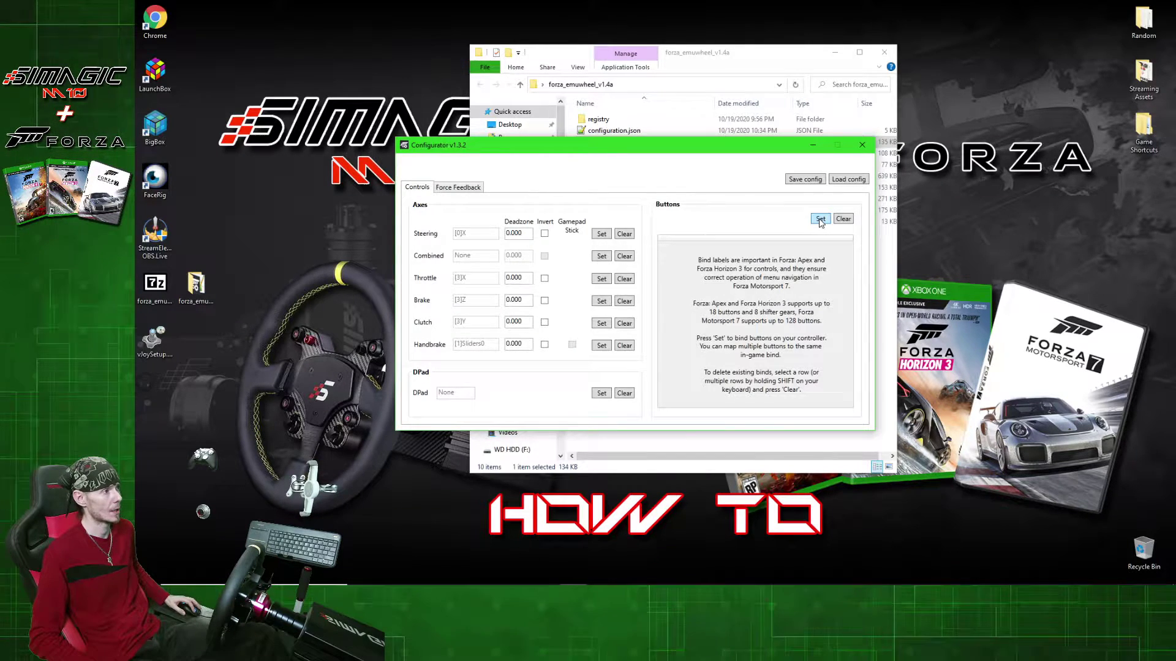
- Map Simagic wheel buttons to XboxView, XboxMenu and XboxA
click(821, 220)
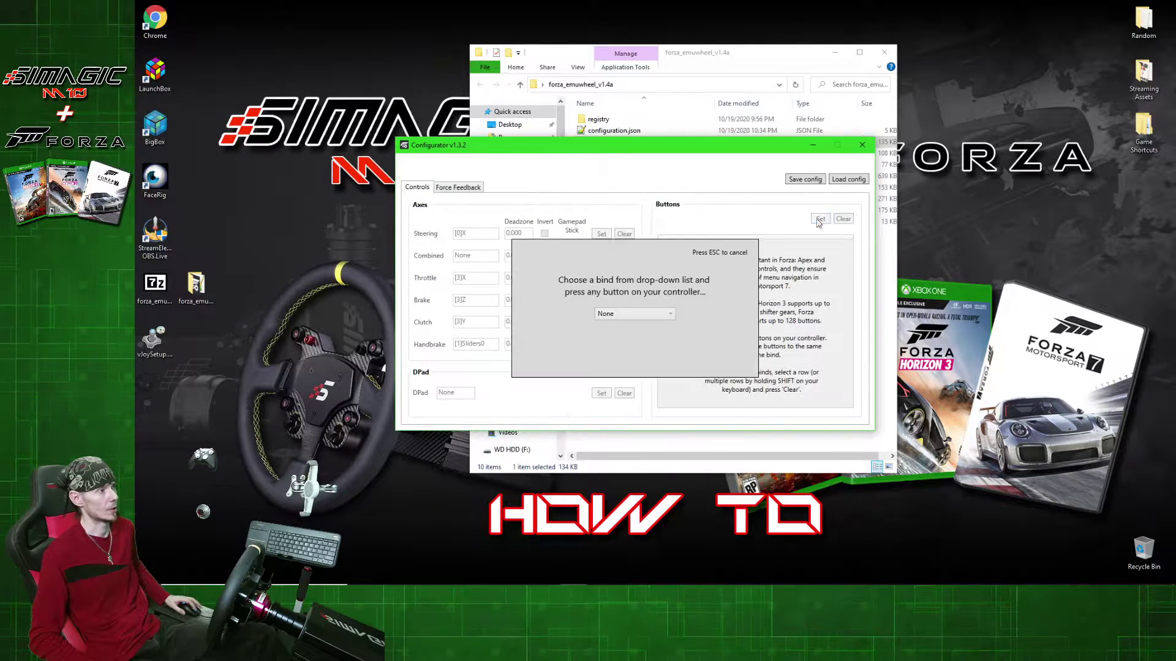
click(648, 316)
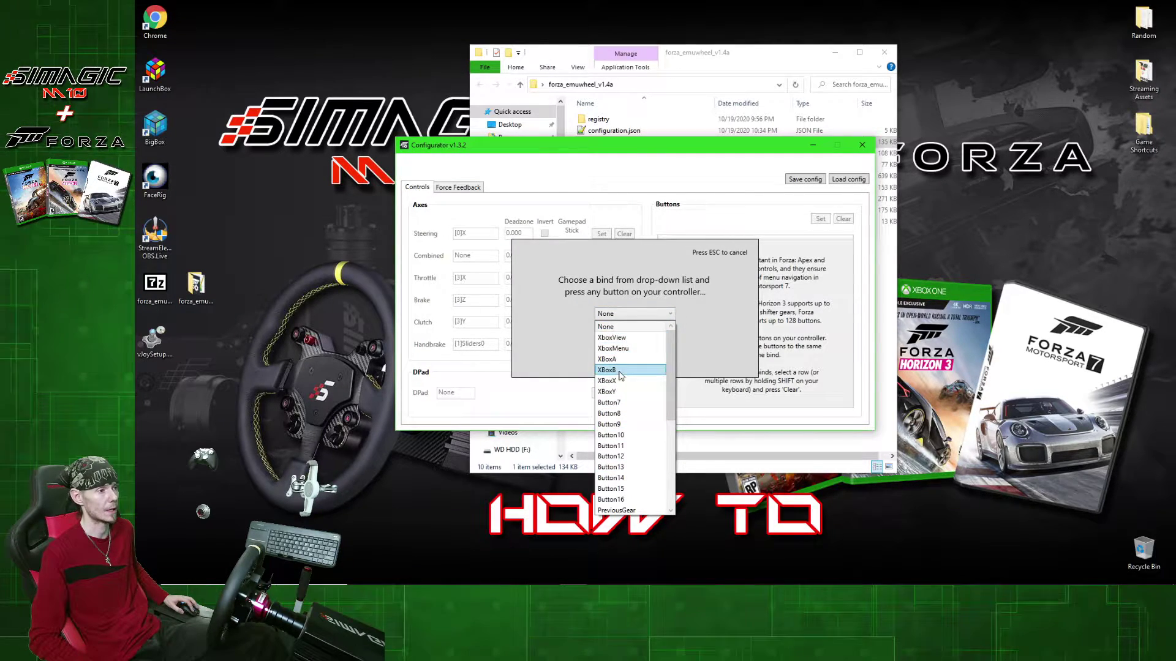
click(612, 337)
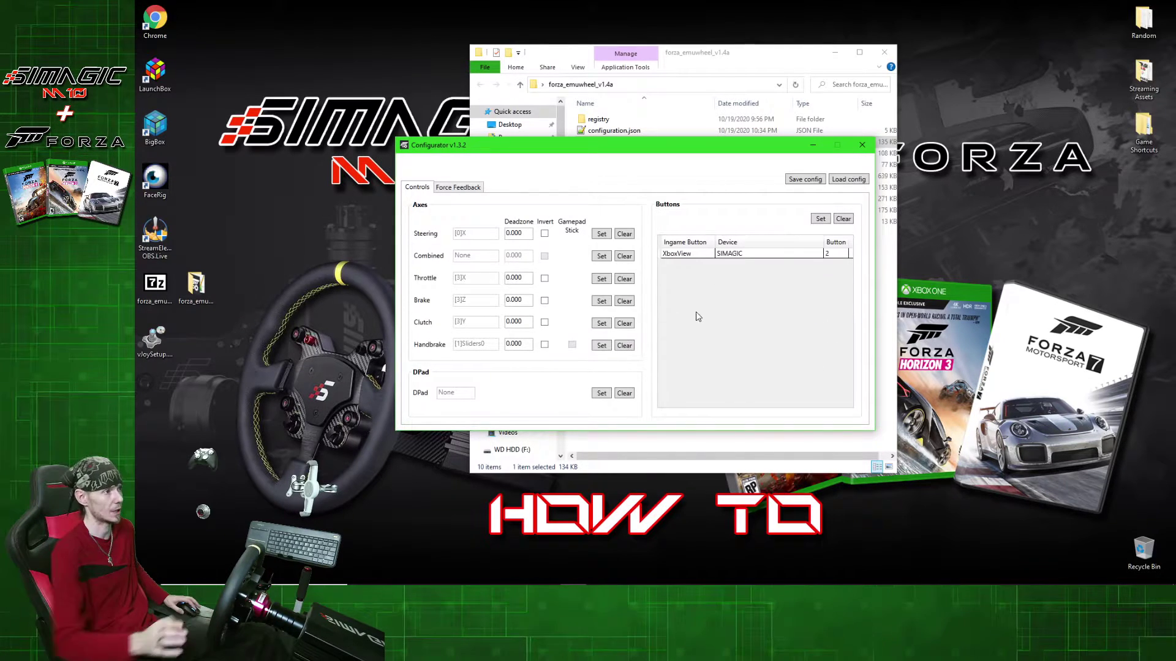
click(819, 220)
click(645, 312)
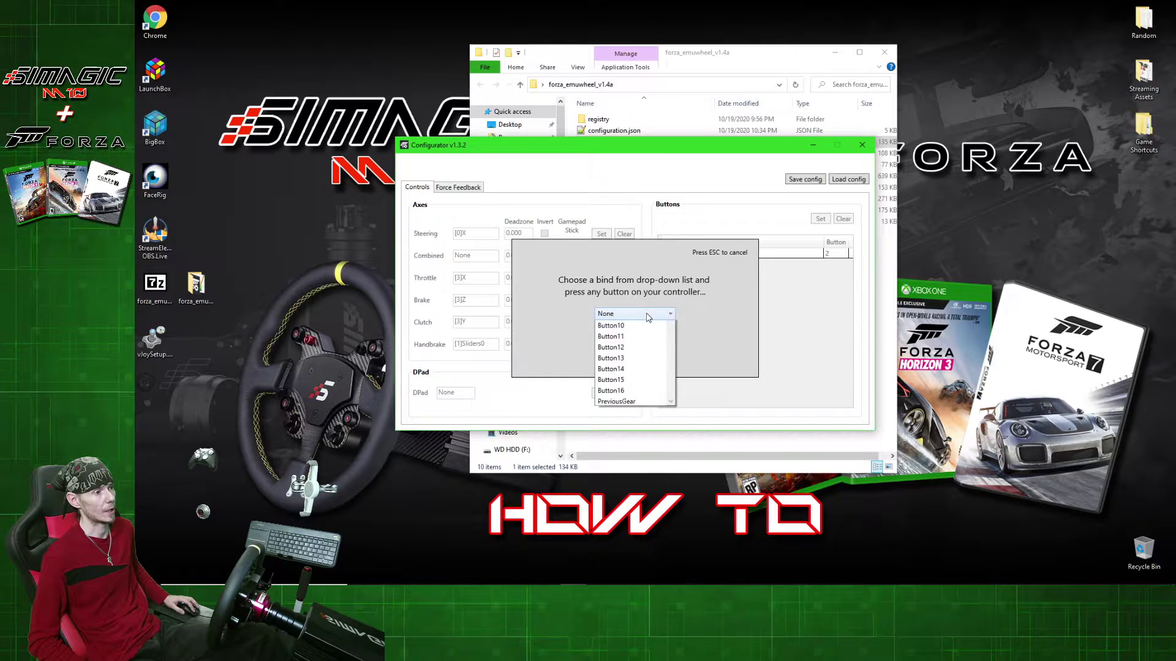
click(625, 347)
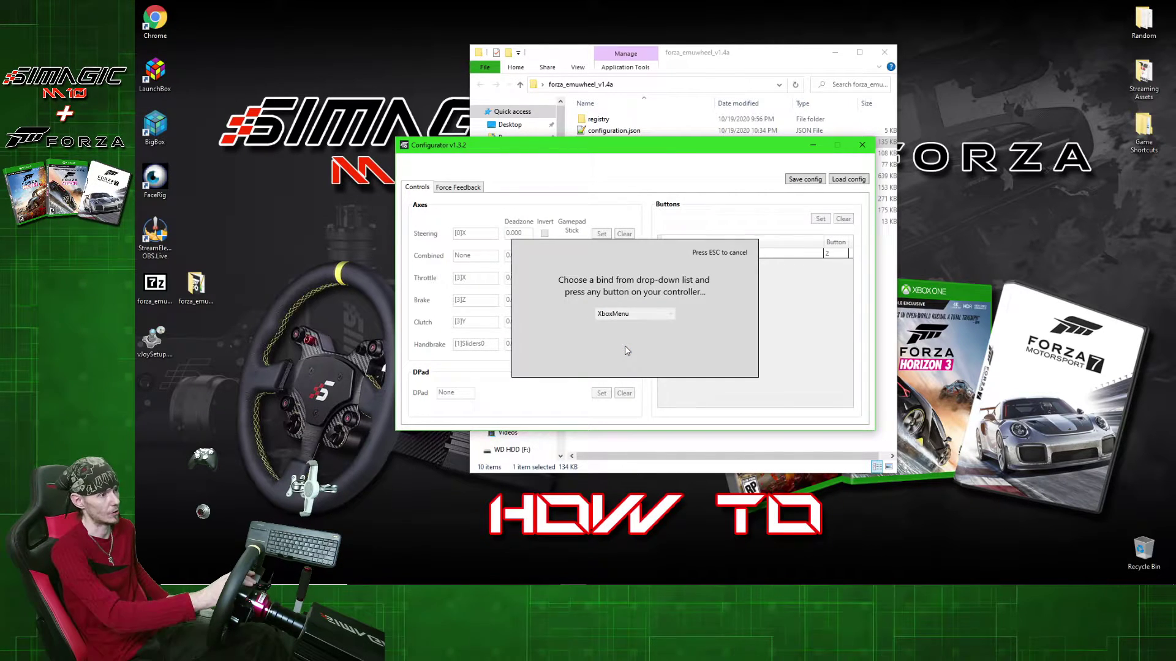
click(820, 220)
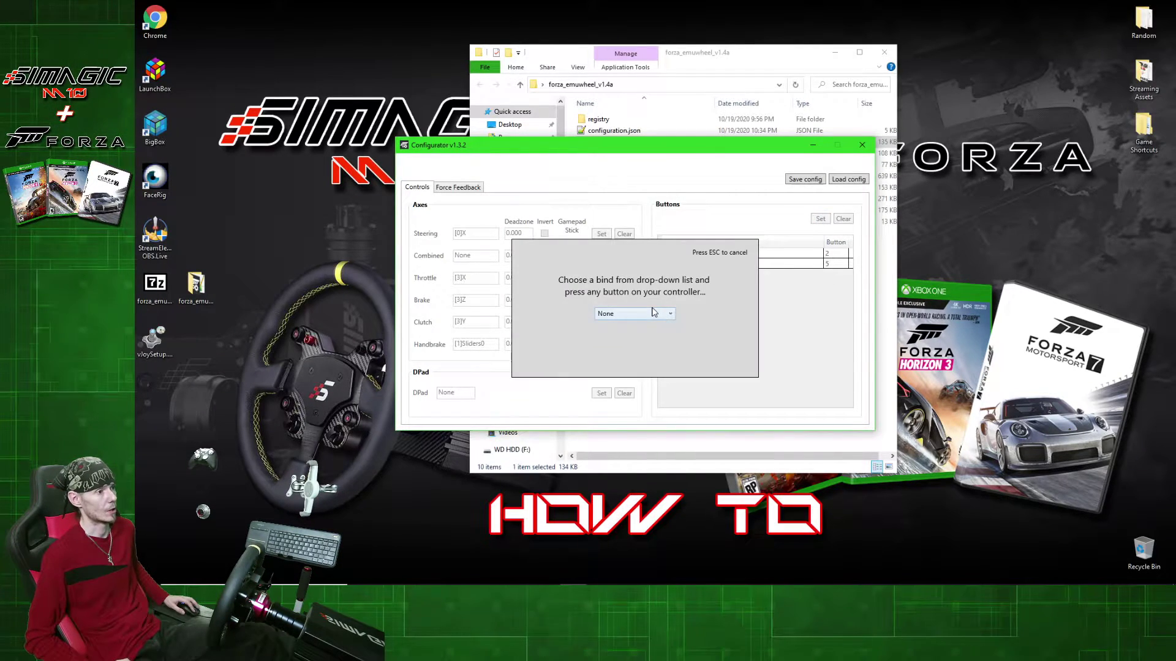
click(634, 314)
click(625, 333)
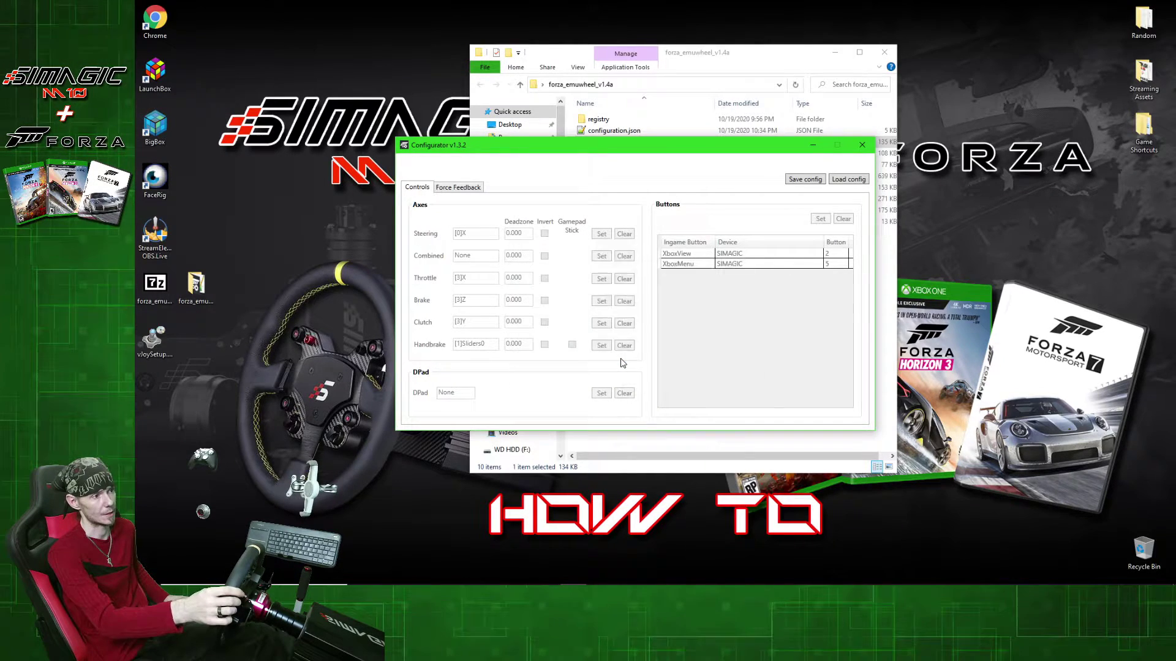
- Bind SIMAGIC button 4 to XboxB and the T500 shifter's button 0 to ForwardGear1
click(820, 219)
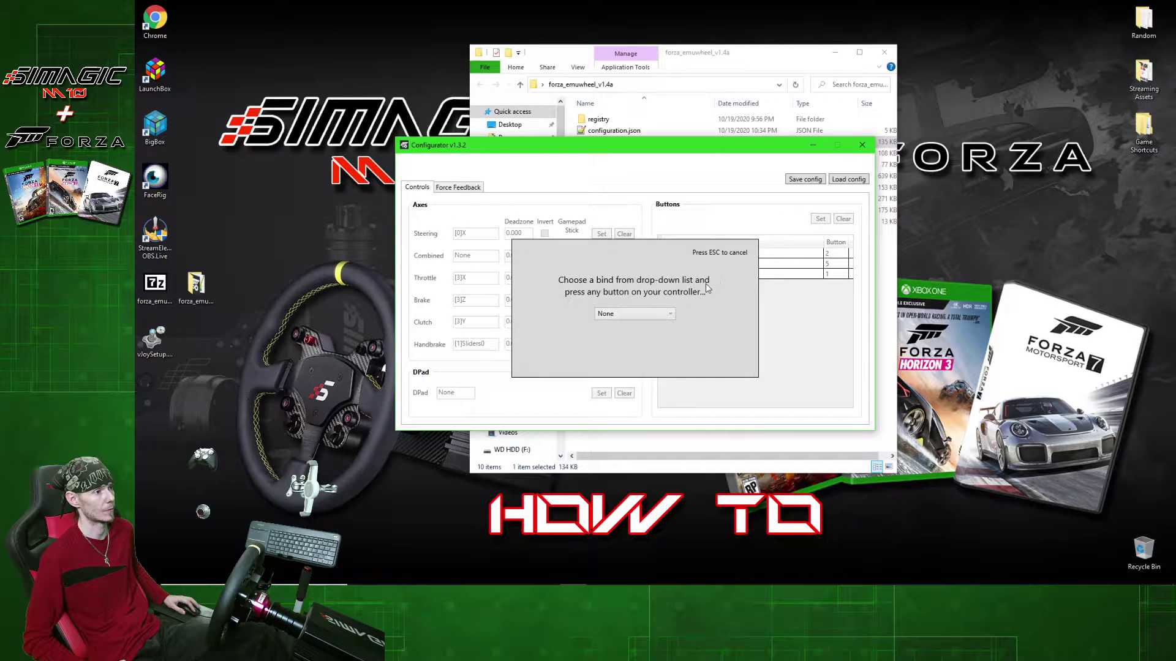
click(637, 313)
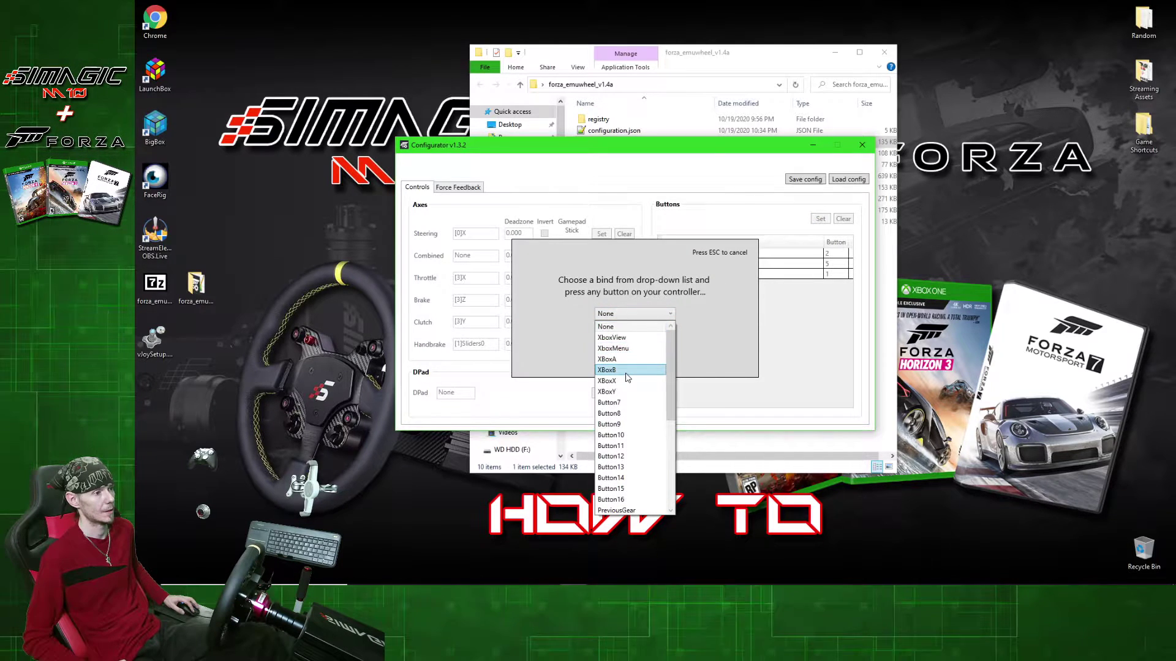
click(627, 370)
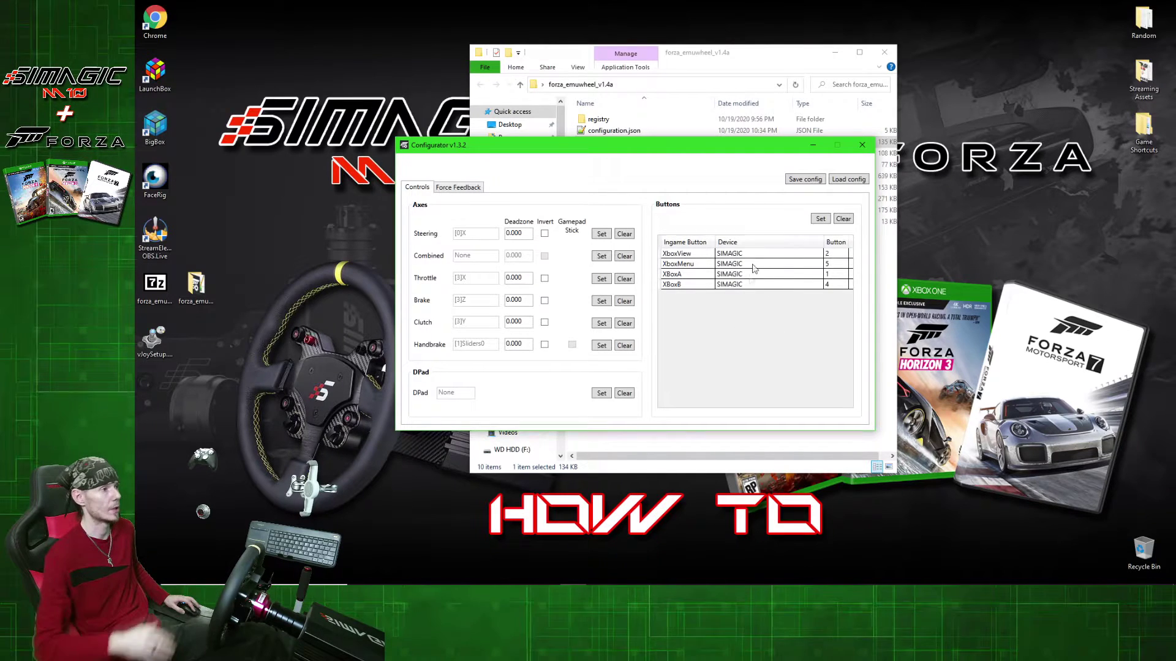
click(820, 220)
click(655, 314)
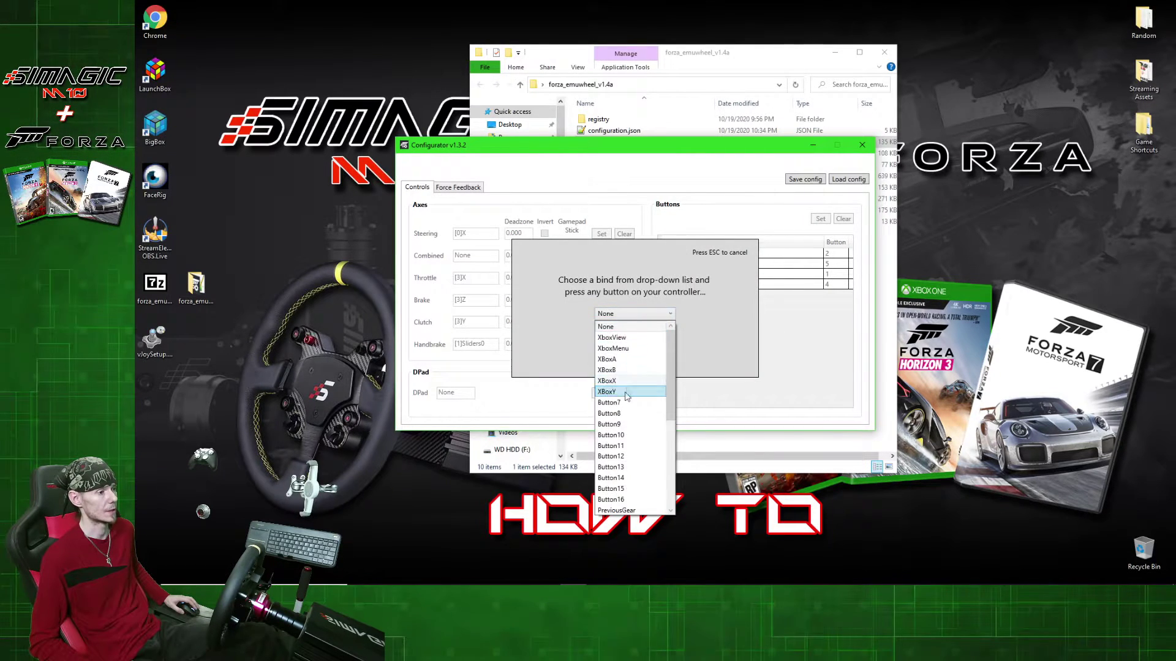
scroll(625, 409, down, 10)
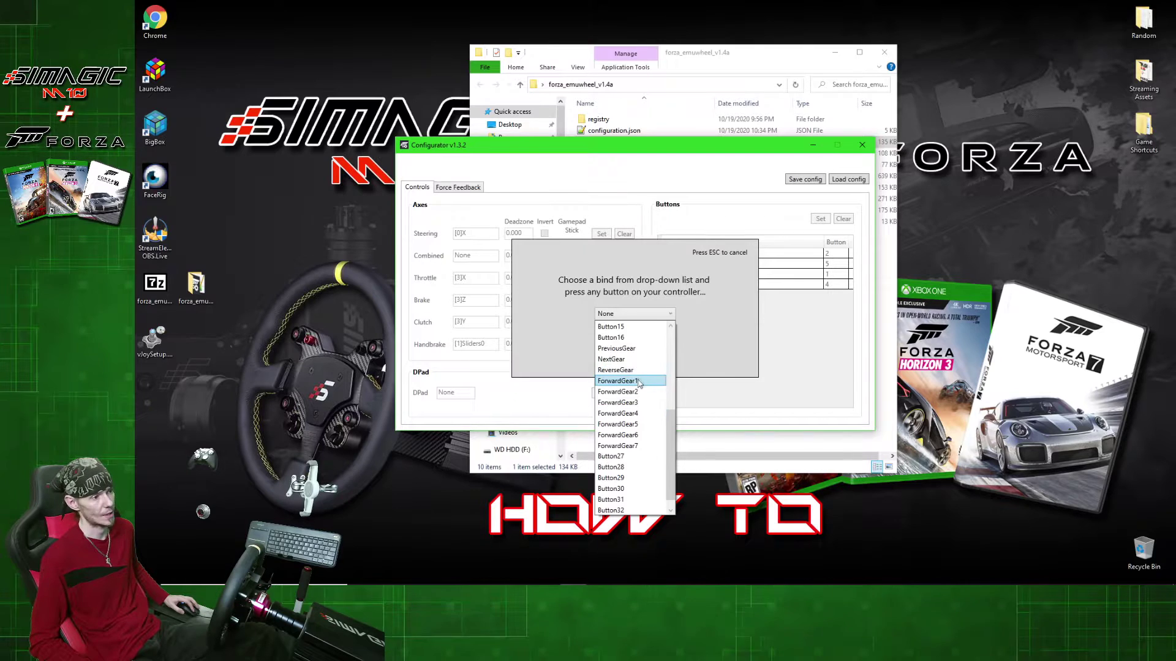
click(635, 380)
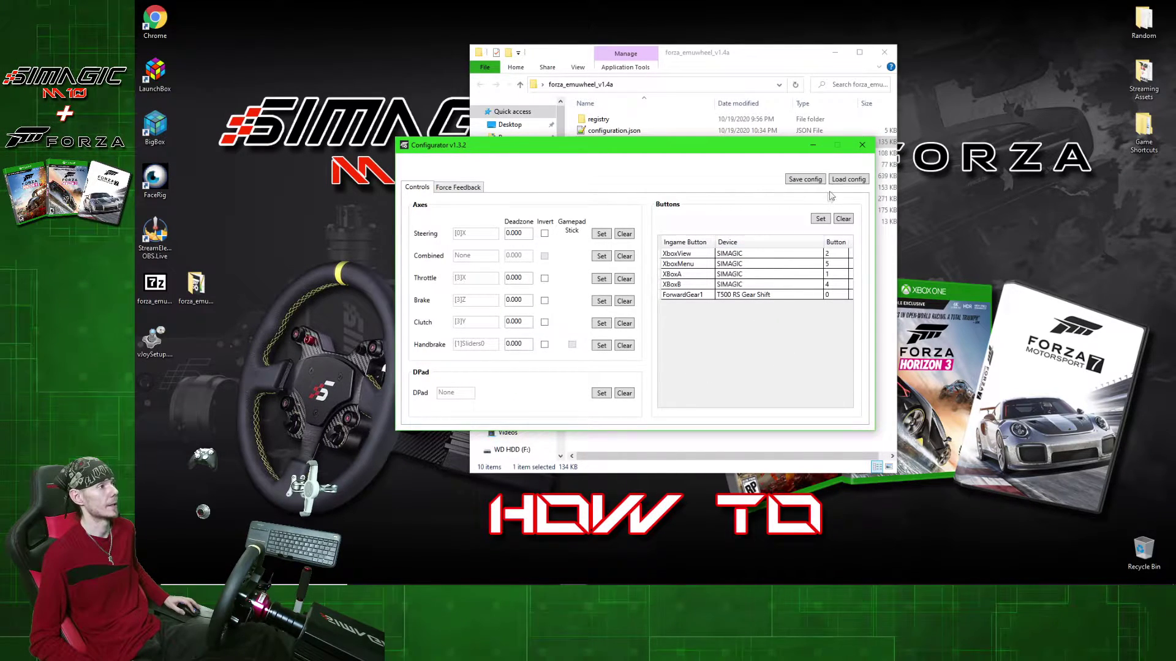
- Load configuration.json and scroll the Buttons list to check the NextGear, XboxX and ForwardGear2–7 binds
click(848, 179)
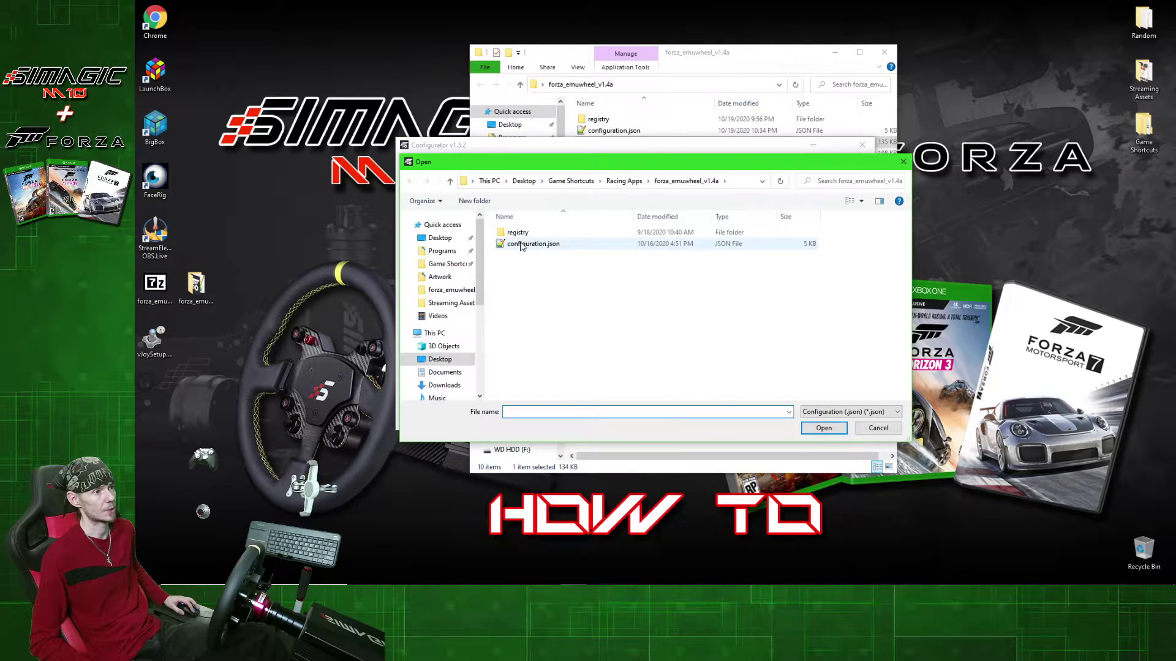
double_click(521, 245)
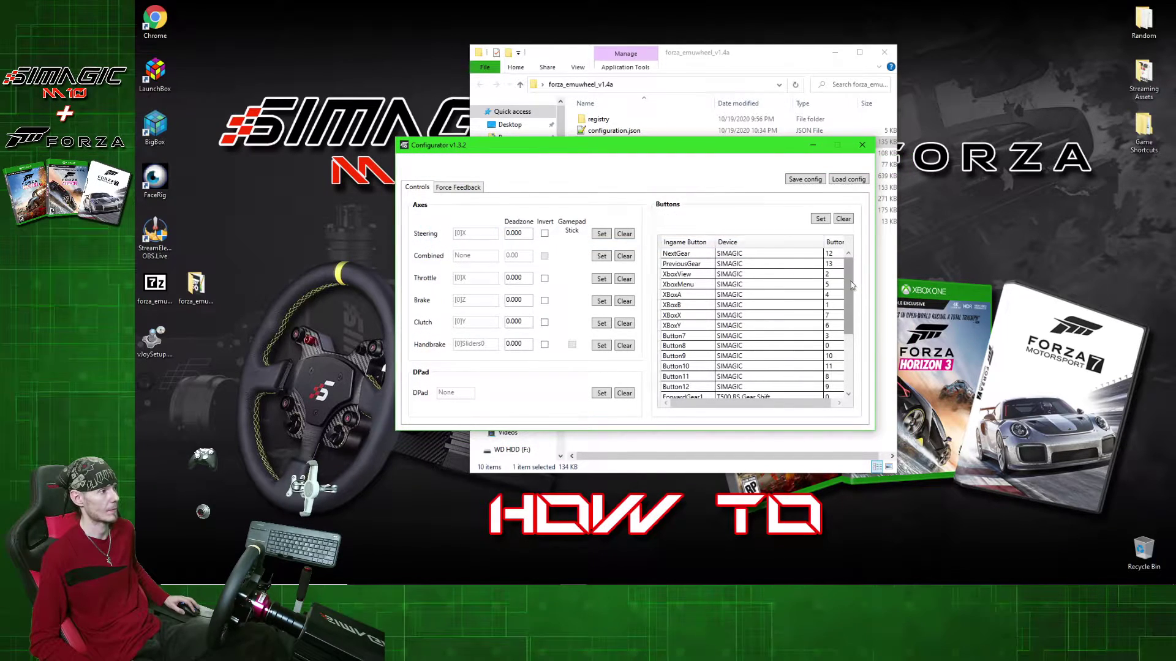
scroll(851, 293, up, 1)
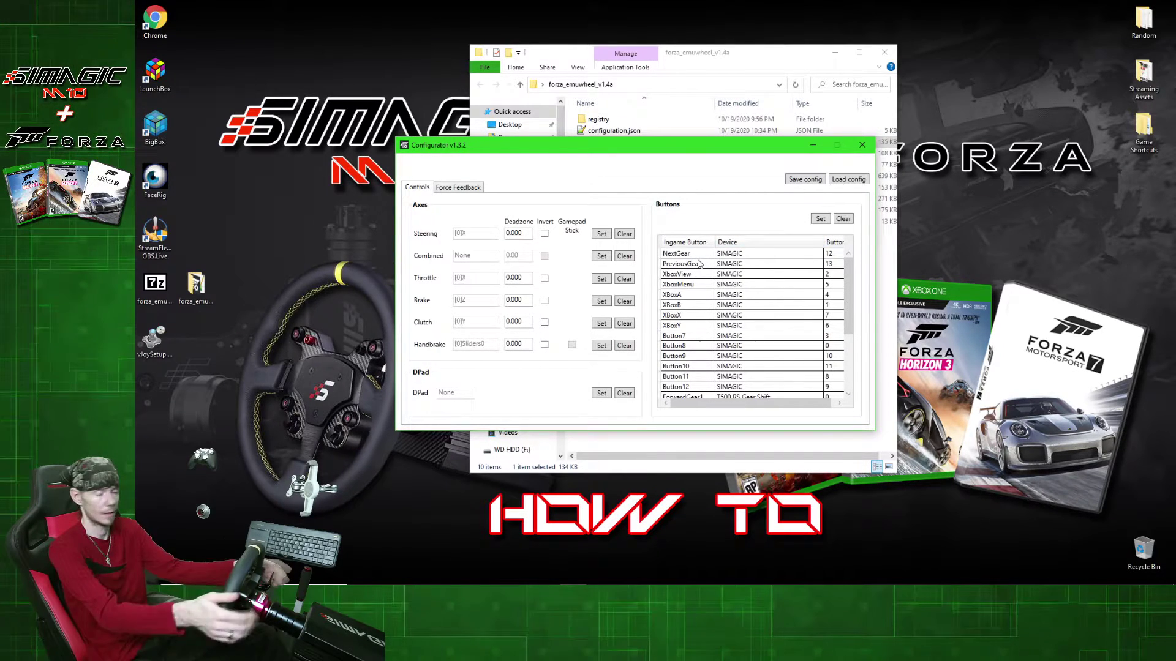
scroll(770, 334, down, 4)
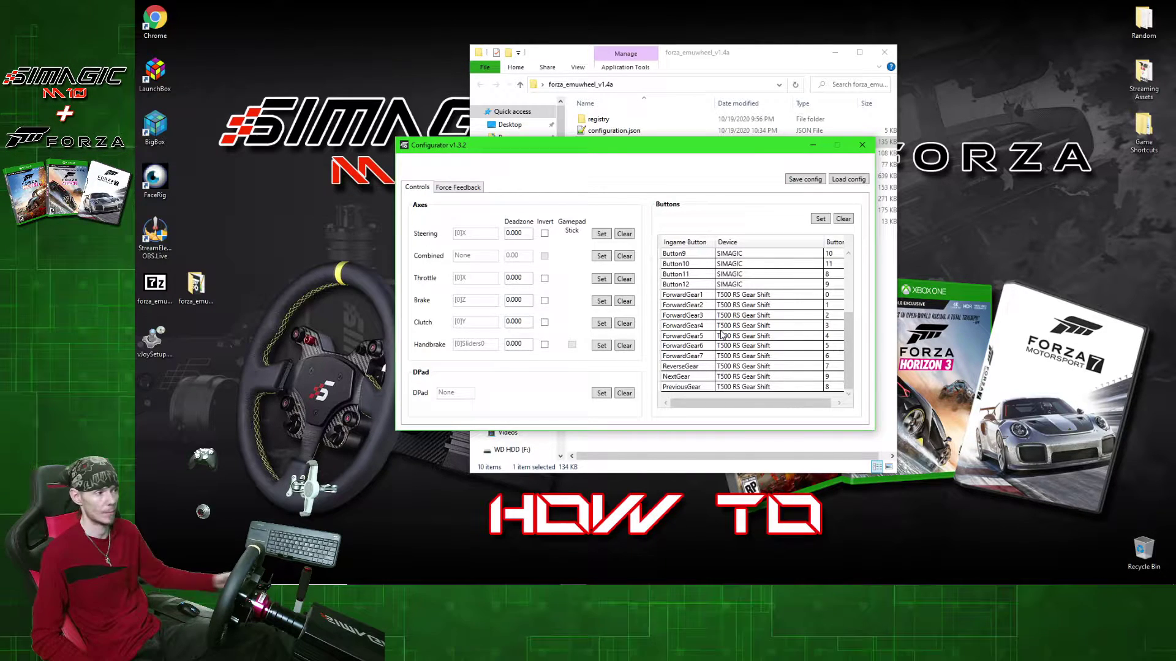
scroll(695, 311, up, 4)
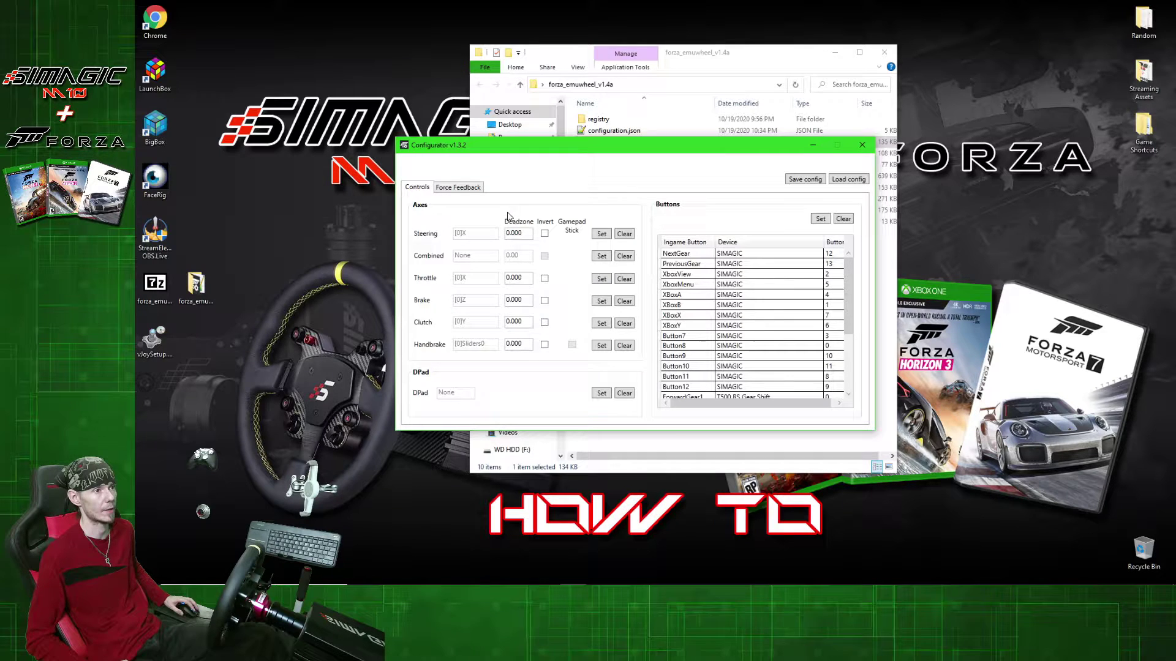
- Review the Force Feedback tab, then save the config and close the Configurator
click(458, 187)
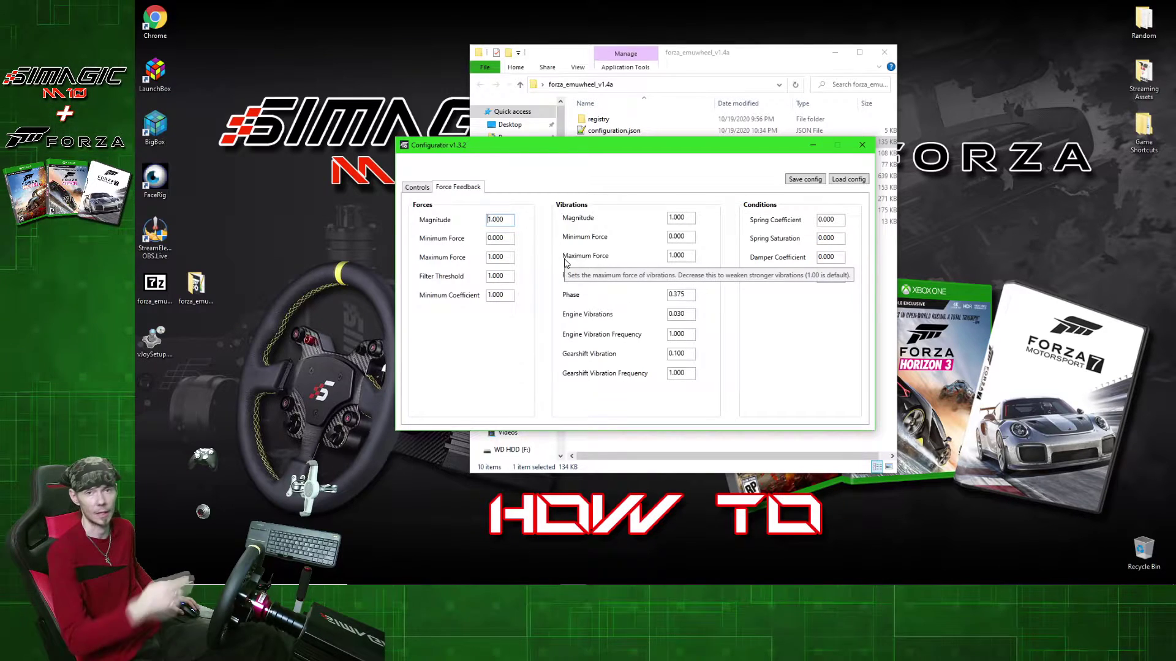
click(419, 188)
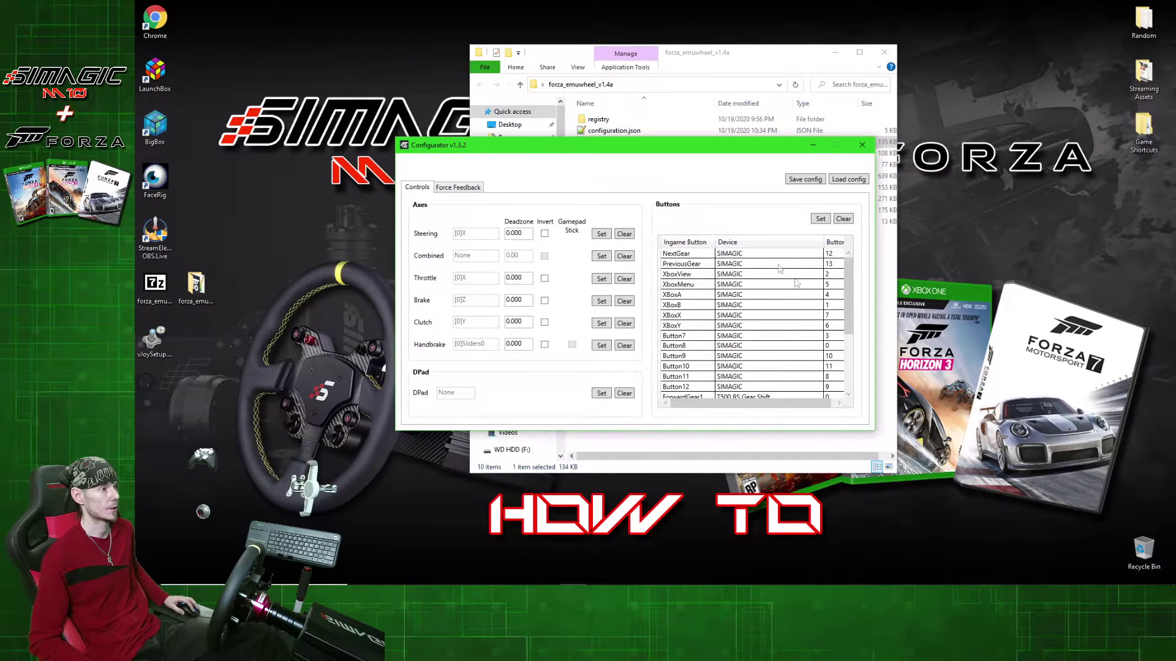
click(804, 179)
click(671, 332)
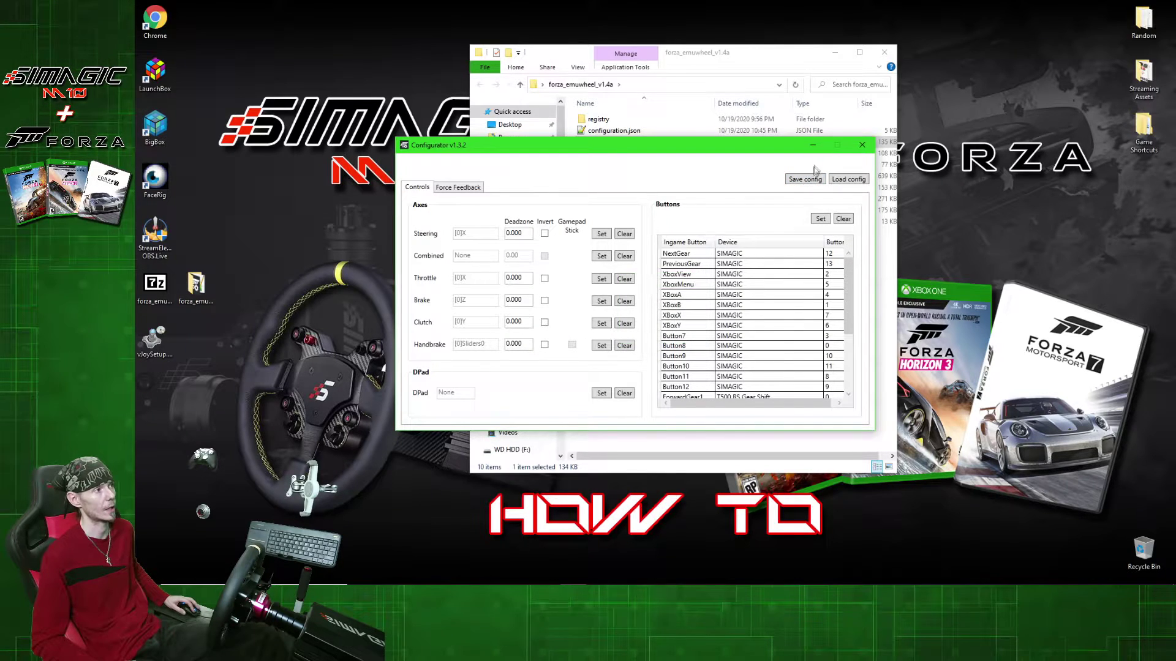
click(863, 146)
click(714, 269)
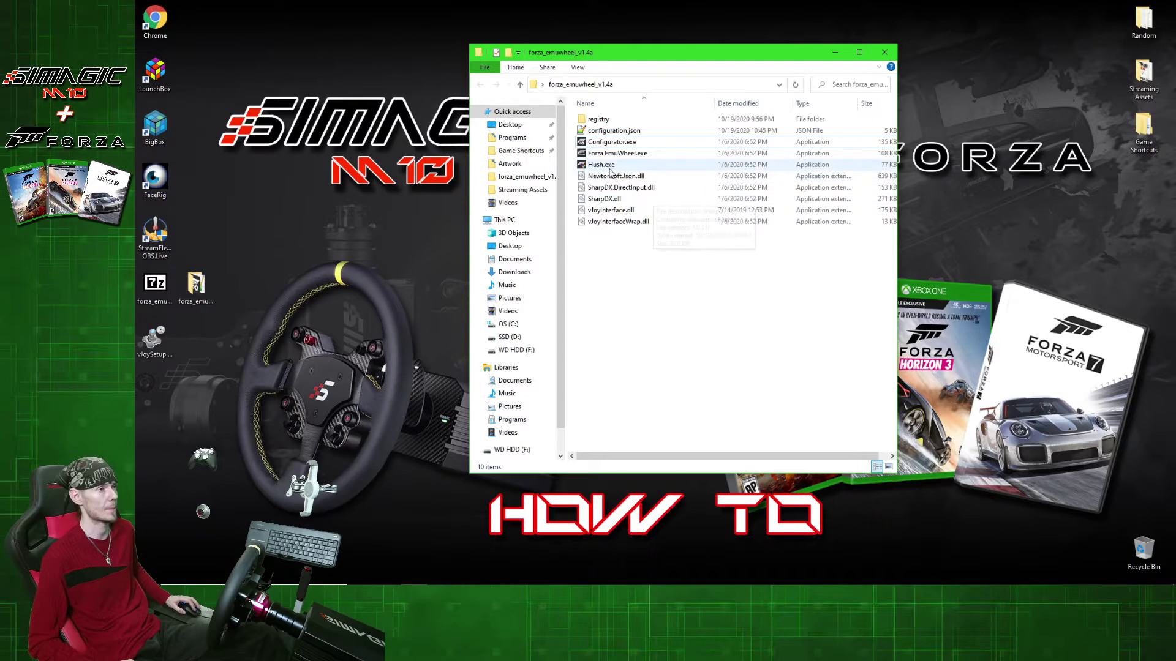
- Launch Hush.exe, mute the SIMAGIC, handbrake, T500 shifter and Sim Pedals devices, then minimize it
click(214, 288)
click(620, 166)
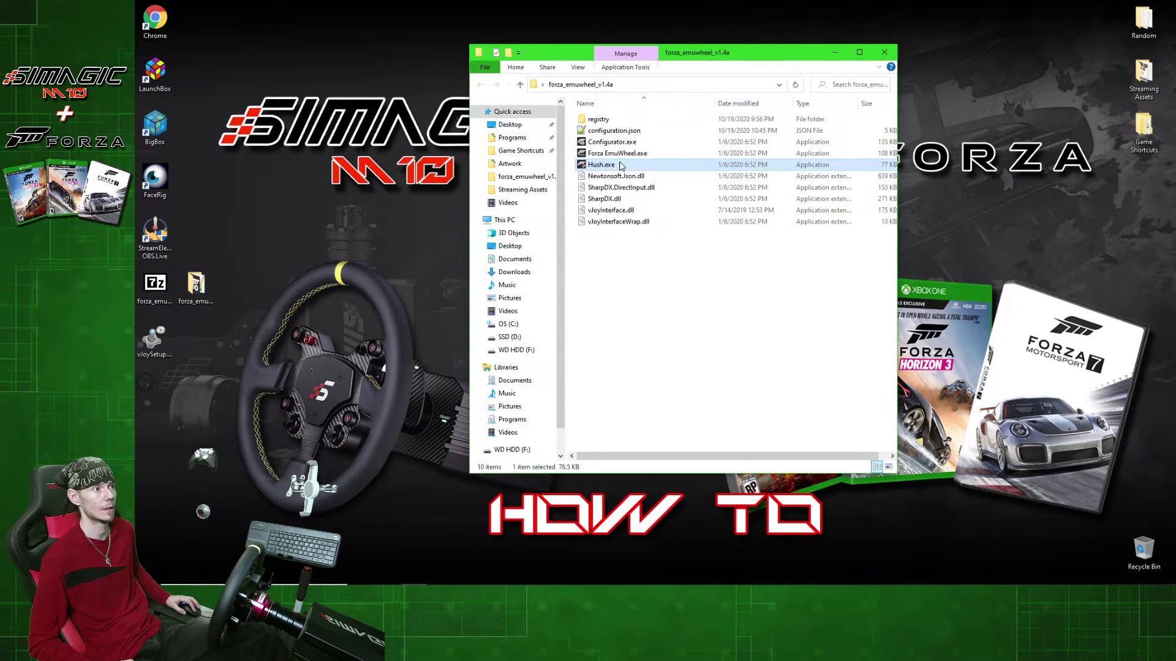
double_click(620, 166)
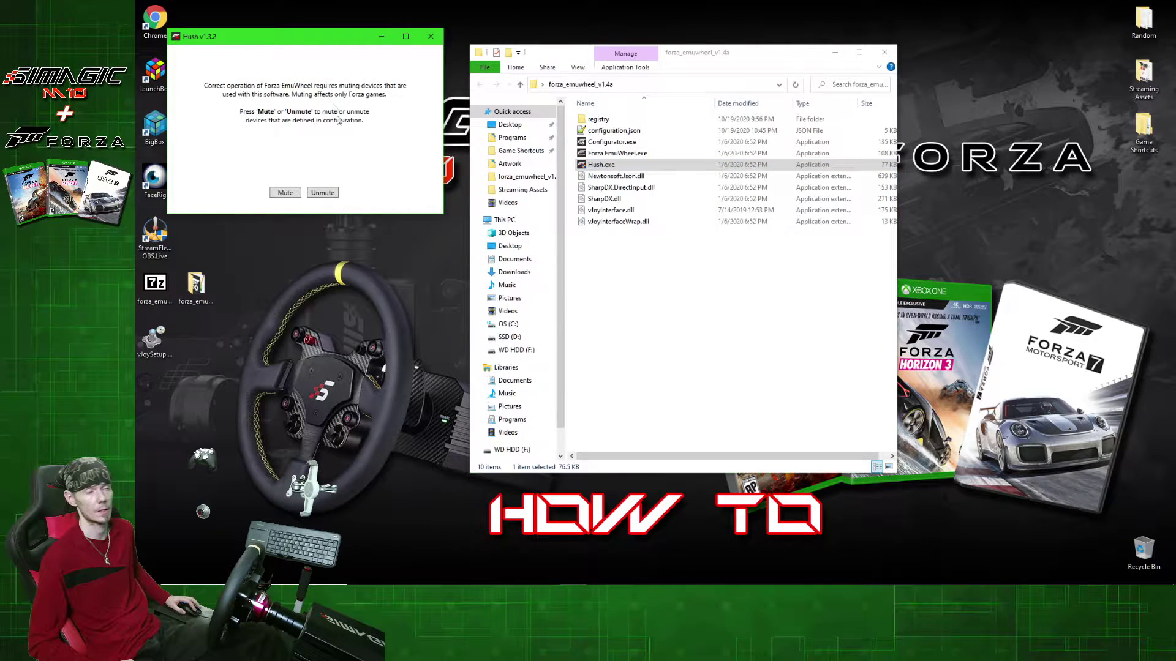
drag(280, 38, 292, 79)
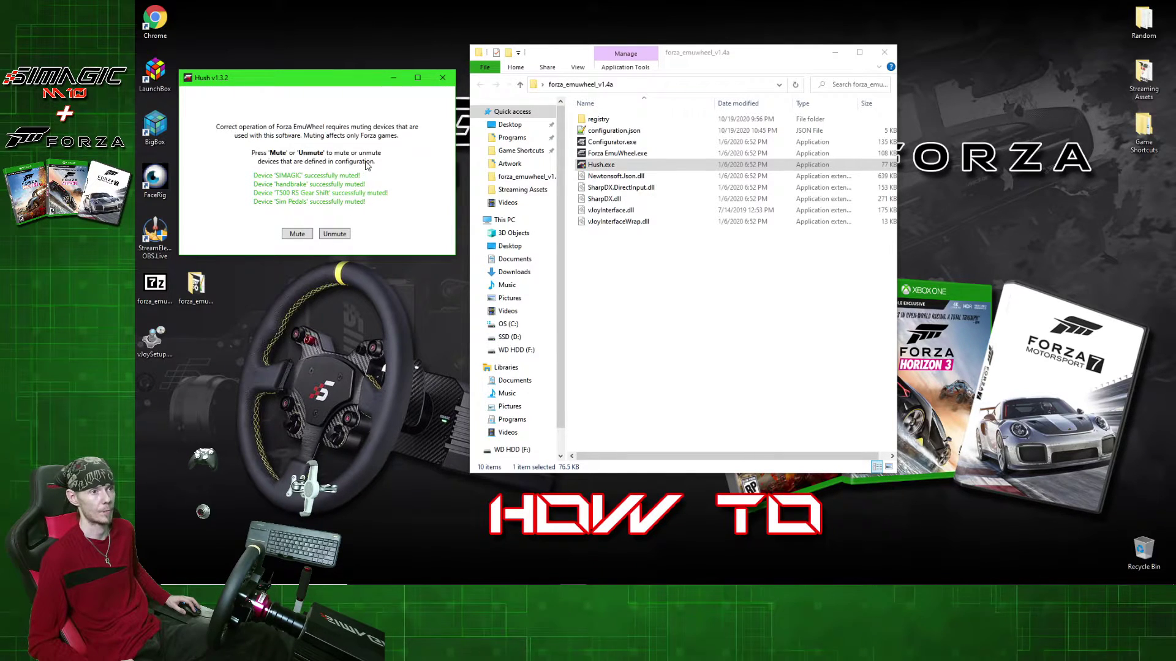
click(394, 78)
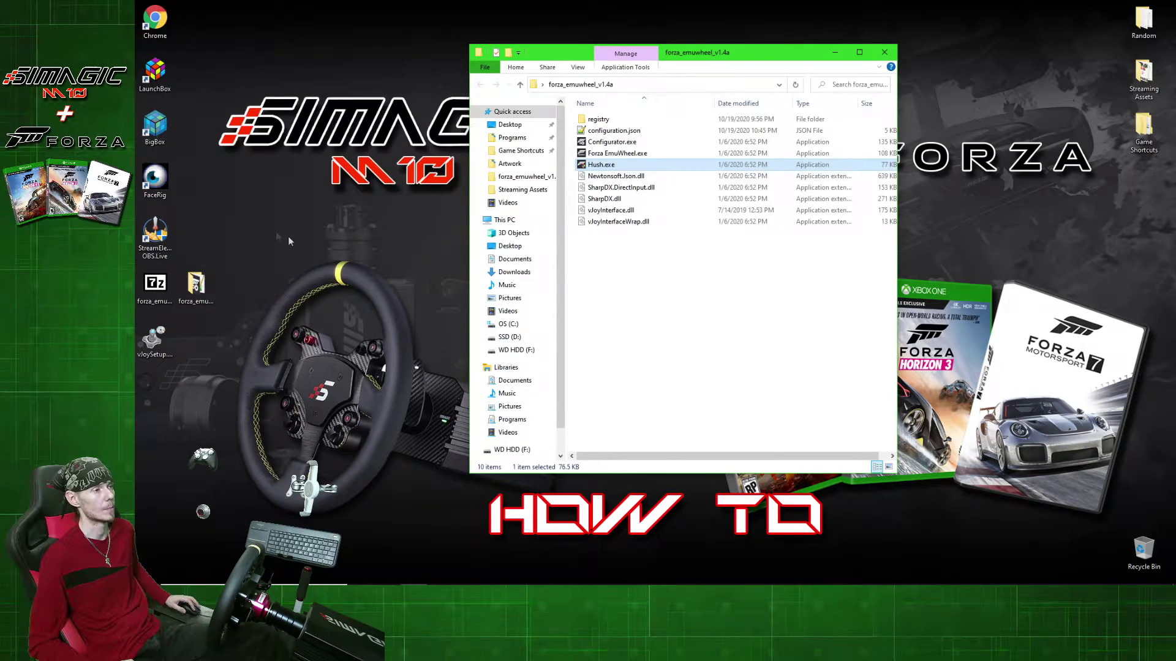
- Launch Forza EmuWheel.exe with force feedback running, then minimise its window
double_click(610, 154)
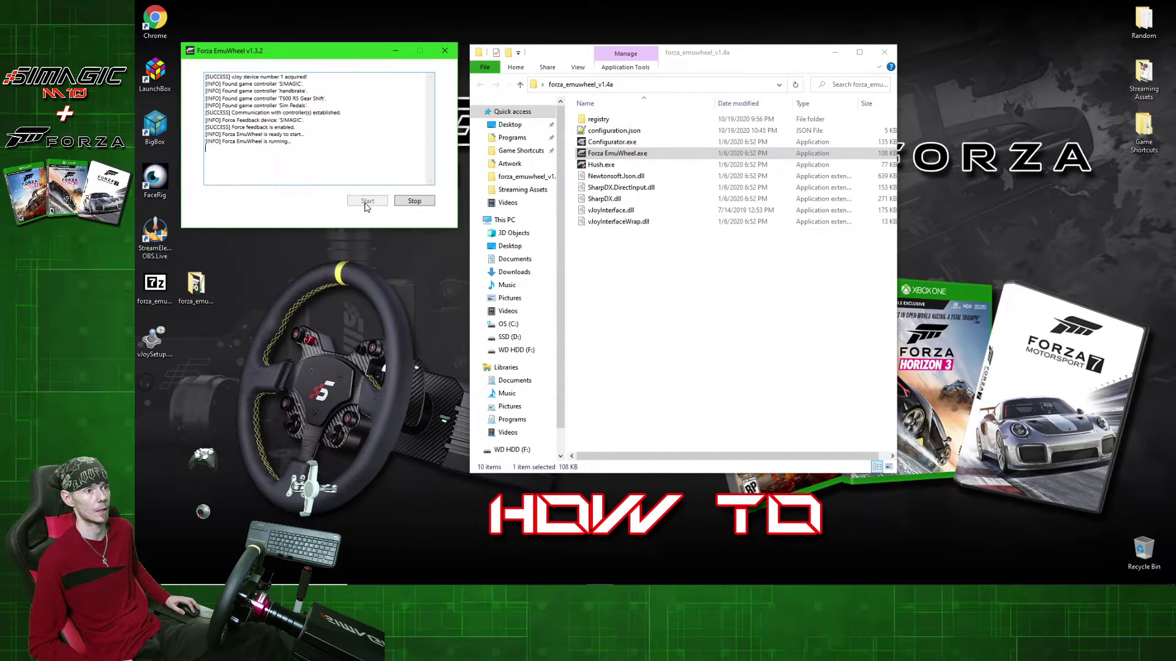
click(395, 51)
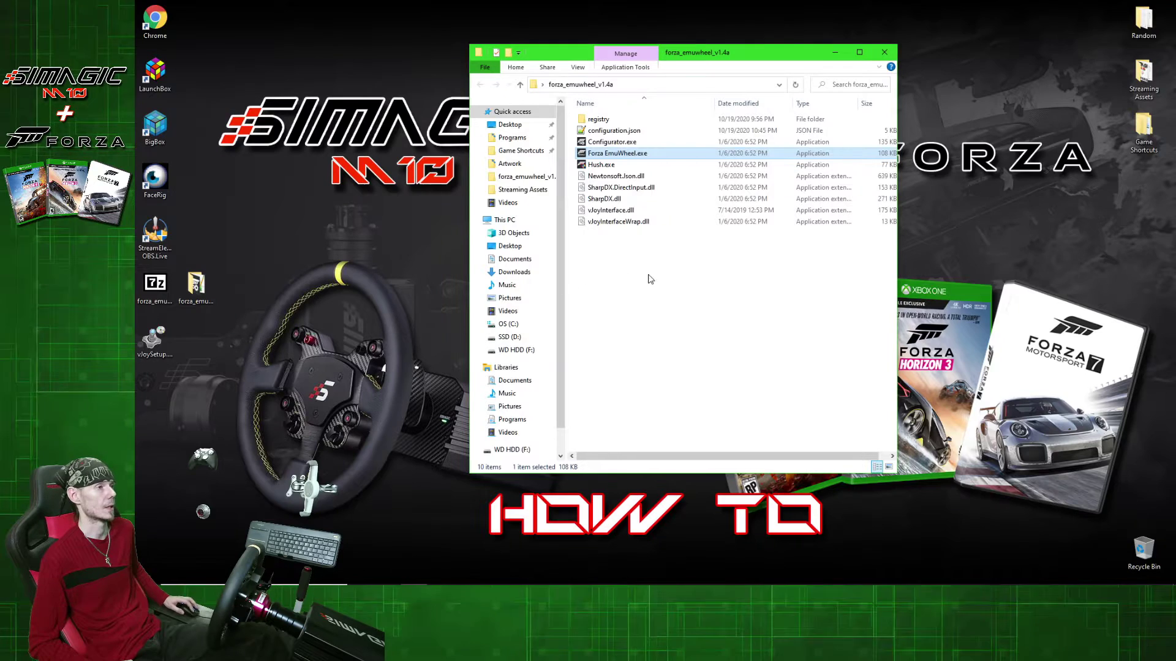
- Close the emuwheel folder and browse from Game Shortcuts into the Windows Games folder
click(889, 54)
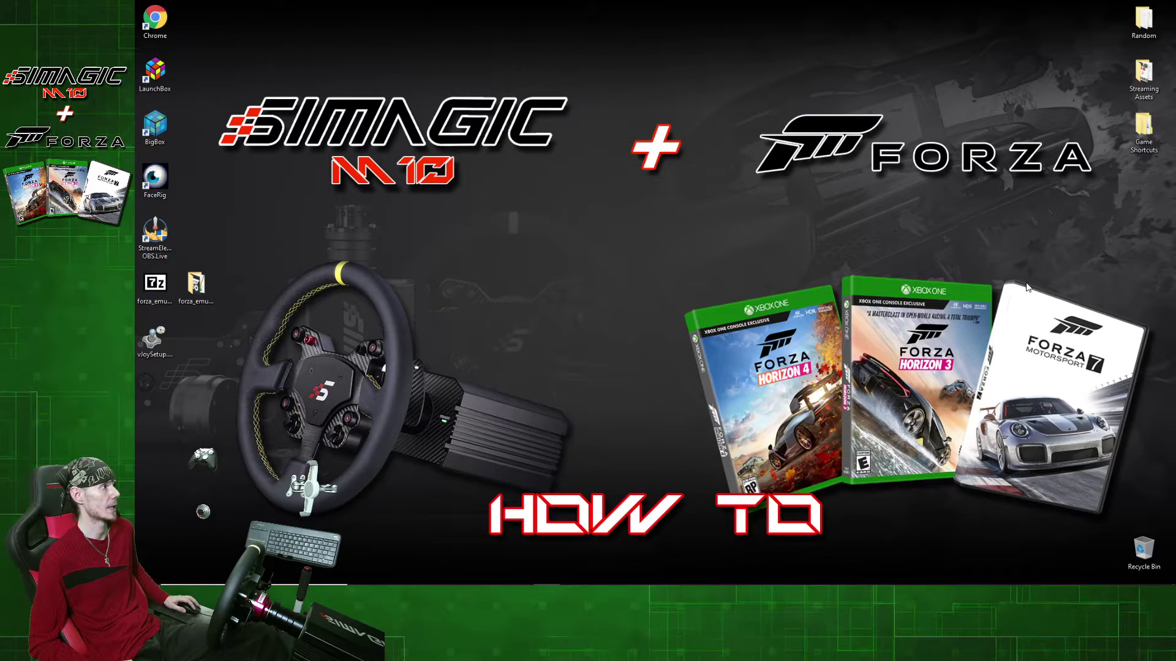
double_click(1142, 131)
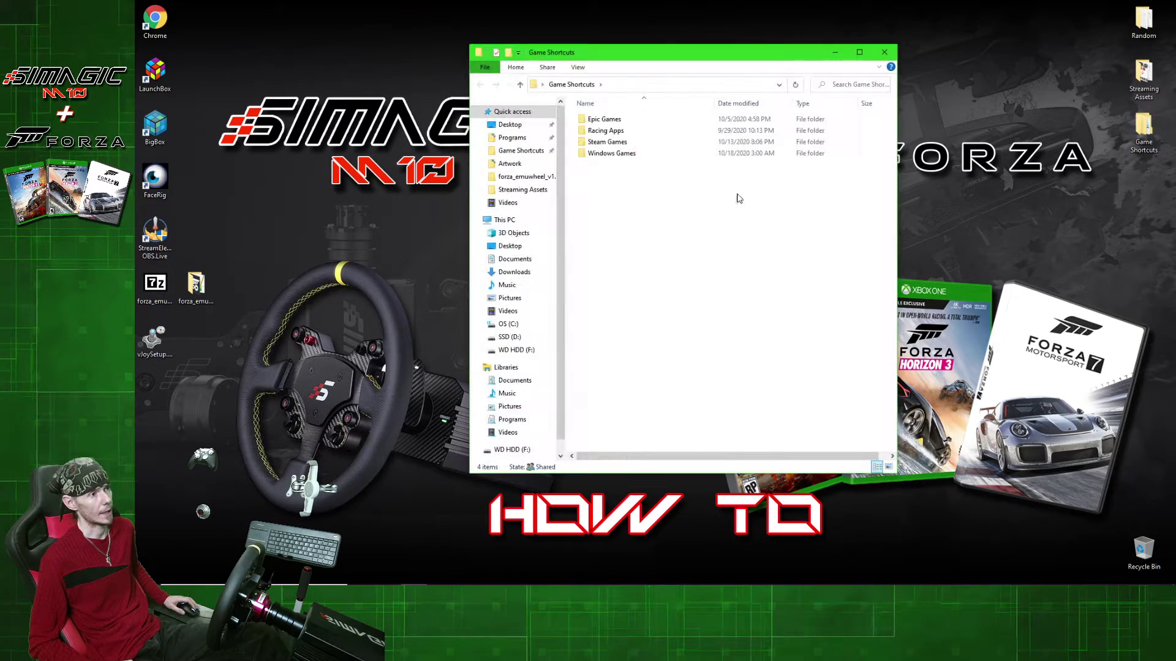
double_click(613, 155)
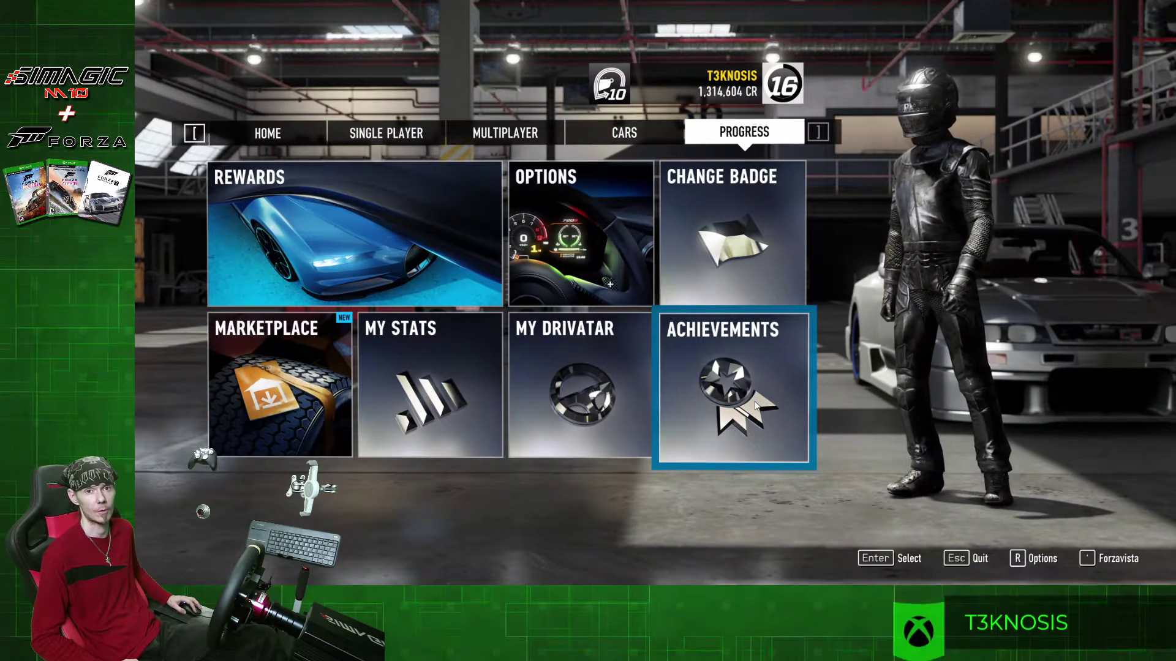
- Base the wheel layout on 1: Fanatec ClubSport V1 and bind GAS to Device 1: Axis 3
click(1021, 559)
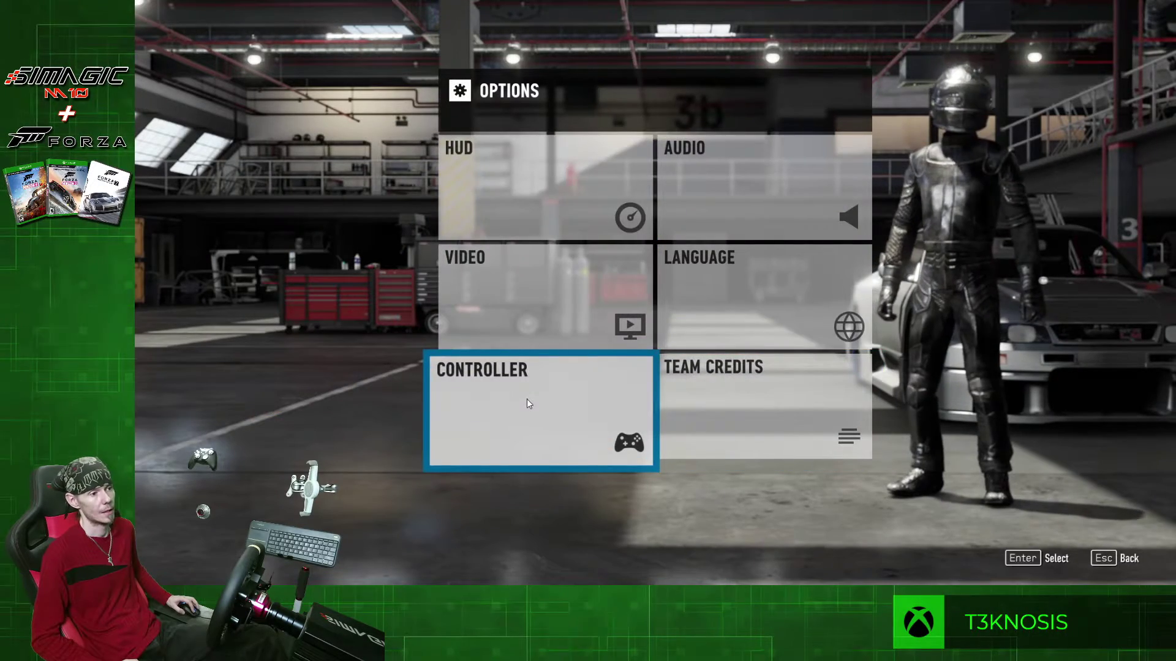
click(527, 399)
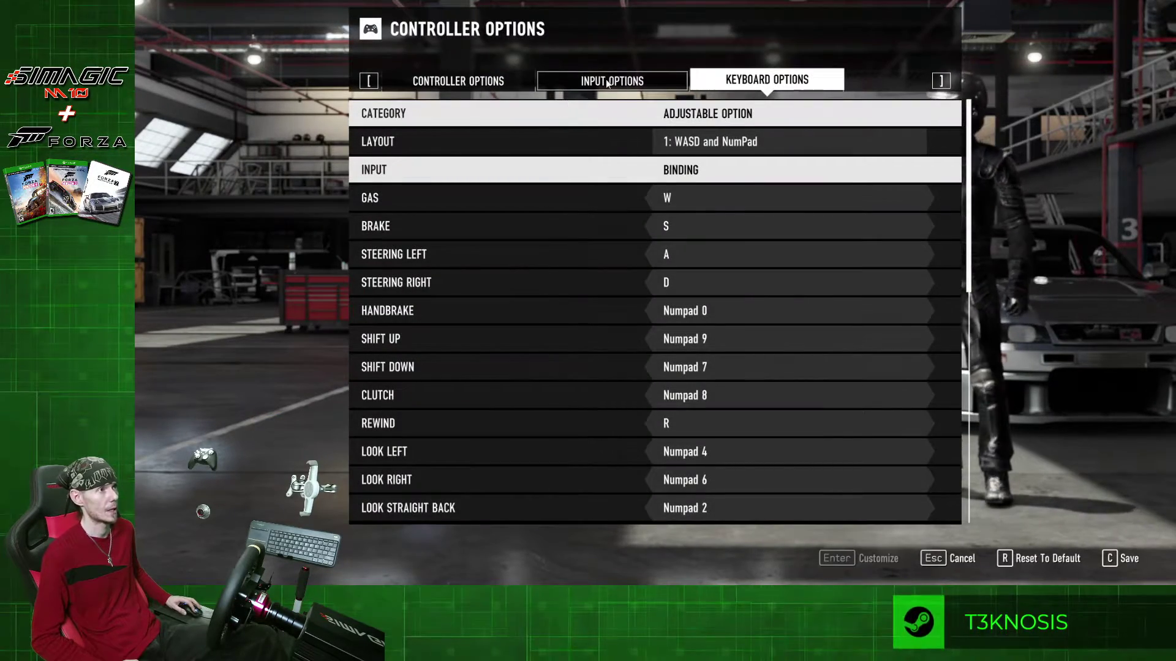
click(607, 82)
click(744, 142)
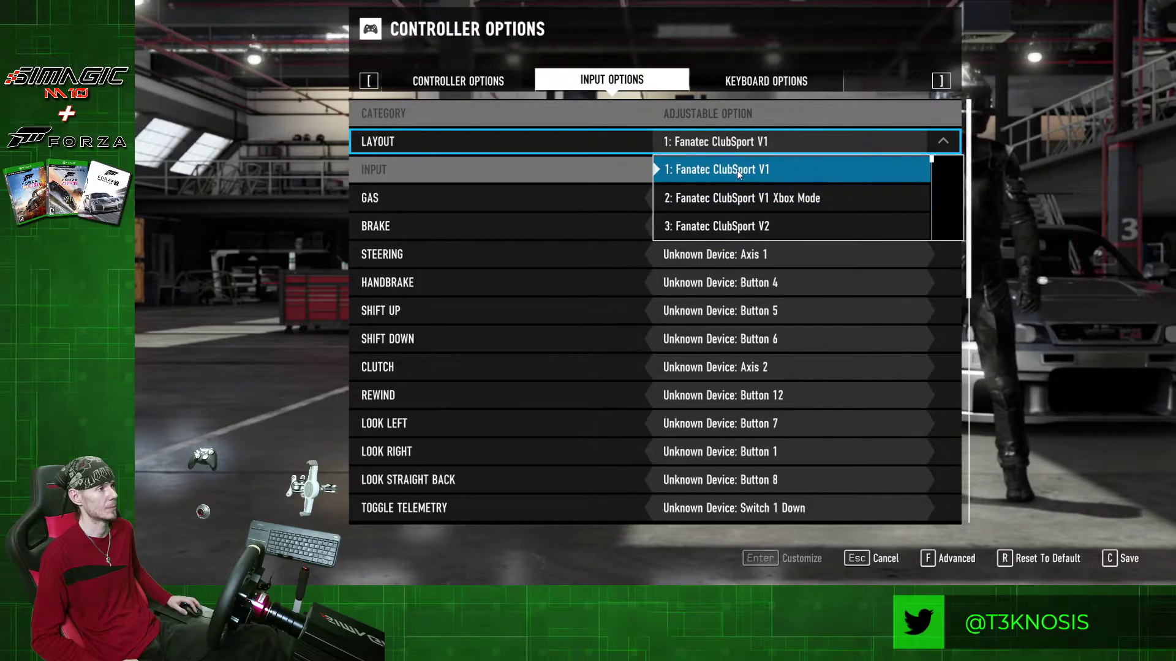
click(739, 173)
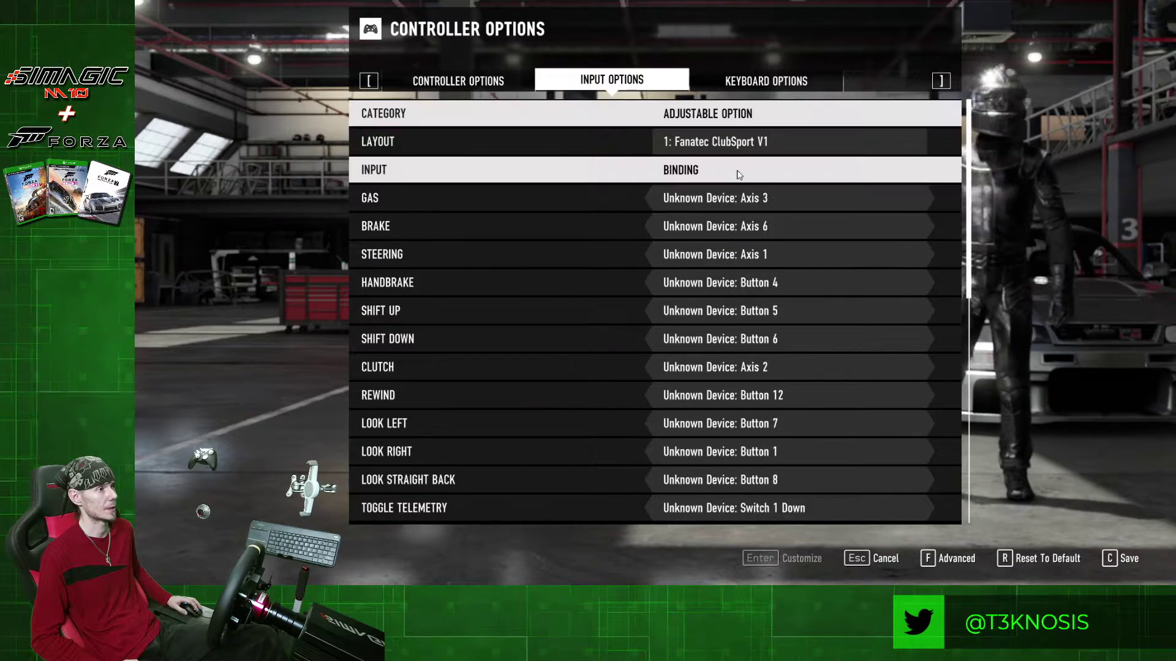
click(756, 201)
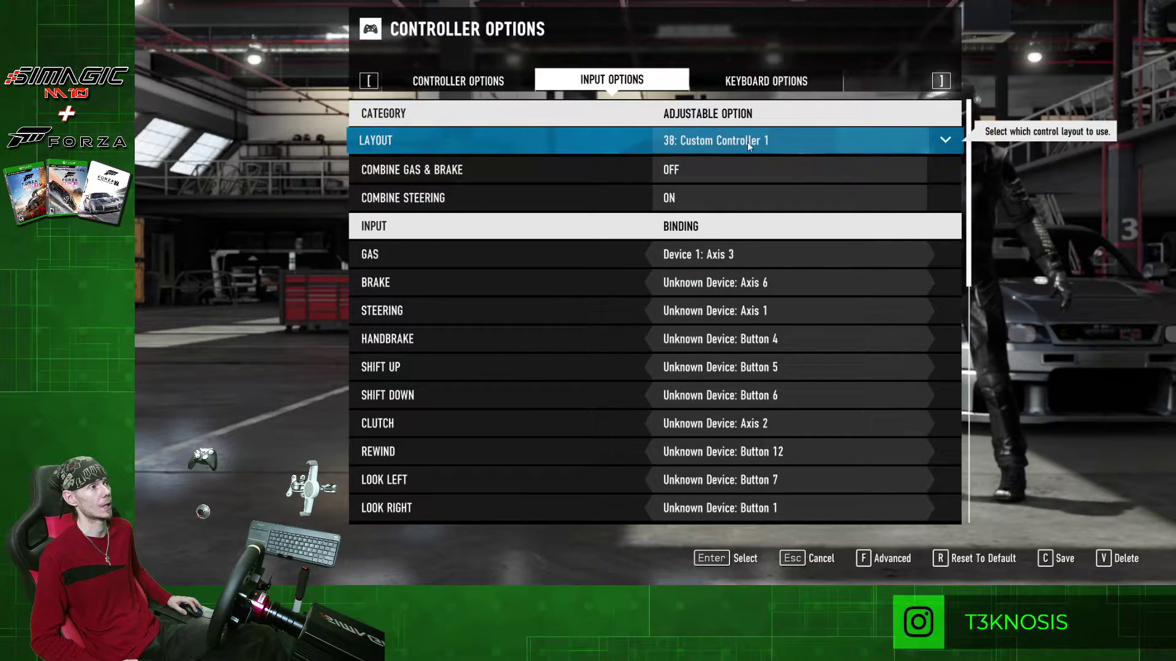
- Keep layout 38: Custom Controller 1; bind brake, steering (Axis 1) and handbrake (Axis 6)
click(763, 140)
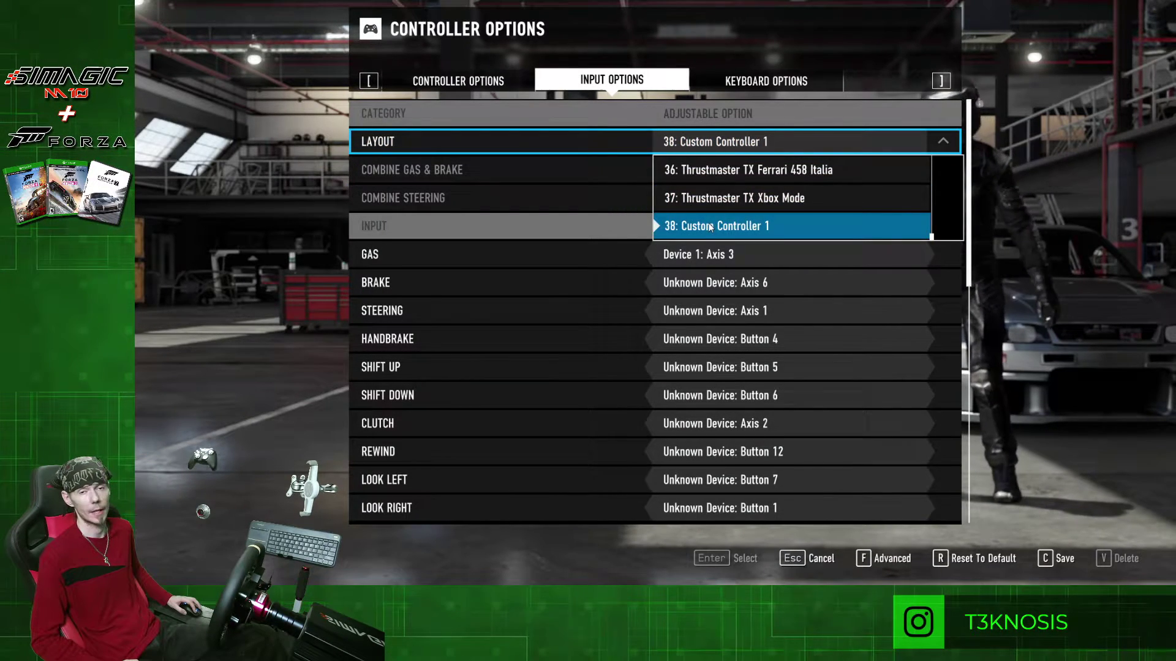
click(710, 227)
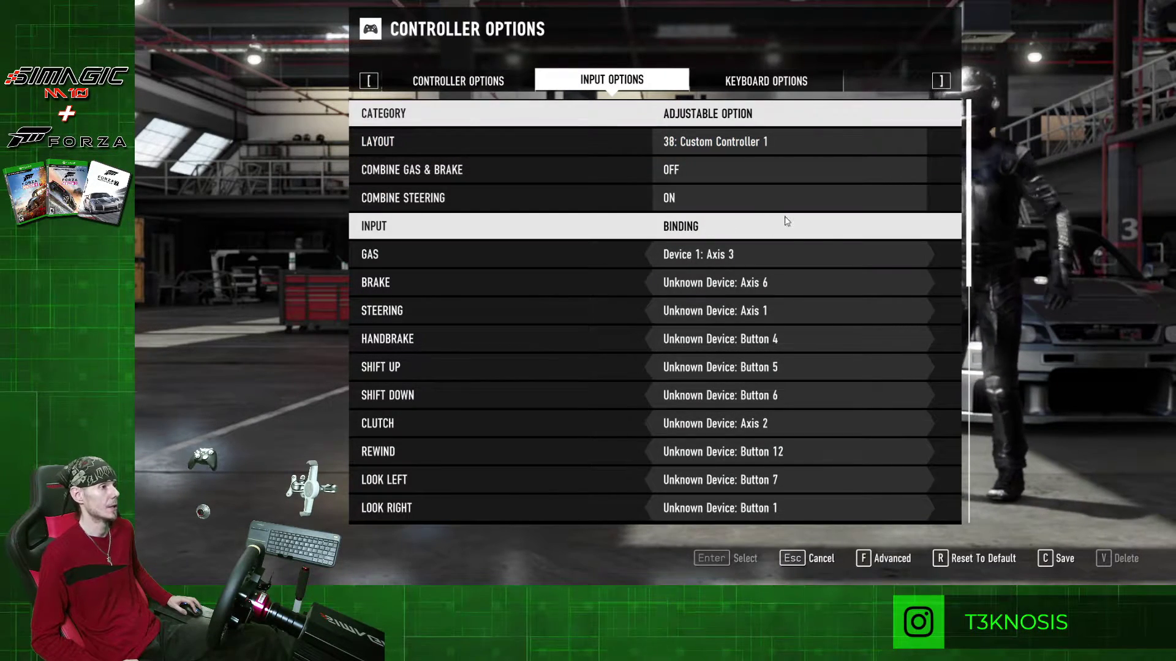
click(764, 281)
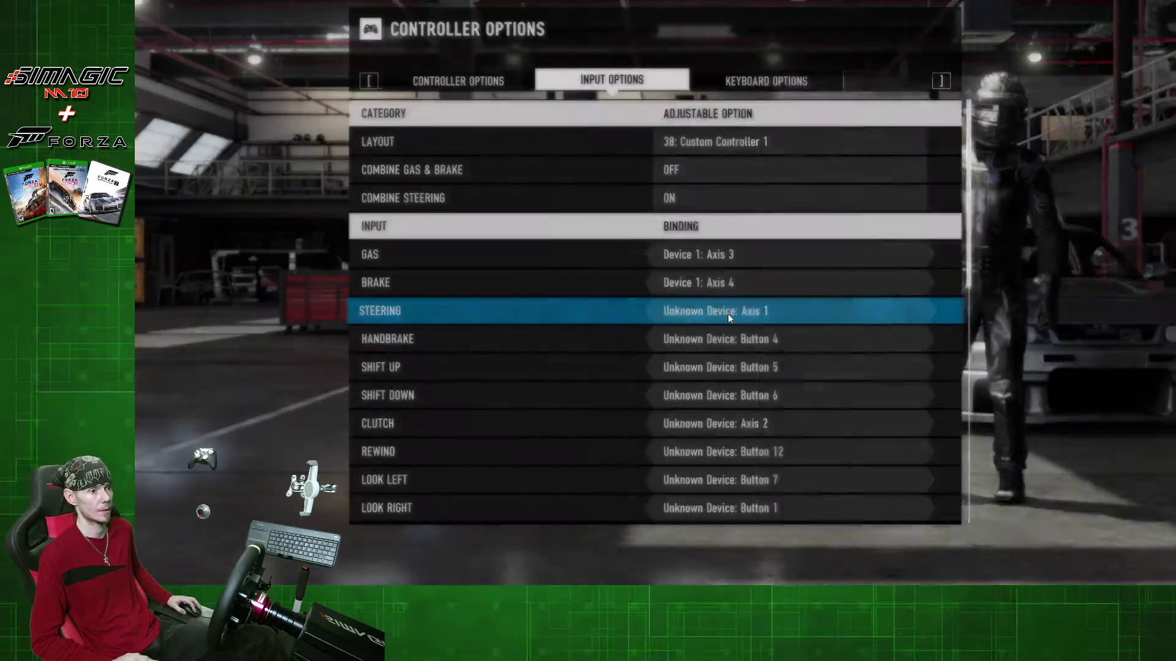
click(728, 314)
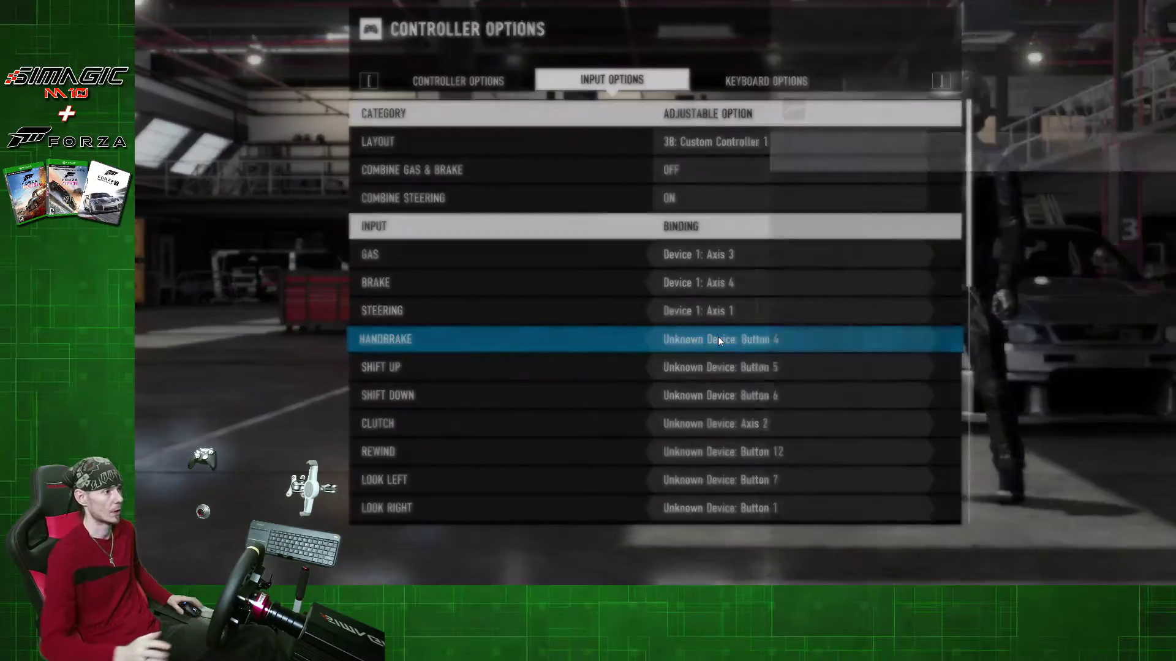
click(717, 337)
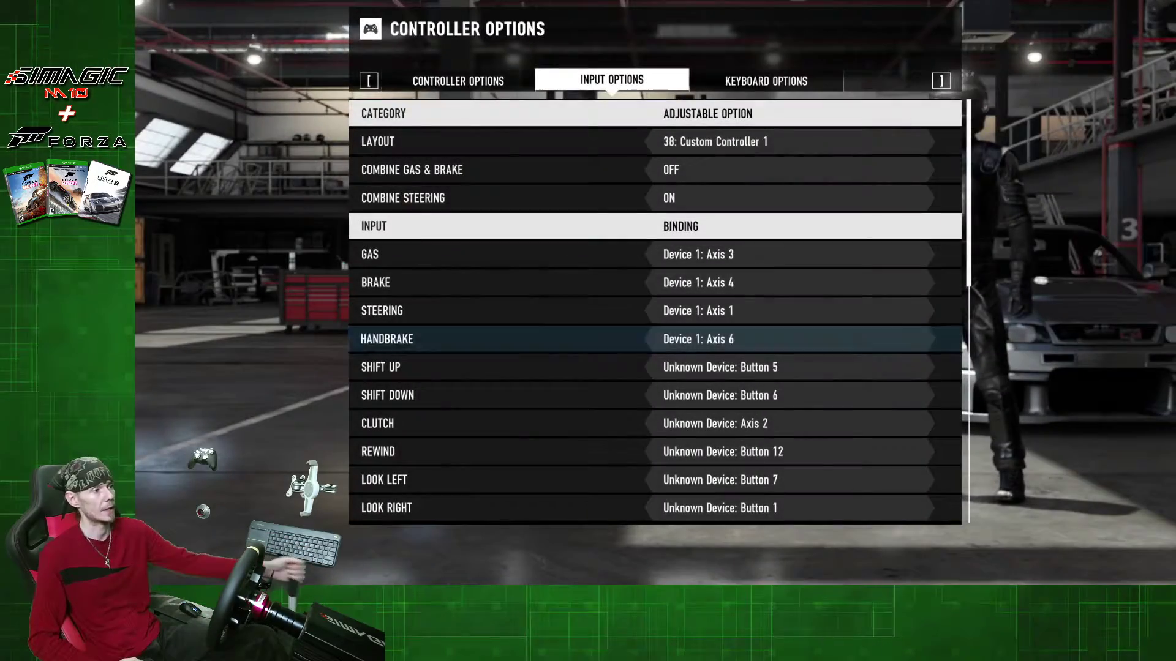
- Bind shift up to Button 18, shift down to Button 17, the clutch axis, and rewind to Button 5
click(729, 365)
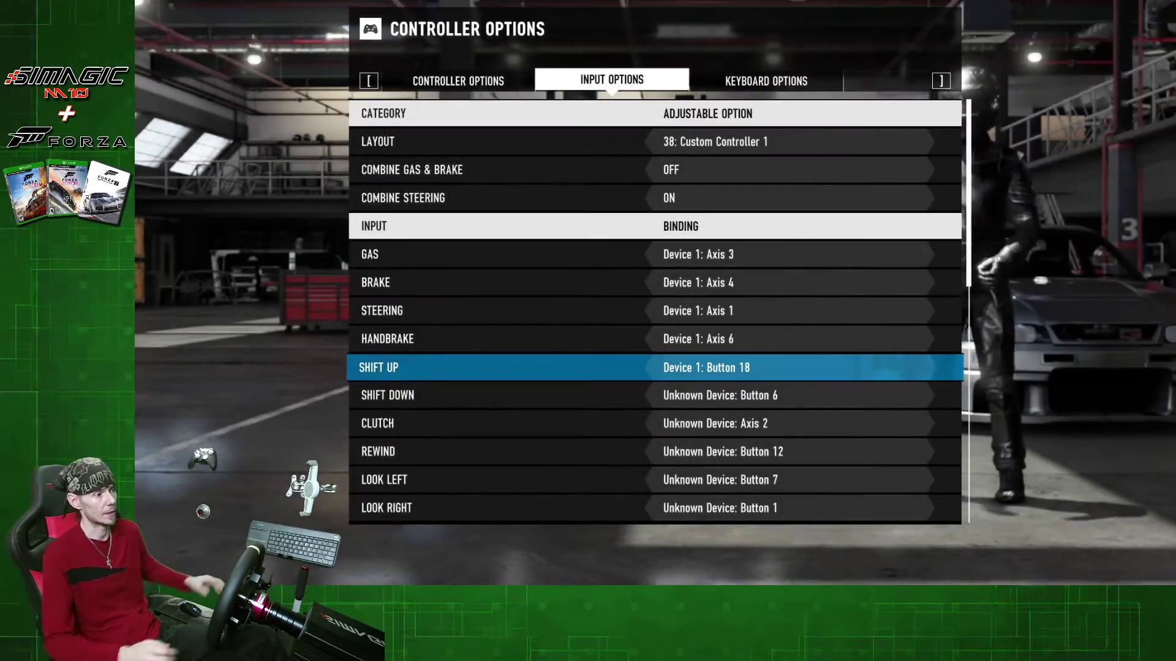
click(730, 388)
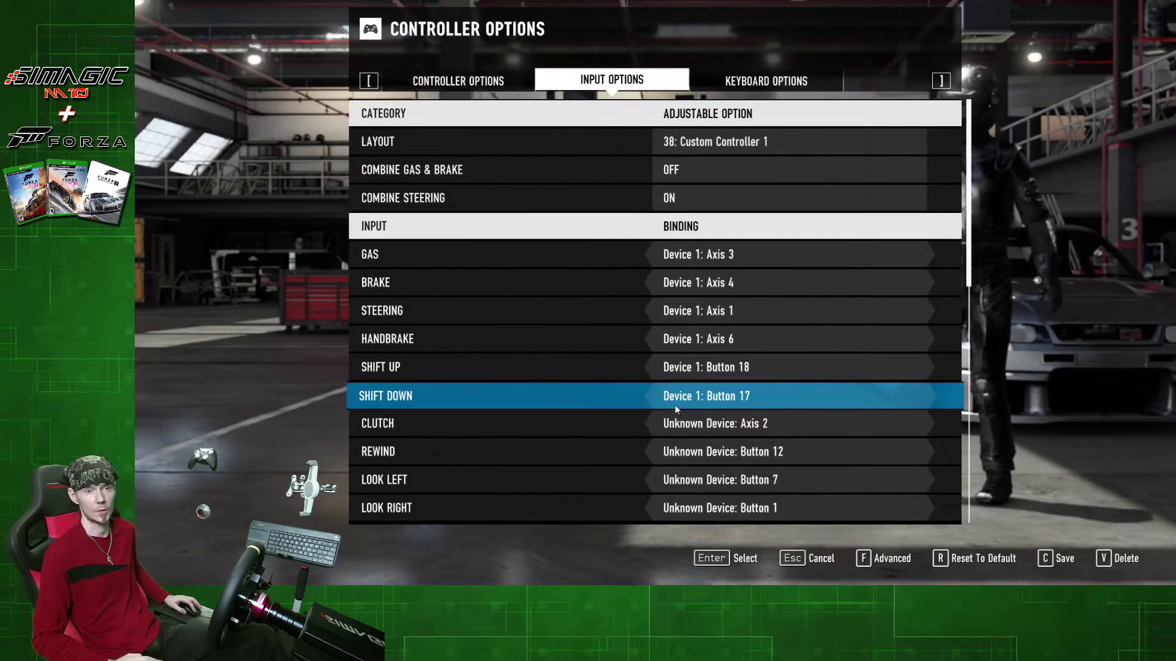
click(714, 417)
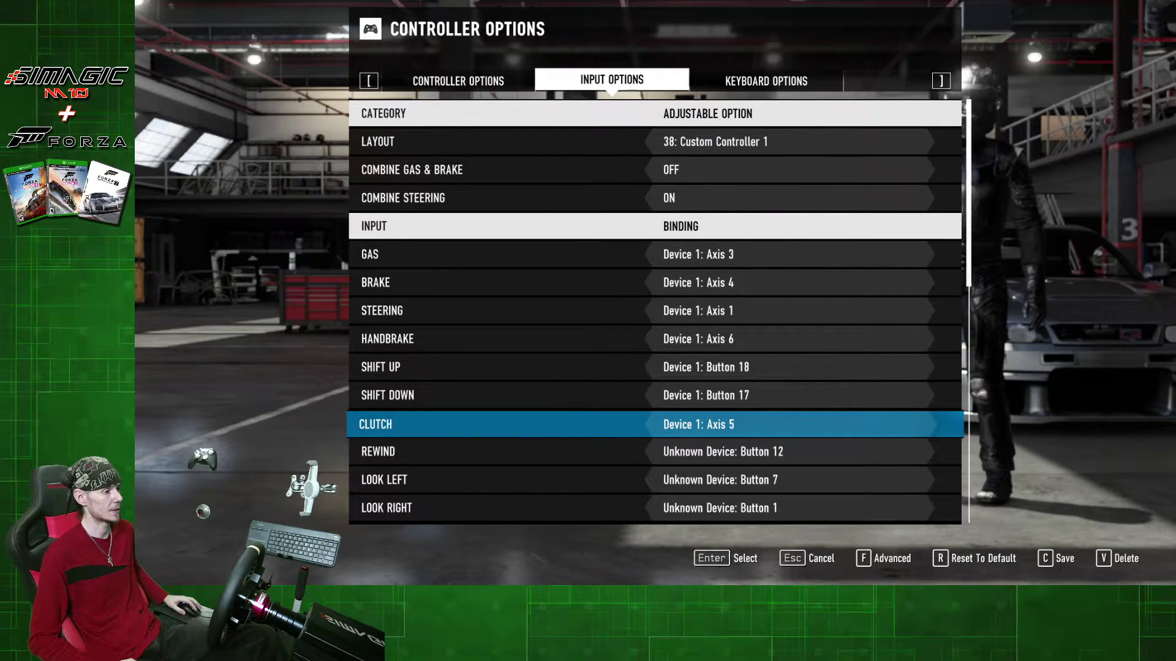
click(719, 457)
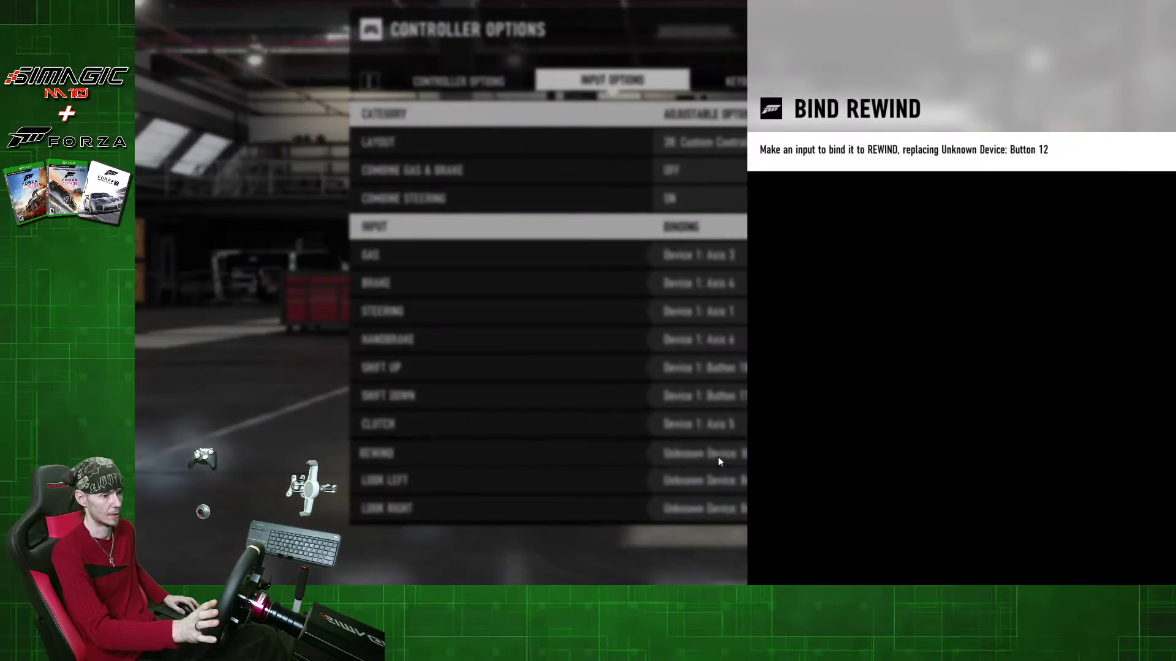
- Rebind Switch Camera, Pause and Reverse to Device 1 wheel buttons
scroll(719, 454, down, 4)
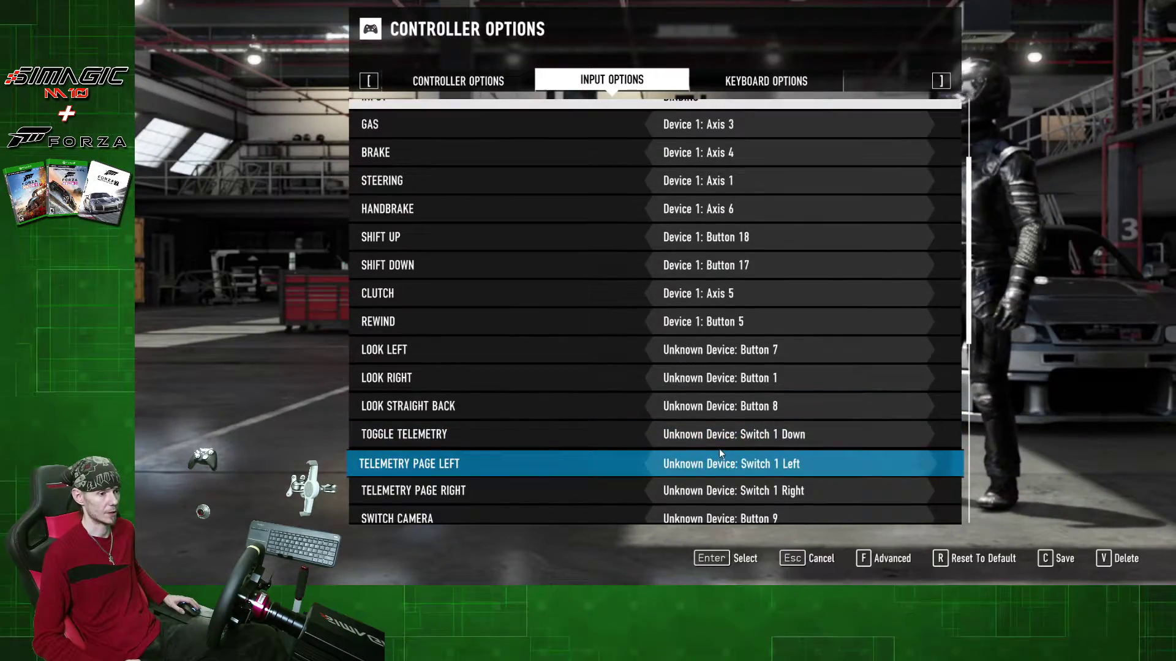
scroll(718, 456, down, 1)
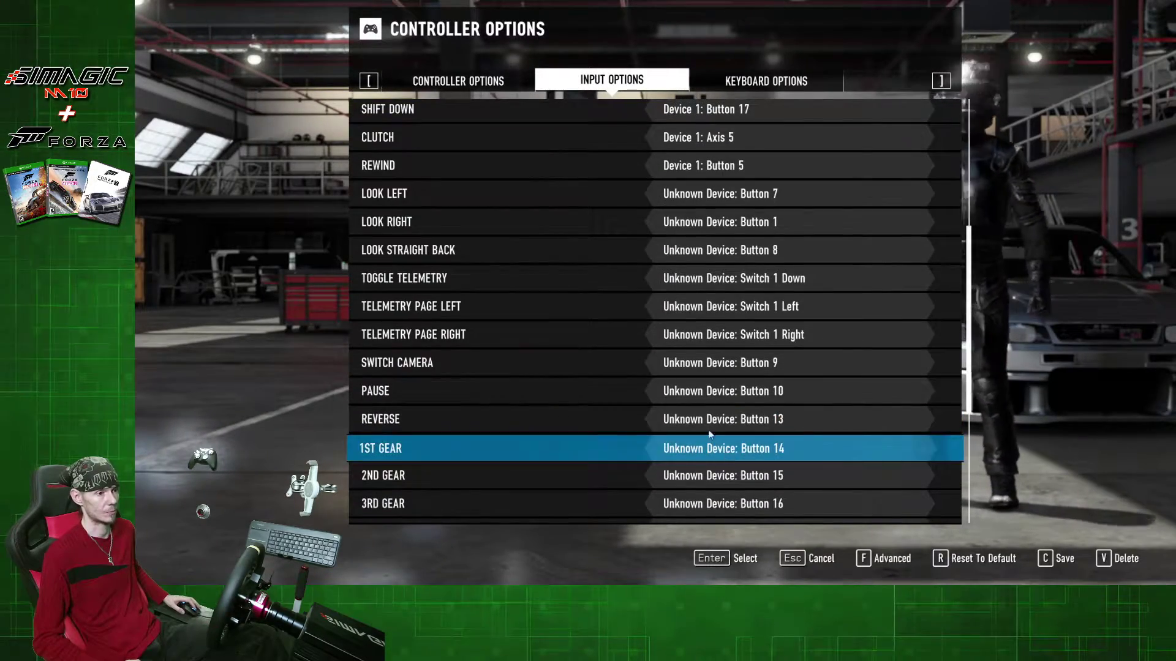
click(702, 364)
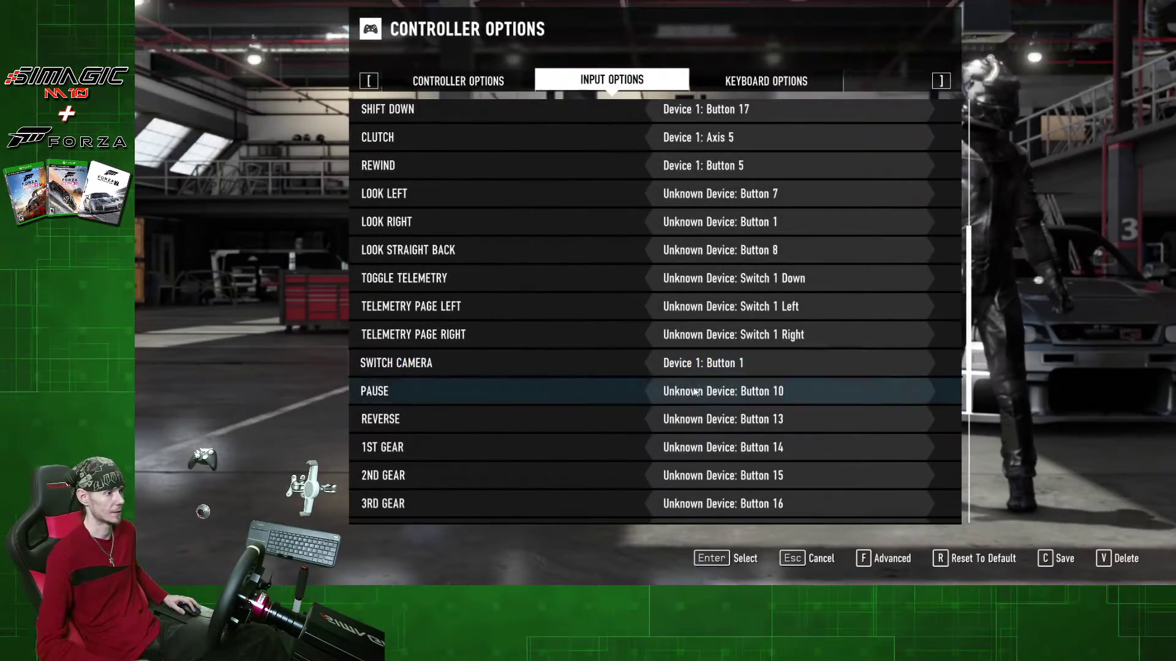
click(693, 388)
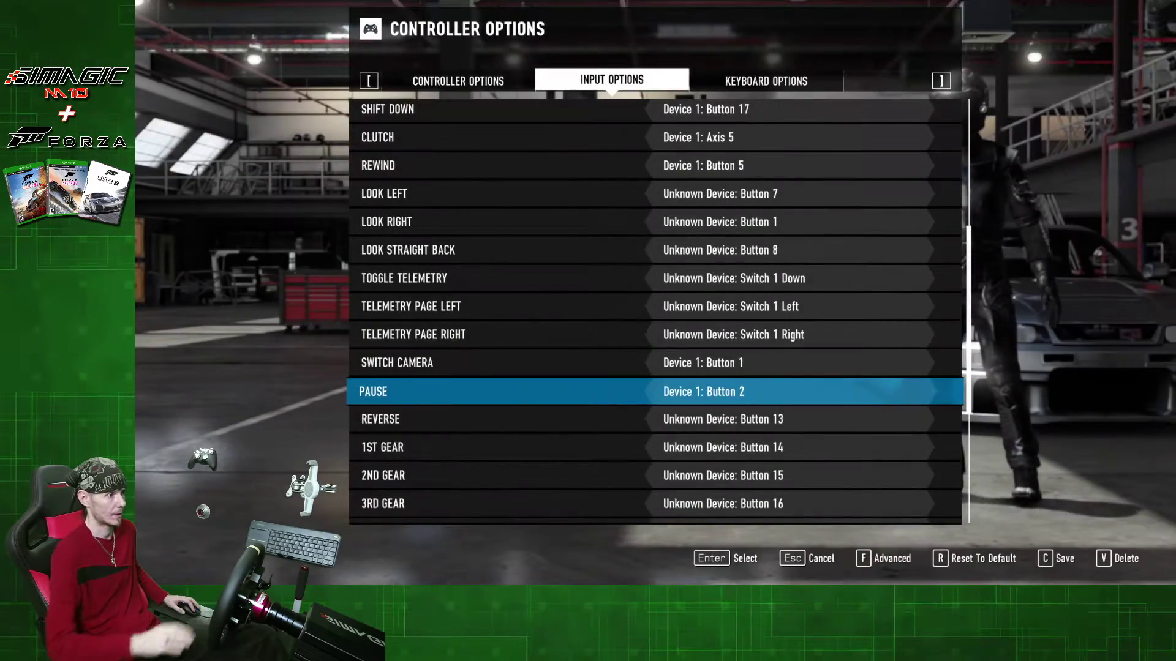
click(694, 421)
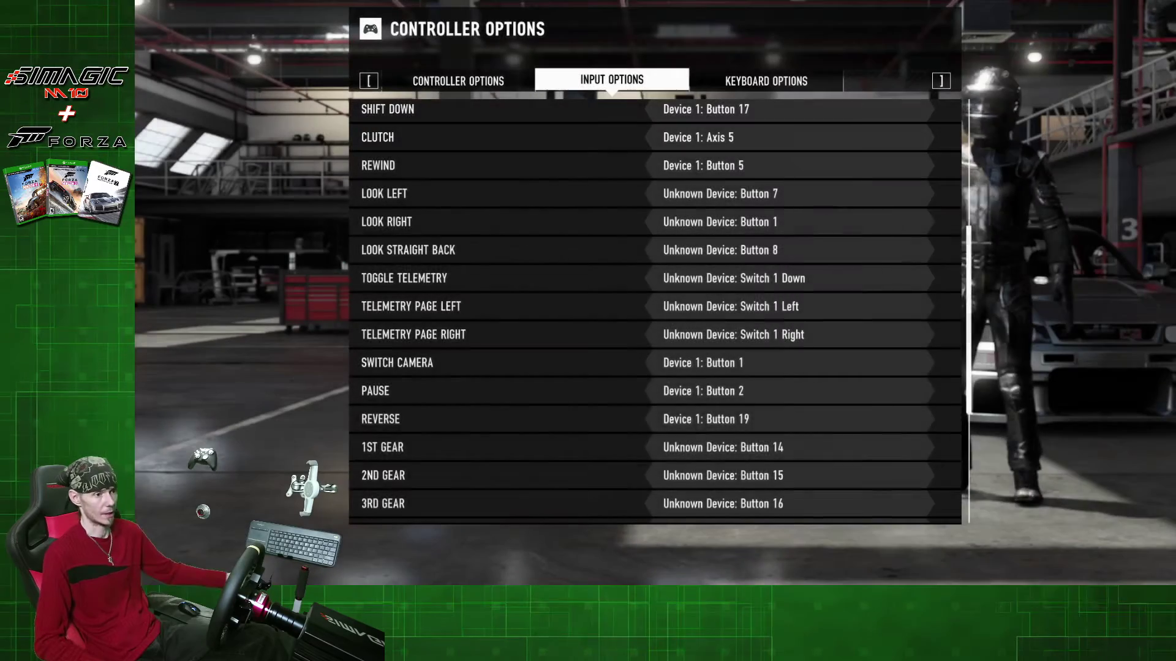
- Bind 1st, 2nd and 3rd gear to Device 1 Buttons 20–22 on the shifter
click(730, 449)
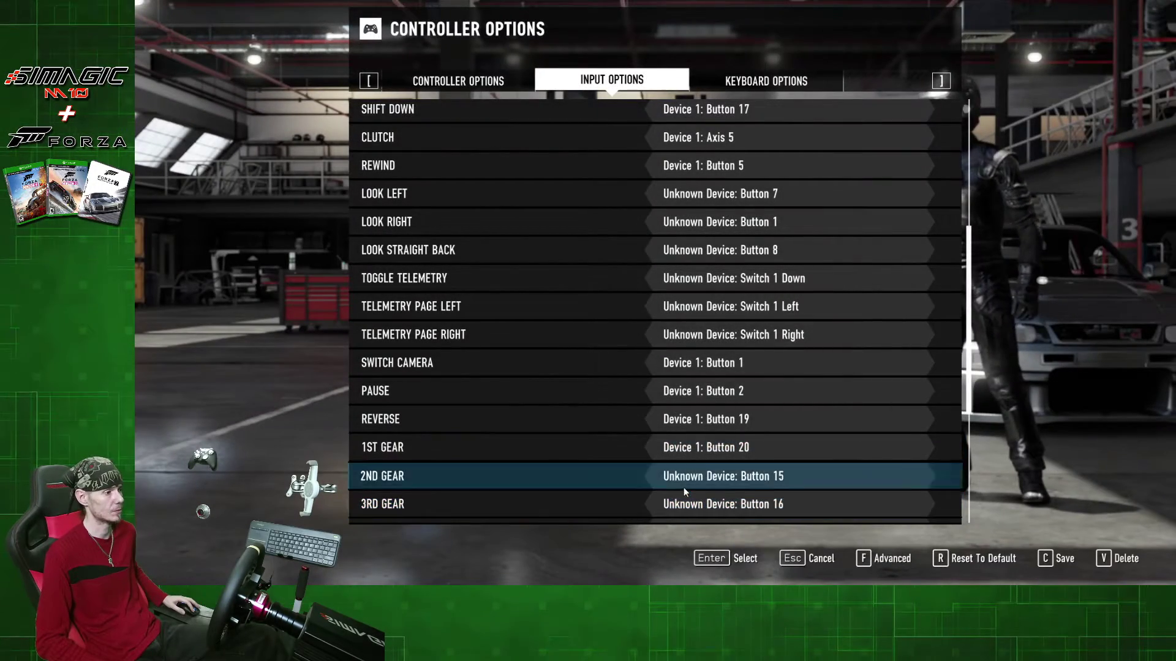
click(713, 474)
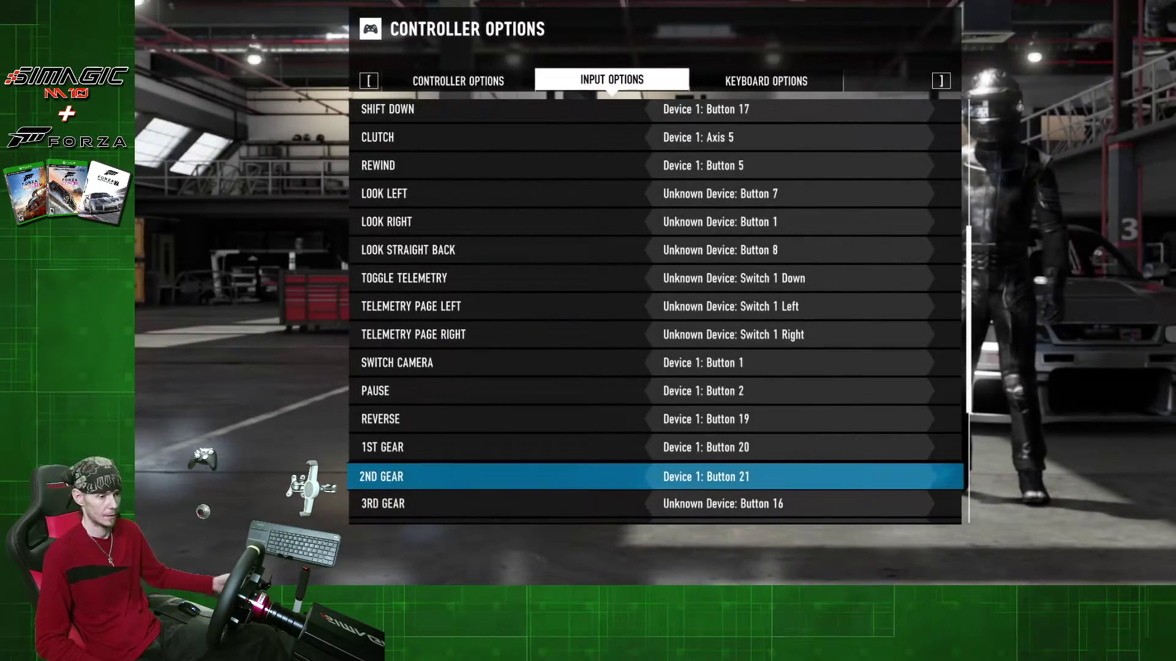
scroll(730, 465, down, 2)
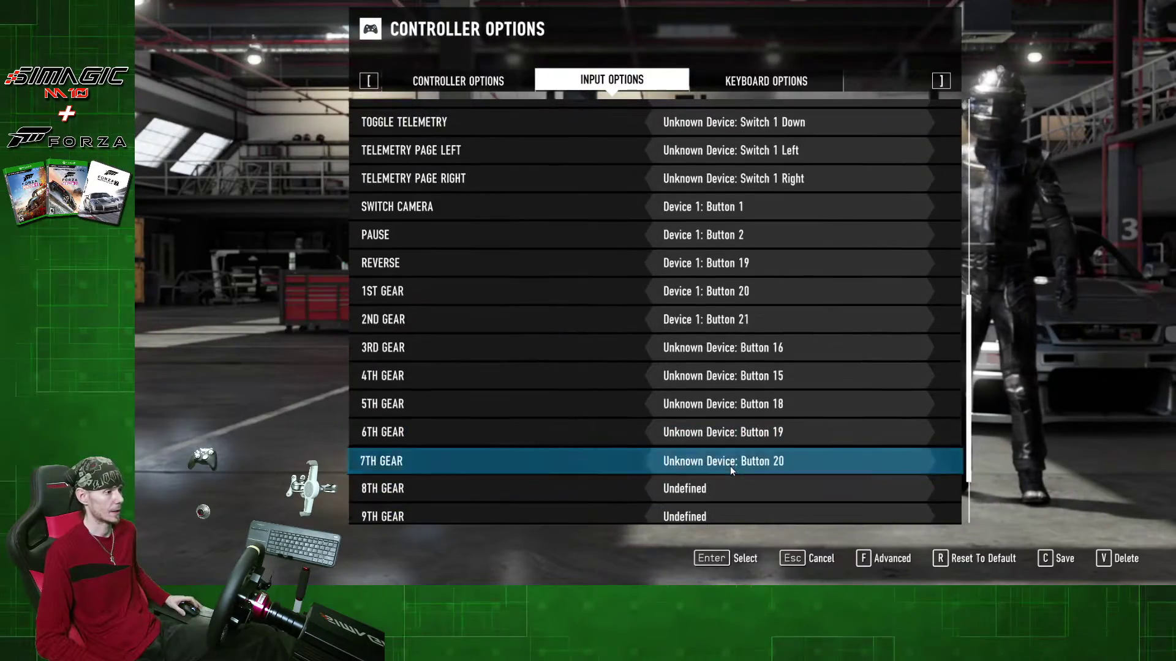
click(726, 350)
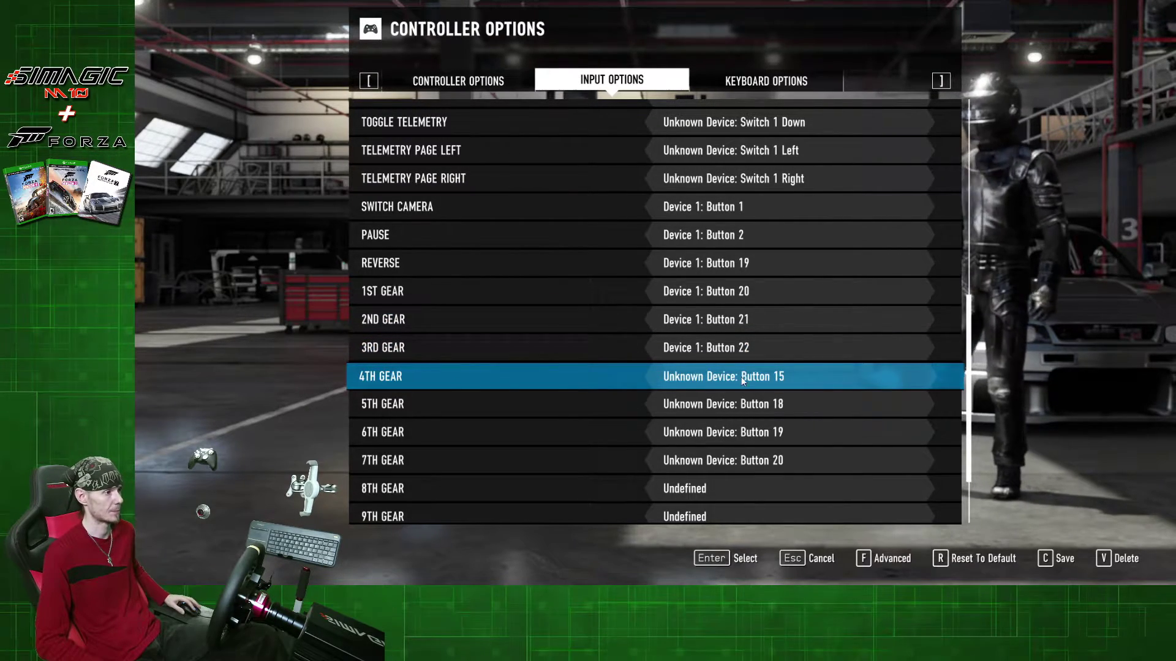
- Bind 4th through 7th gear to Device 1 Buttons 23–26, then return to the list's top
click(779, 378)
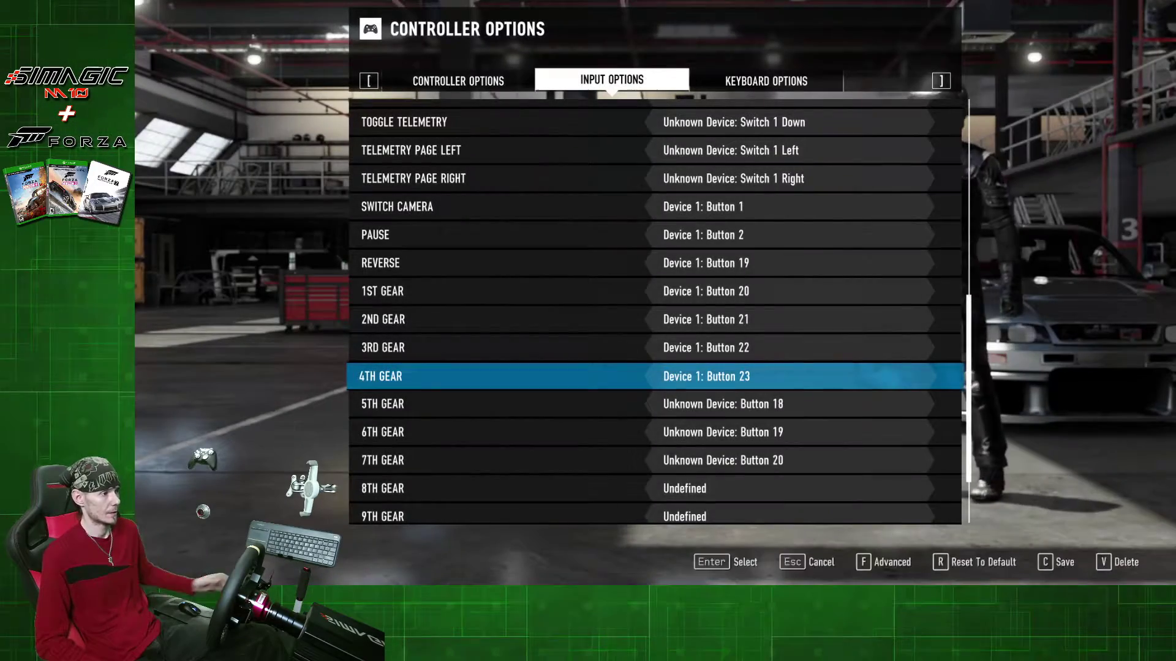
click(751, 401)
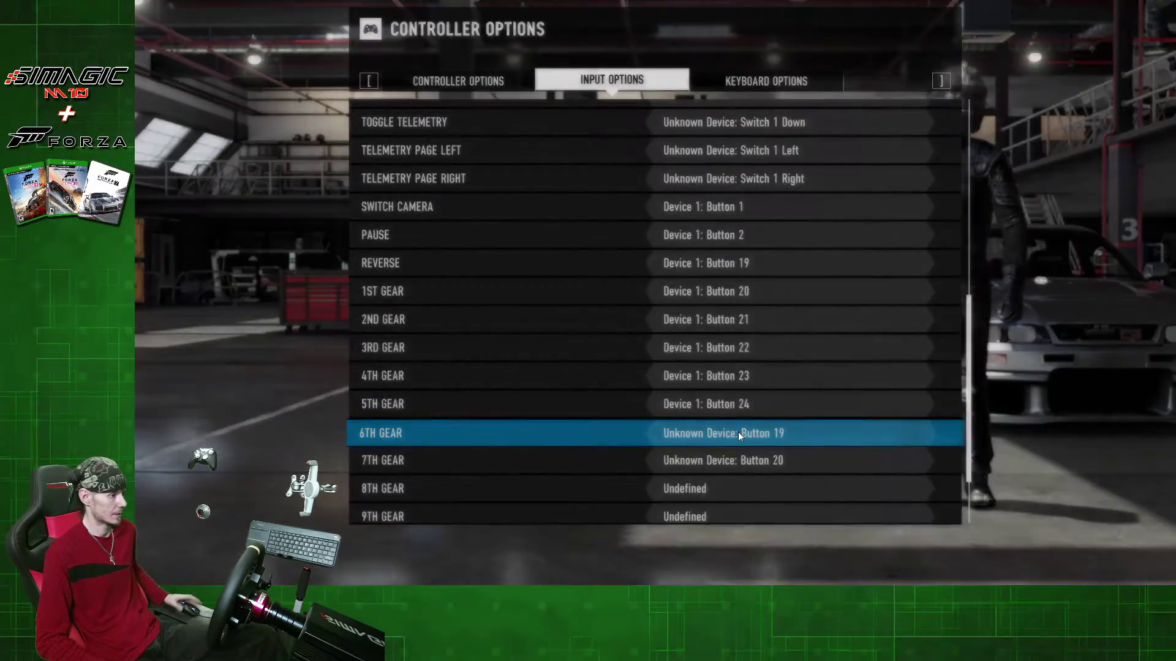
click(738, 433)
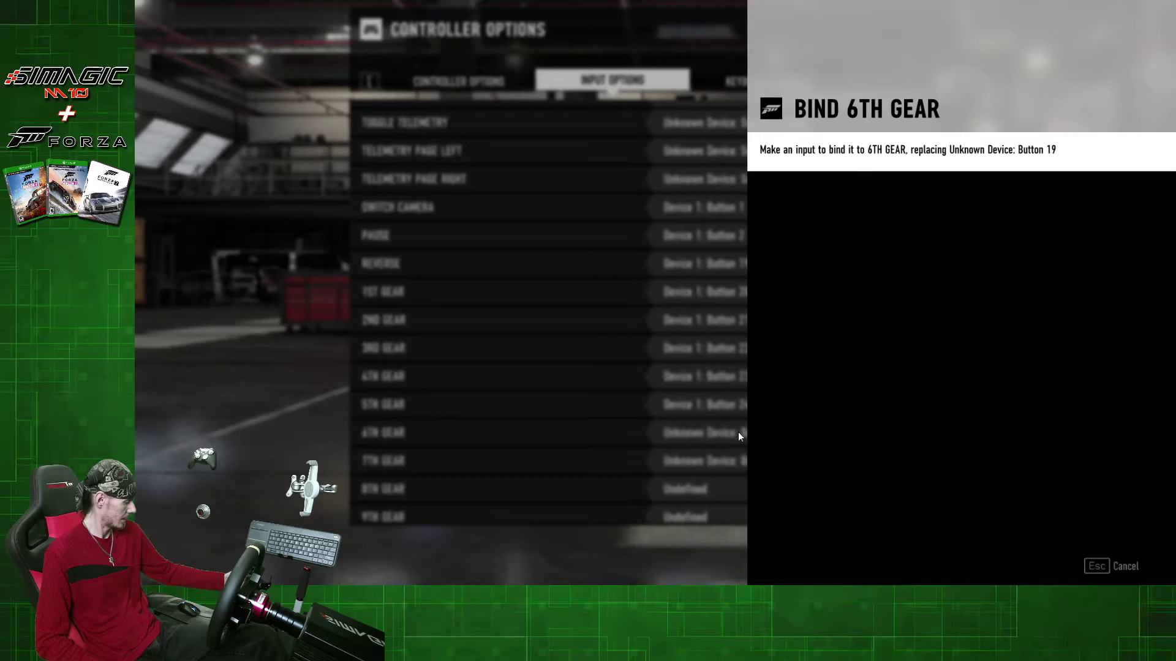
click(737, 459)
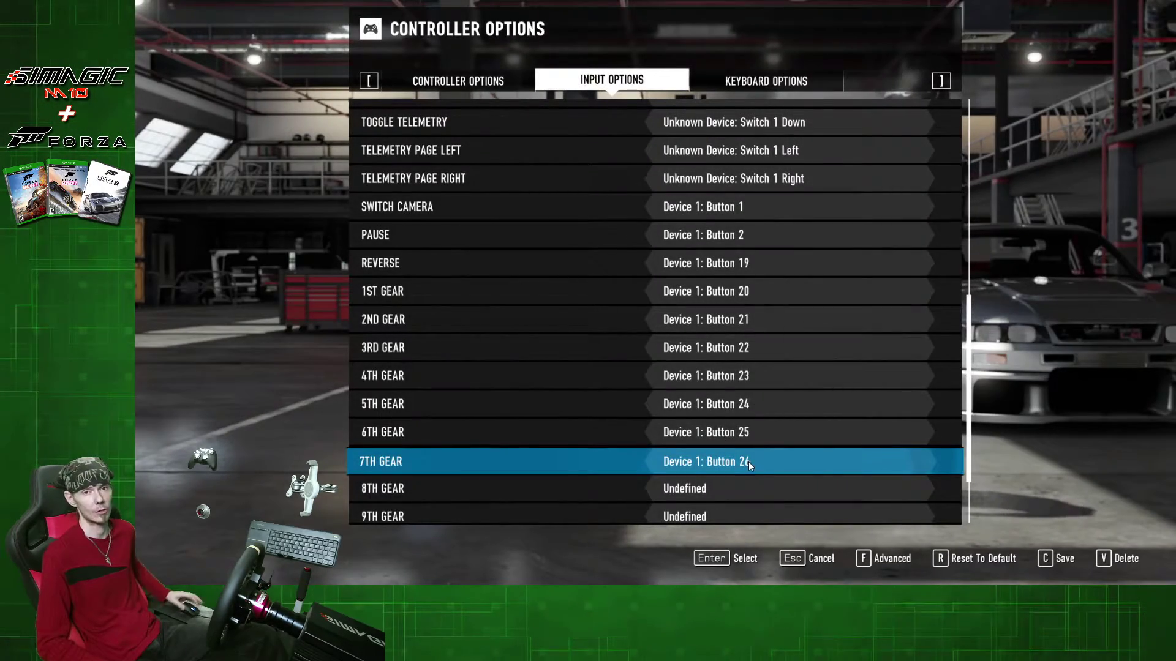
scroll(710, 391, down, 3)
scroll(716, 387, up, 5)
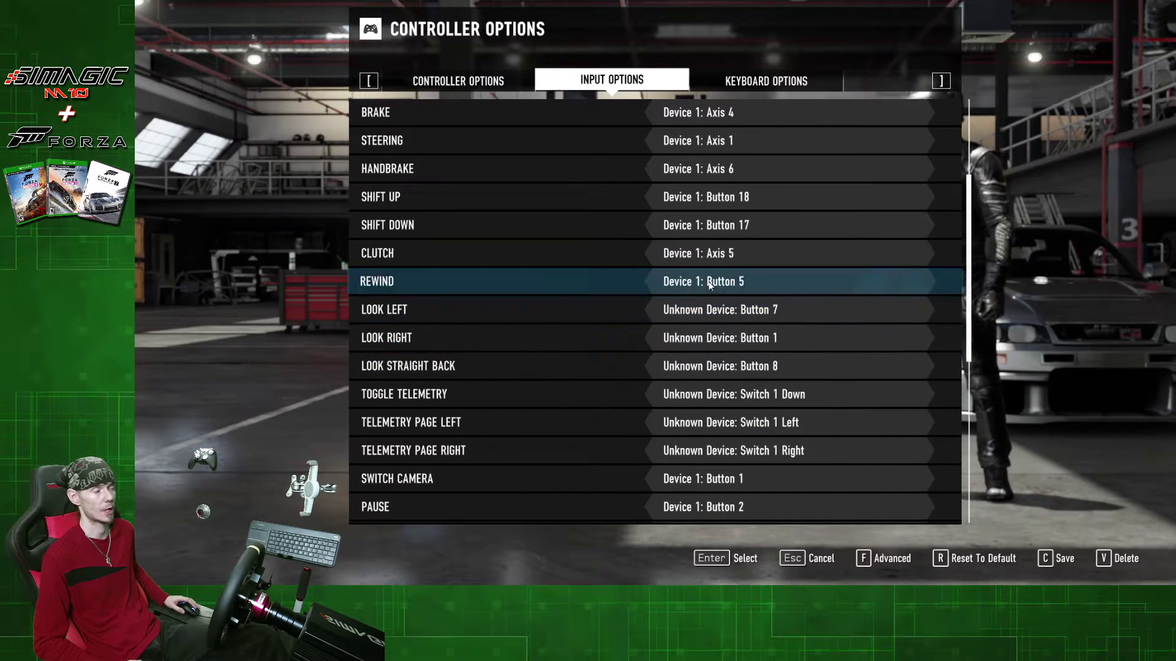
scroll(727, 256, up, 2)
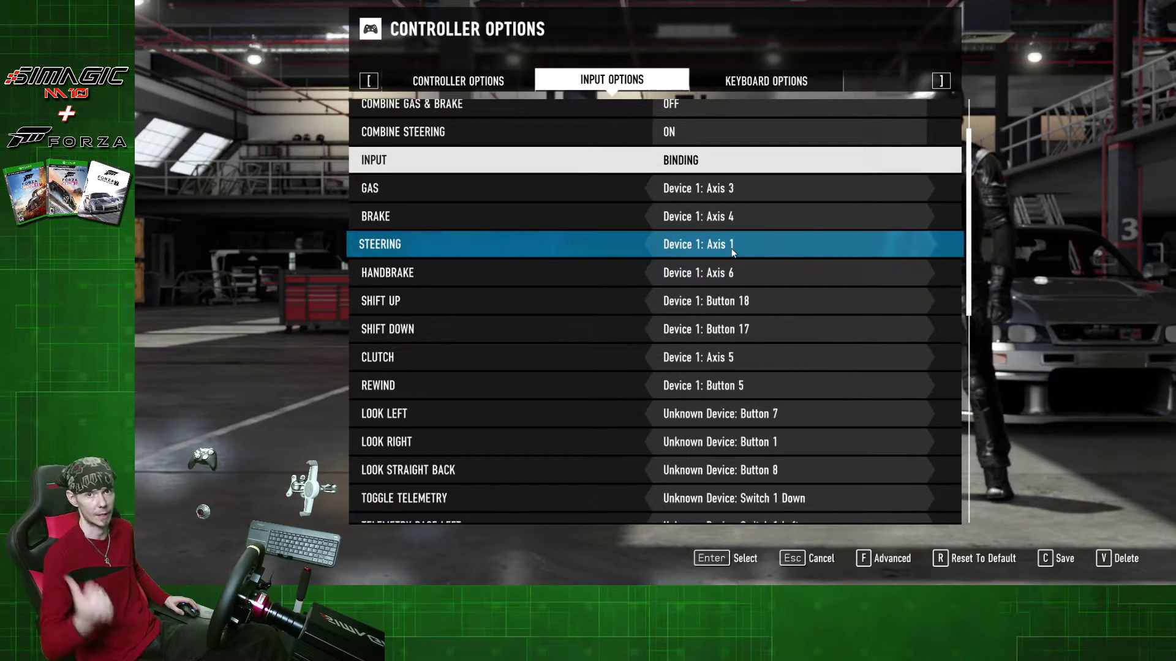
scroll(772, 359, up, 1)
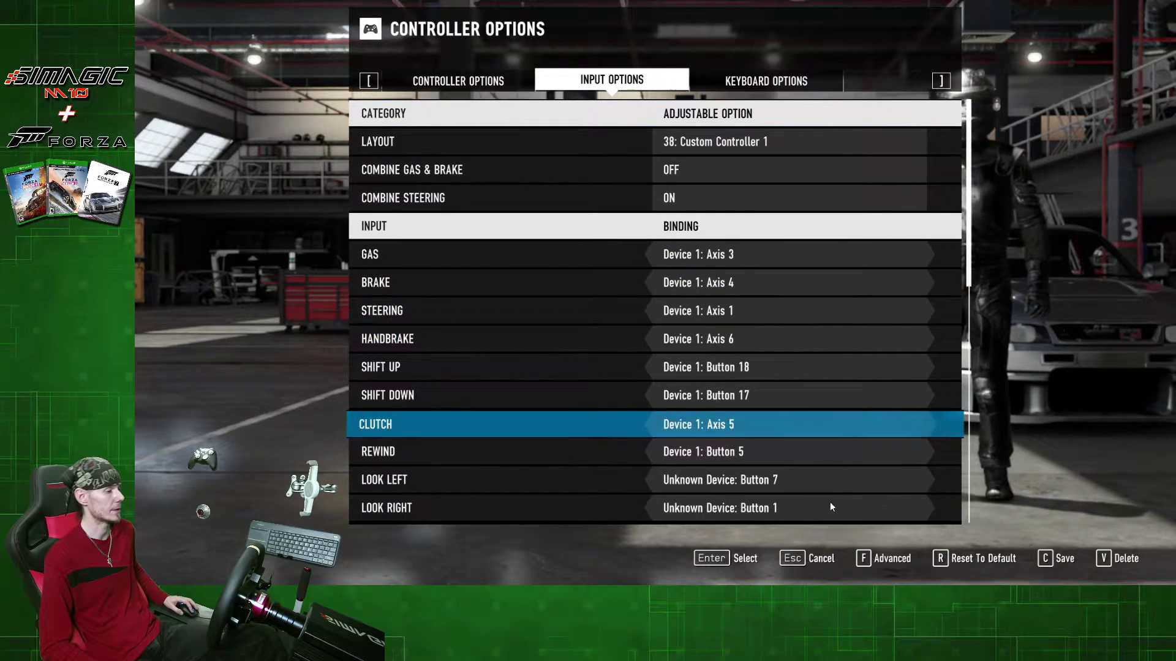
- In Advanced Controller Options, set steering and acceleration deadzones to 0 inside and 100 outside
click(892, 560)
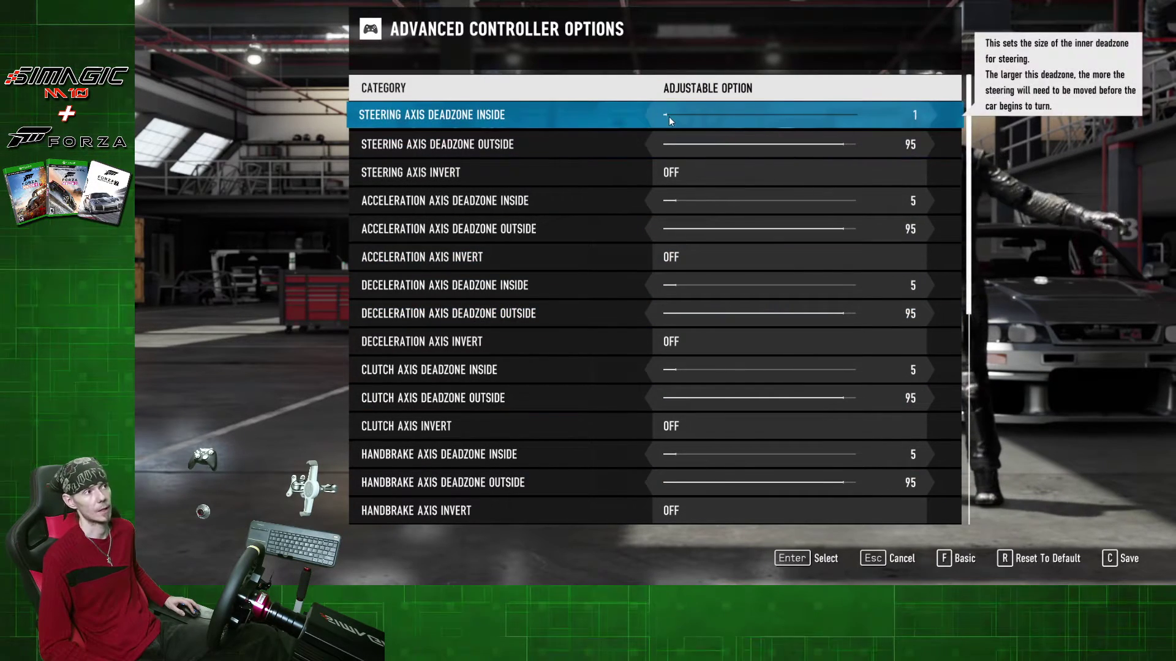
drag(667, 115, 653, 112)
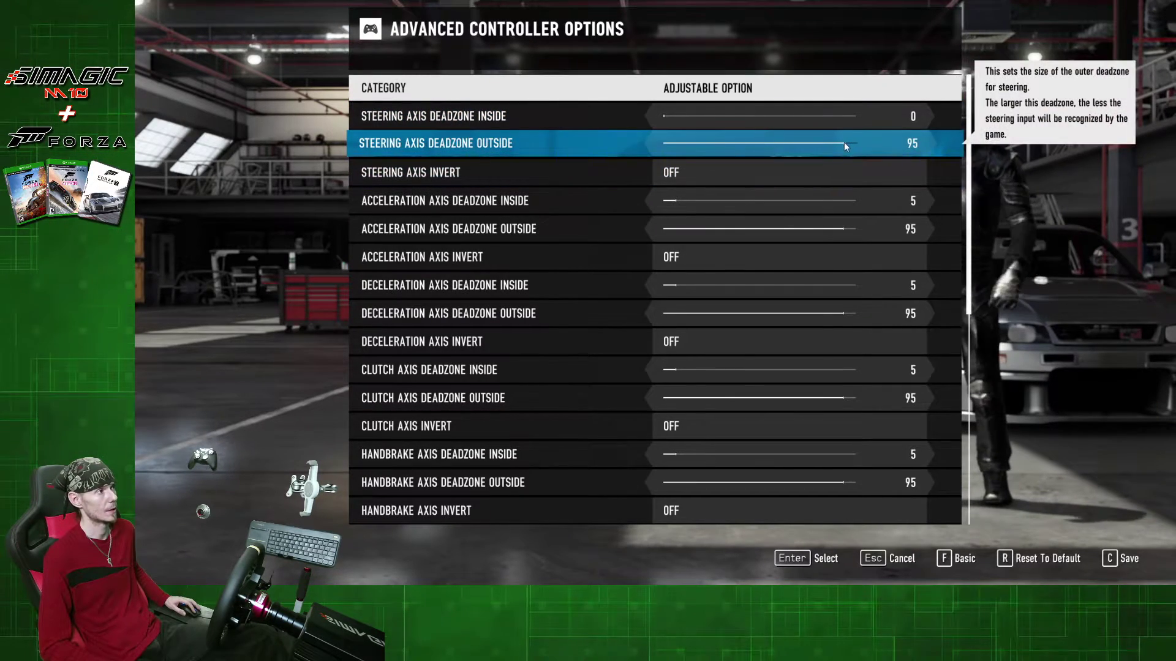
drag(843, 142, 884, 151)
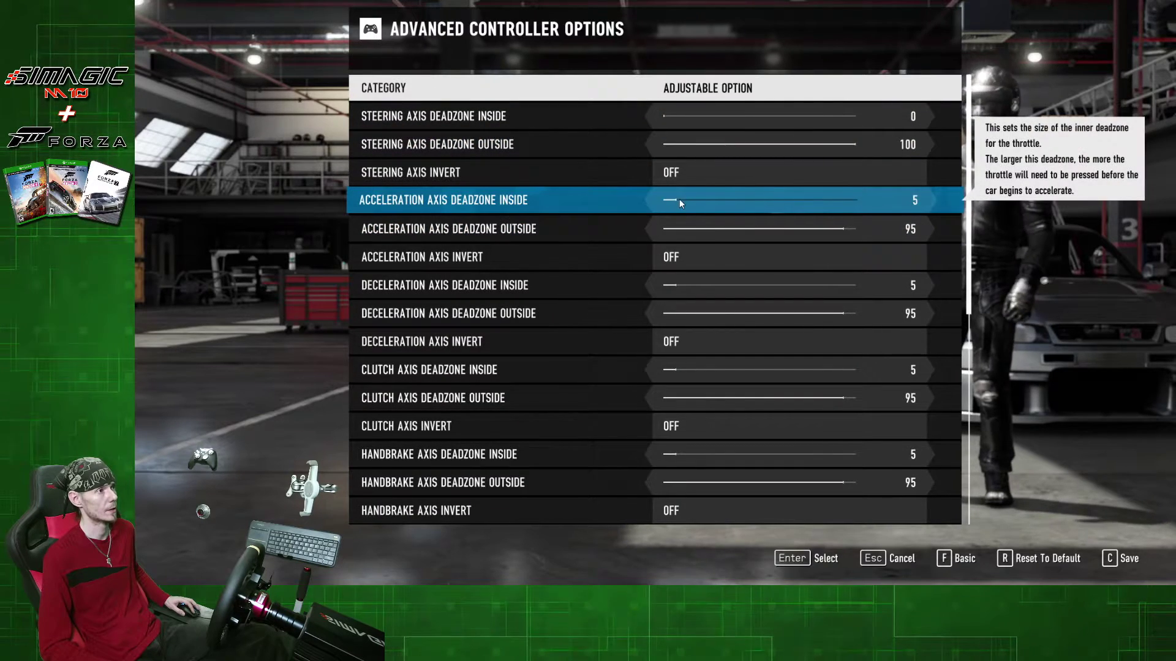
drag(678, 200, 609, 212)
drag(844, 227, 866, 244)
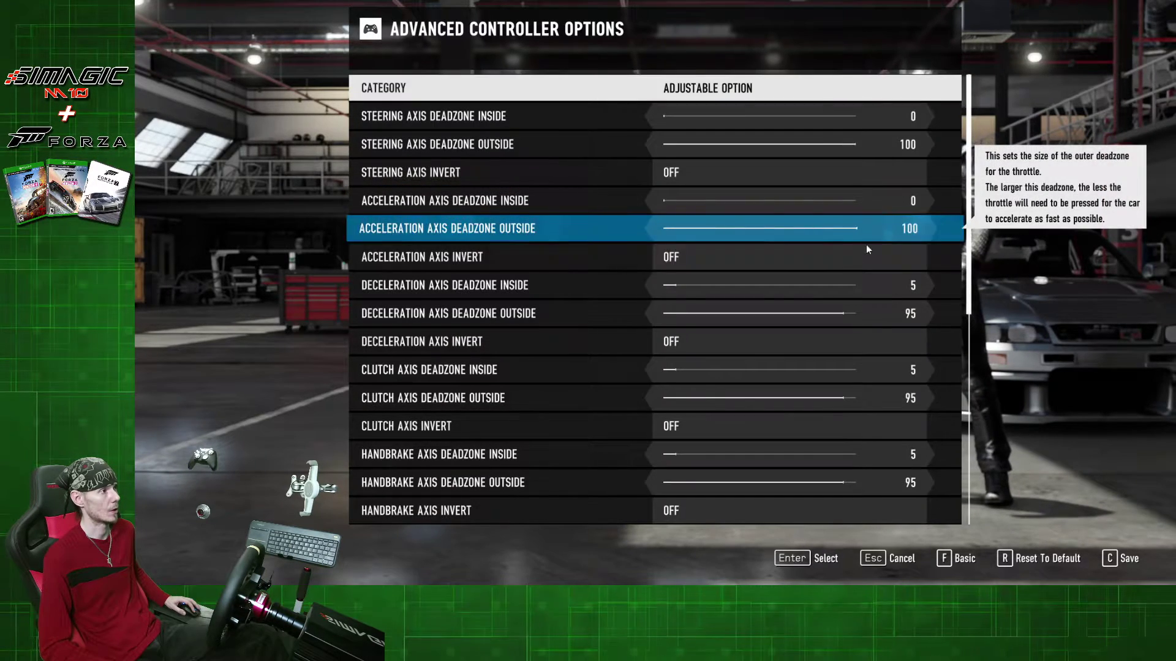
- Set deceleration, clutch and handbrake deadzones to 0 inside and 100 outside
drag(676, 284, 643, 287)
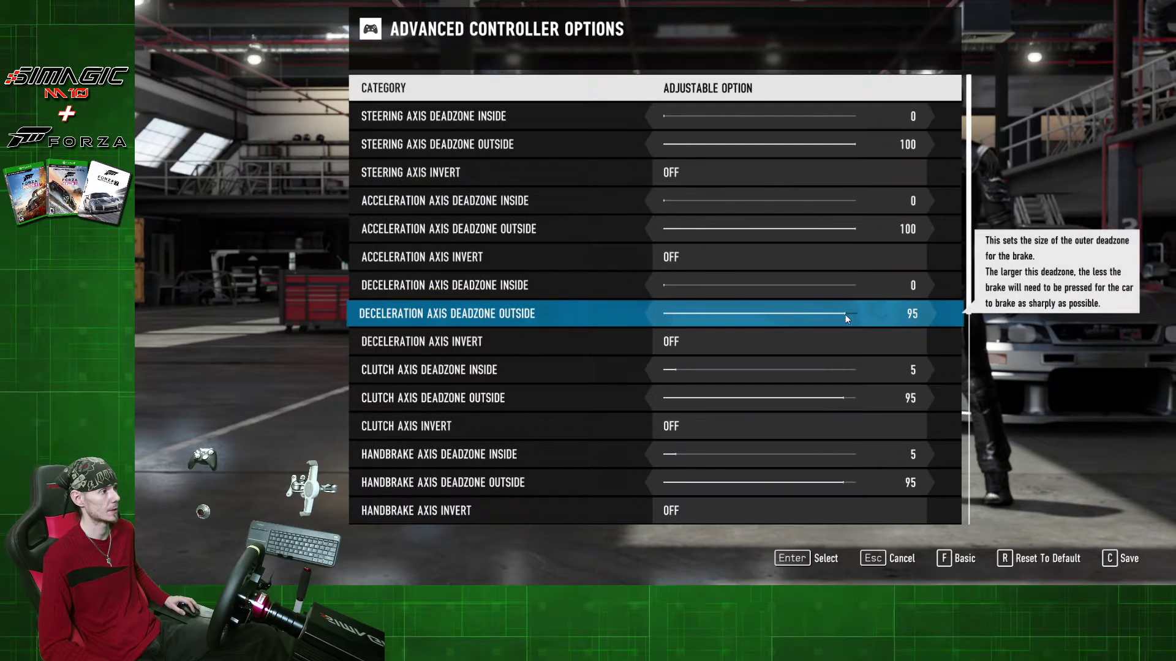
drag(846, 311, 864, 314)
drag(673, 370, 636, 369)
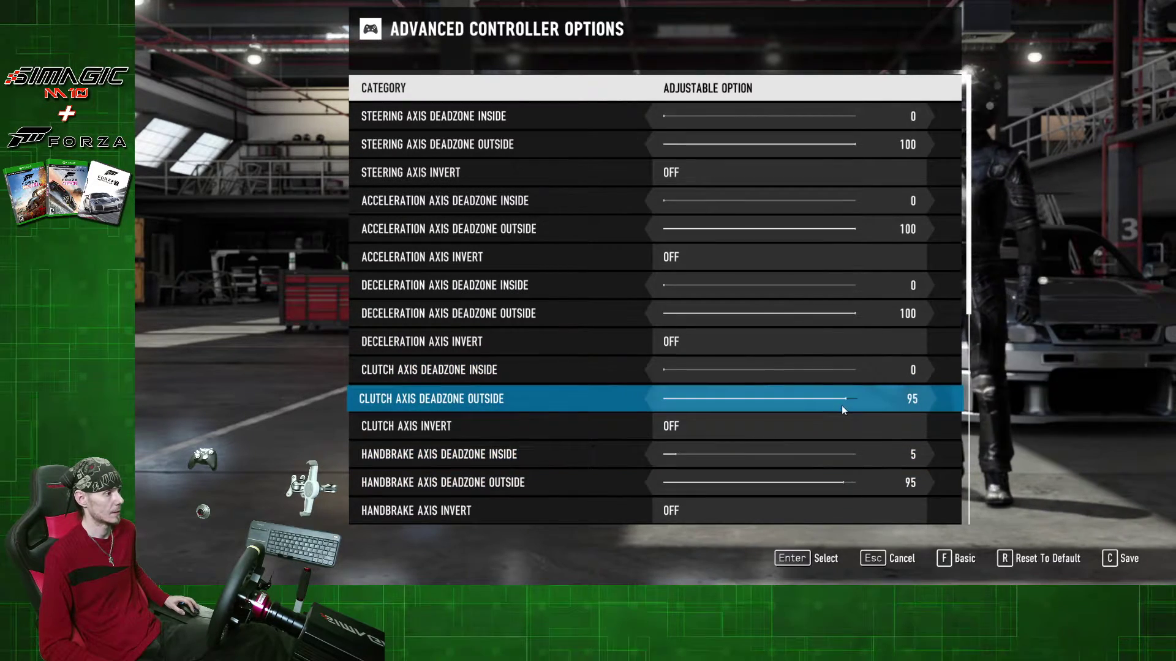
mouse_move(866, 401)
mouse_down()
mouse_move(844, 395)
mouse_move(855, 397)
mouse_up()
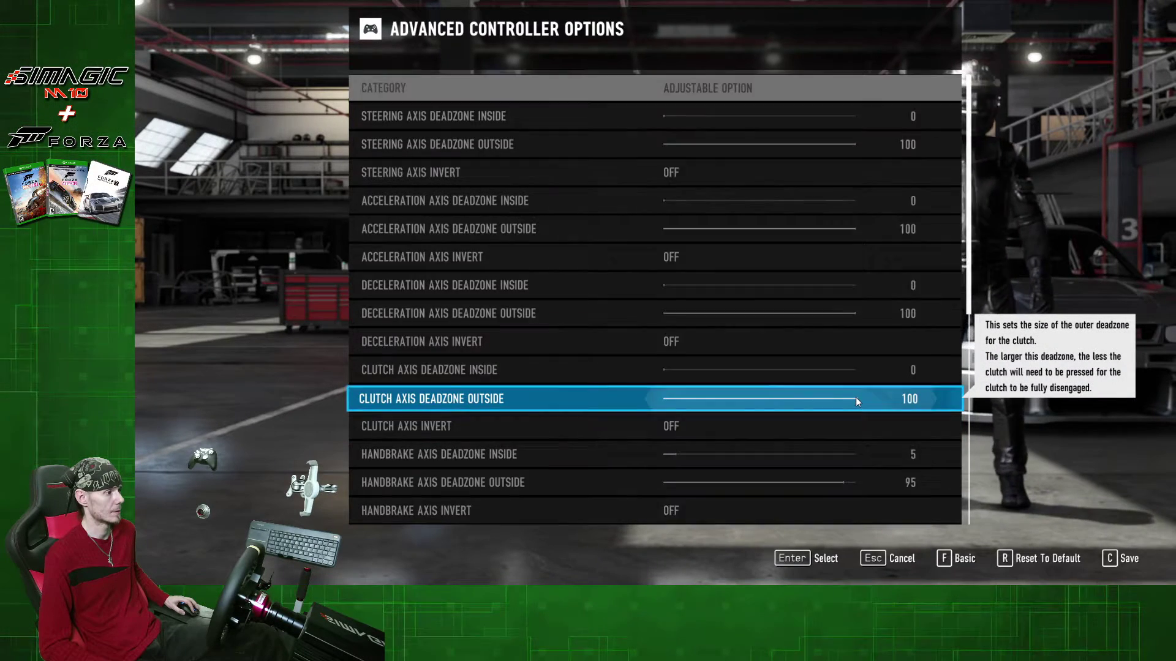
click(663, 454)
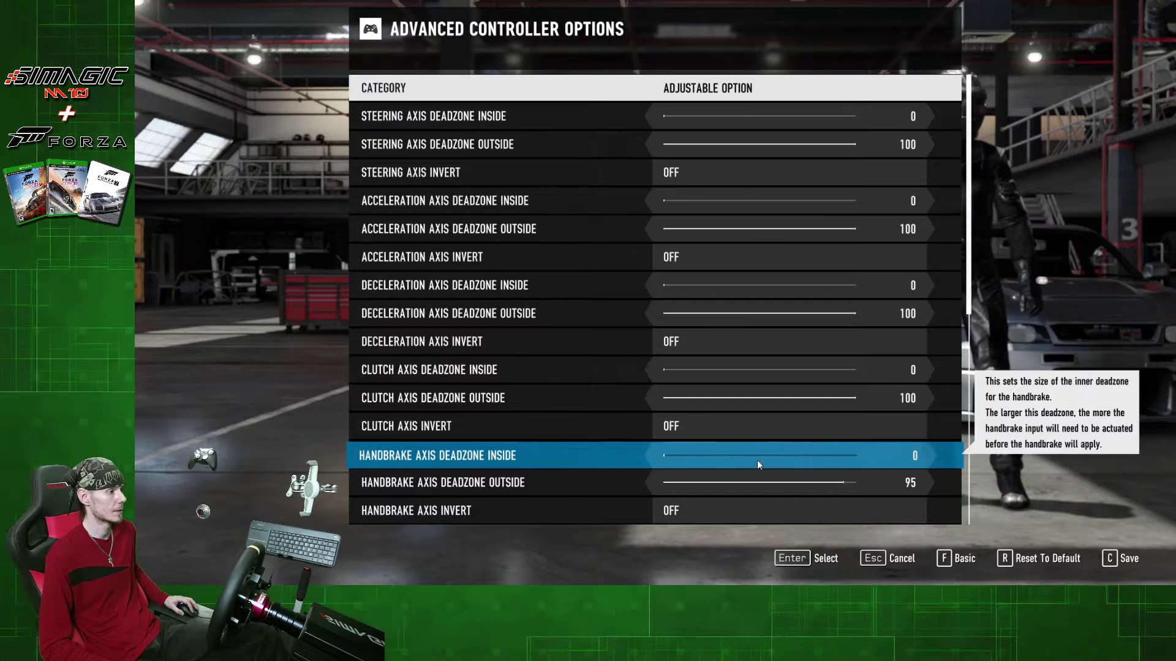
click(854, 483)
- Review force feedback: Vibration 10, Force Feedback 65, Aligning Torque 105, Center Spring 20, Linearity 50
scroll(869, 442, down, 5)
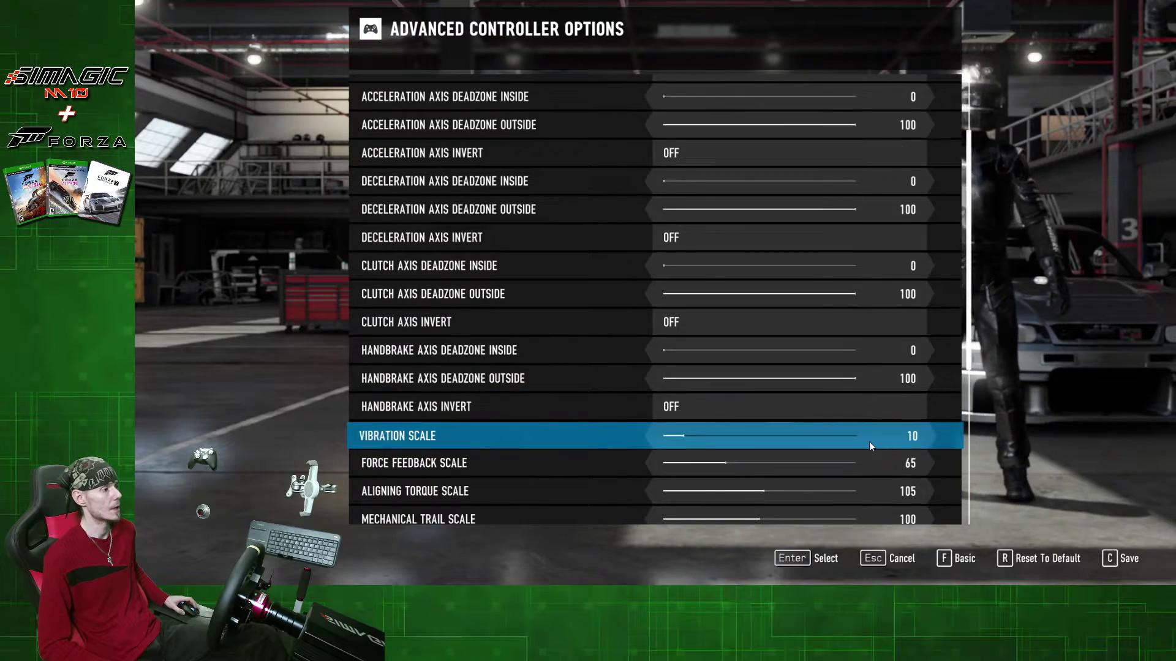
scroll(857, 442, down, 4)
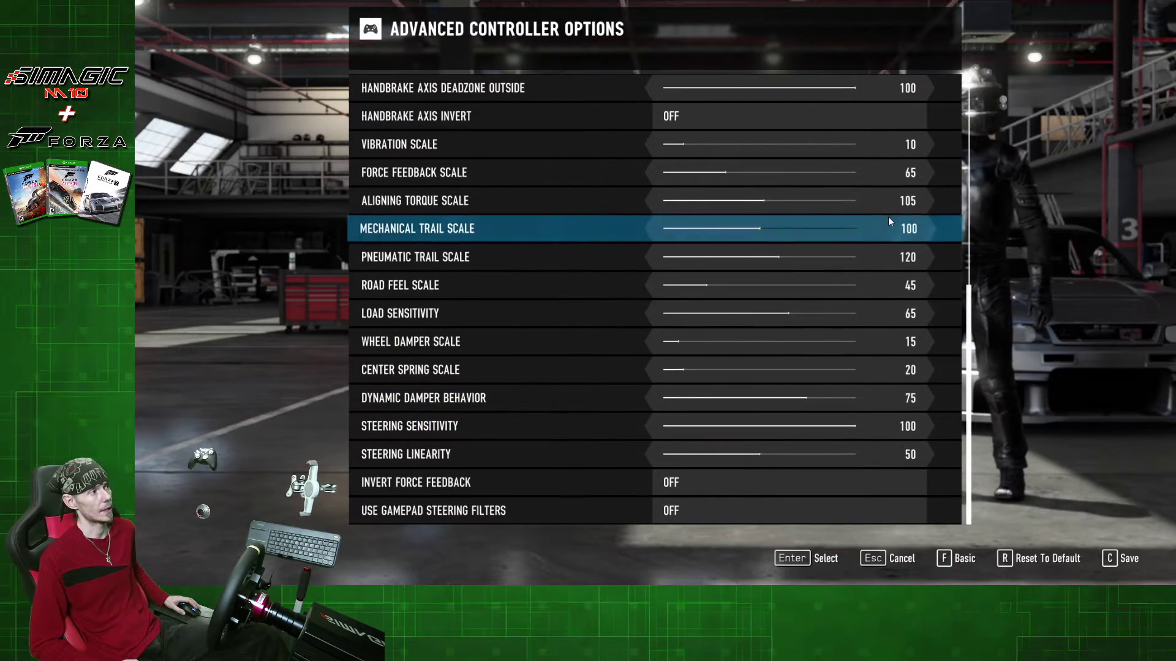
mouse_move(887, 218)
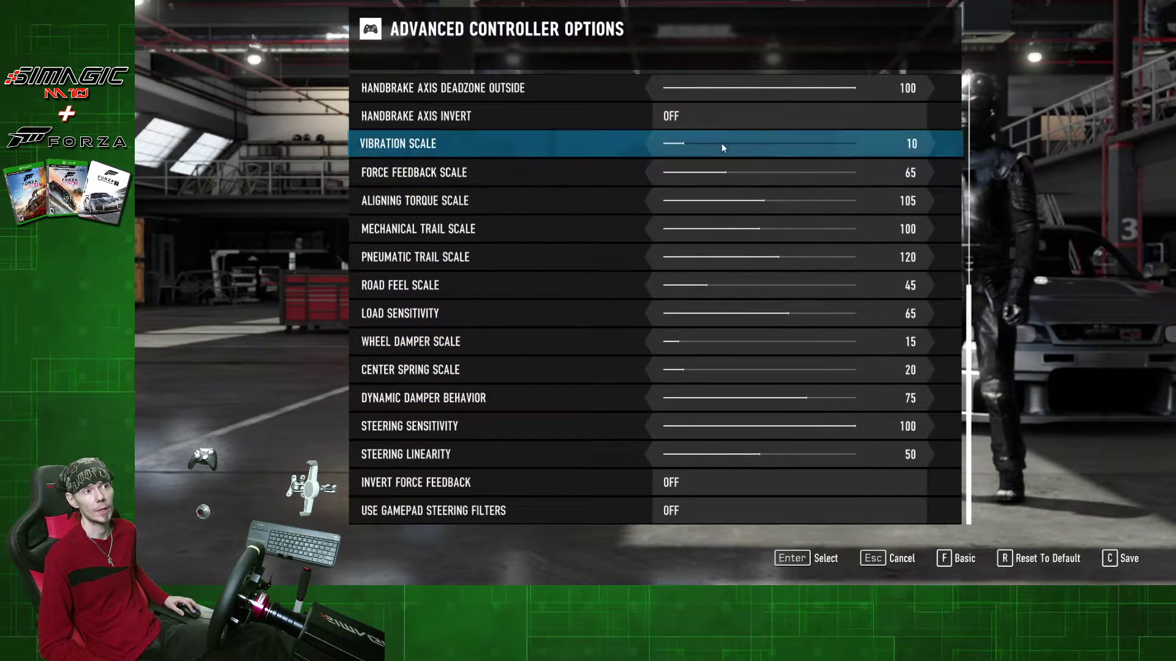
- Save the advanced controller settings, return to the hub, and open Single Player Free Play
click(1129, 559)
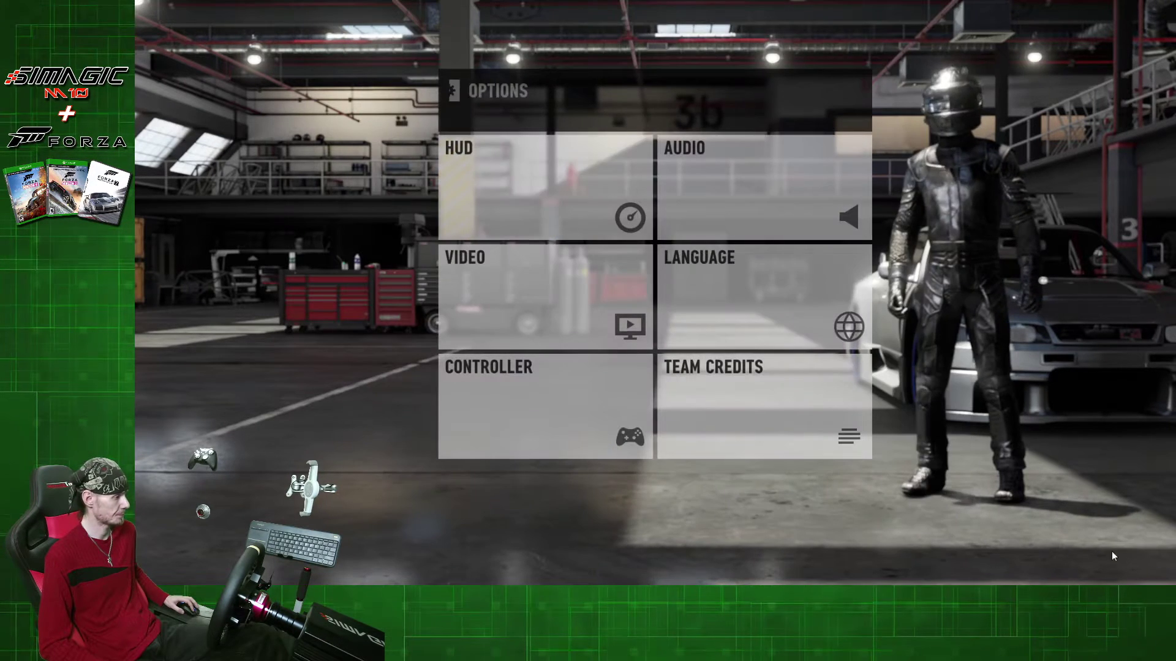
click(1119, 559)
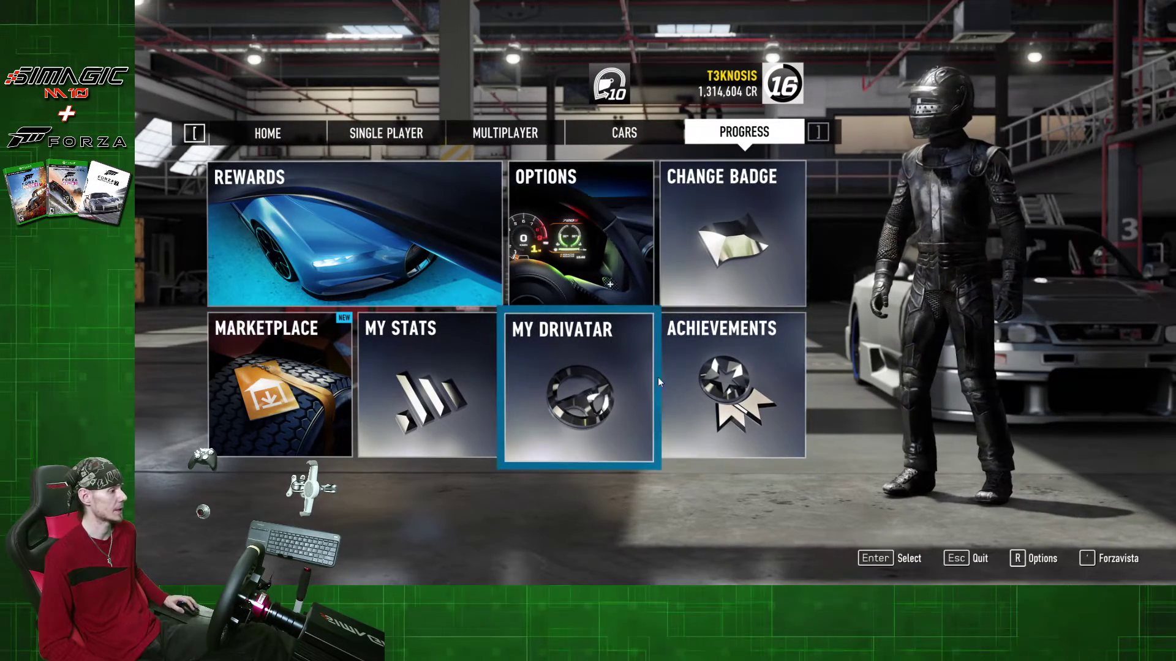
click(389, 137)
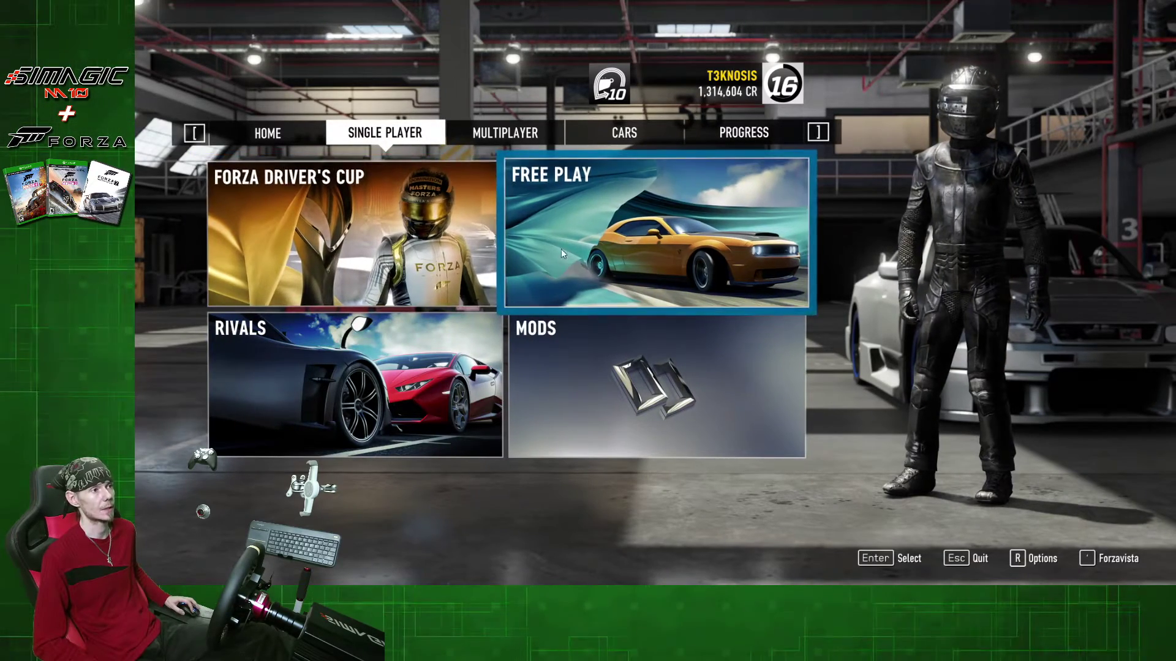
click(586, 225)
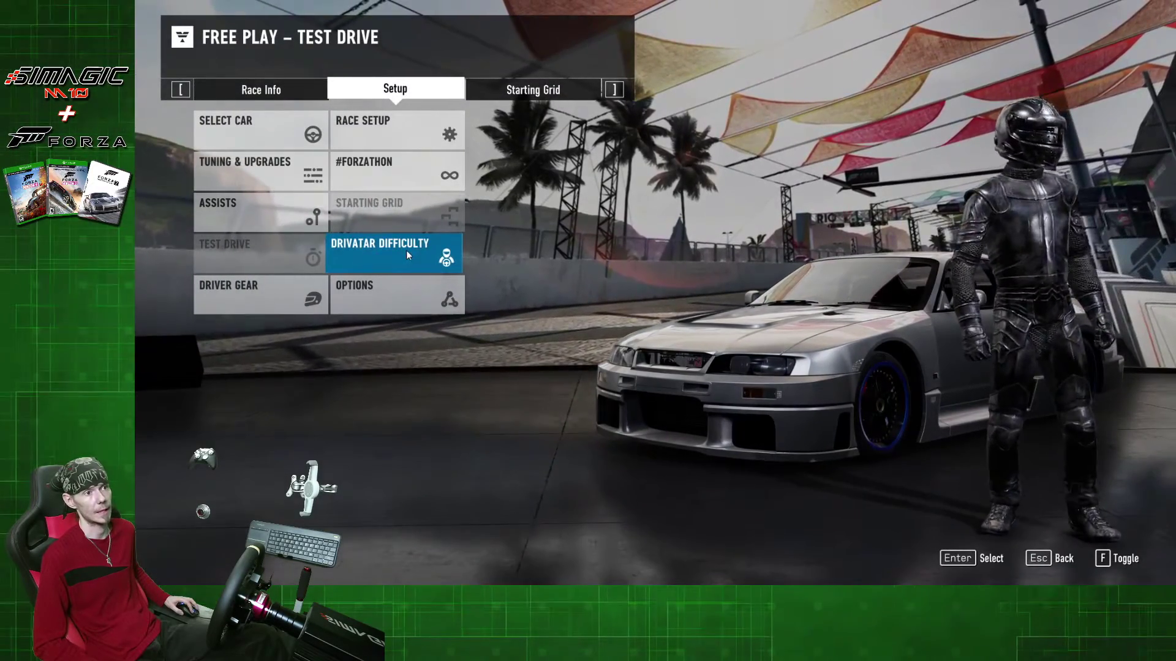
- Keep the Steering and Damage, Fuel & Tire Wear assists on Simulation and accept them
click(274, 216)
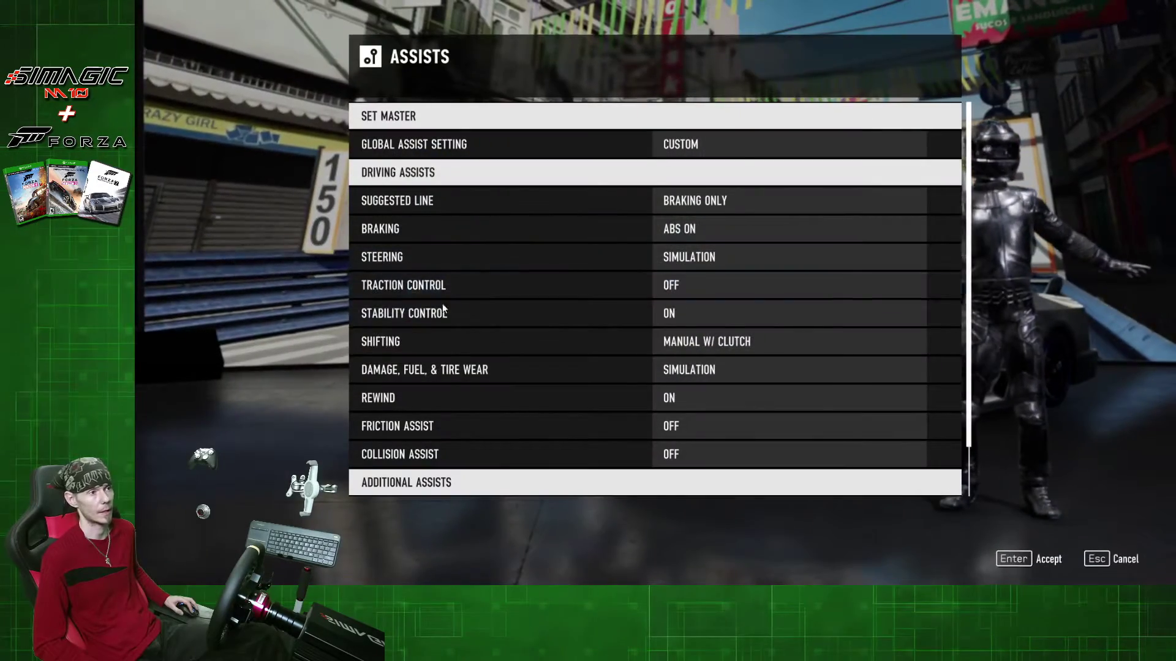
click(738, 253)
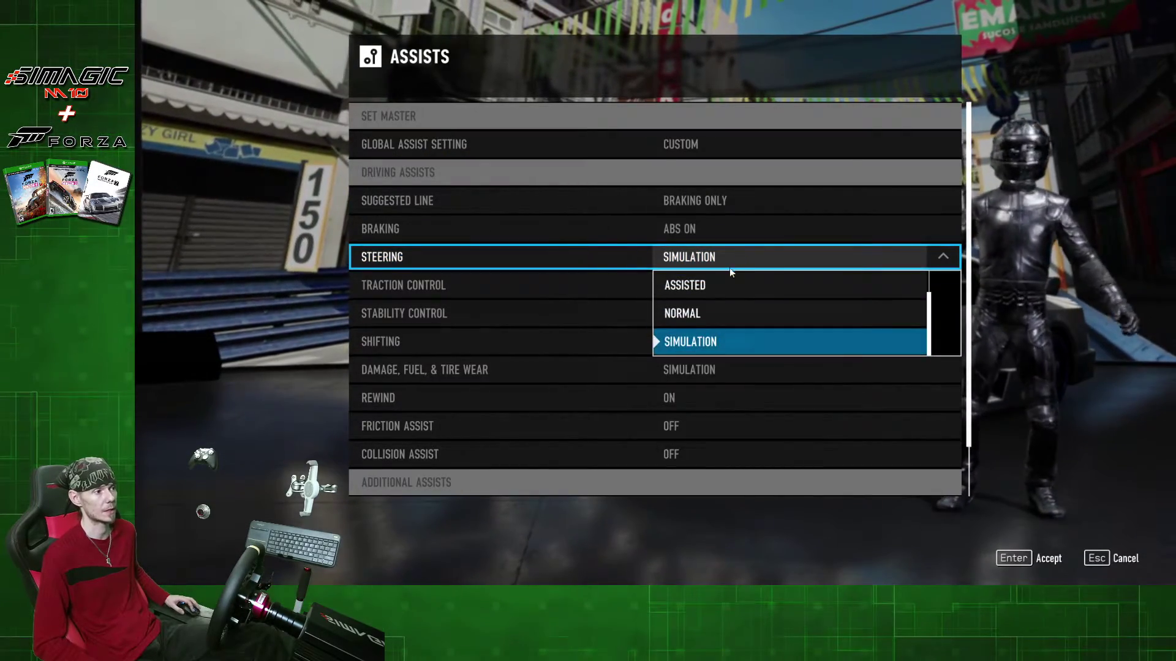
click(718, 340)
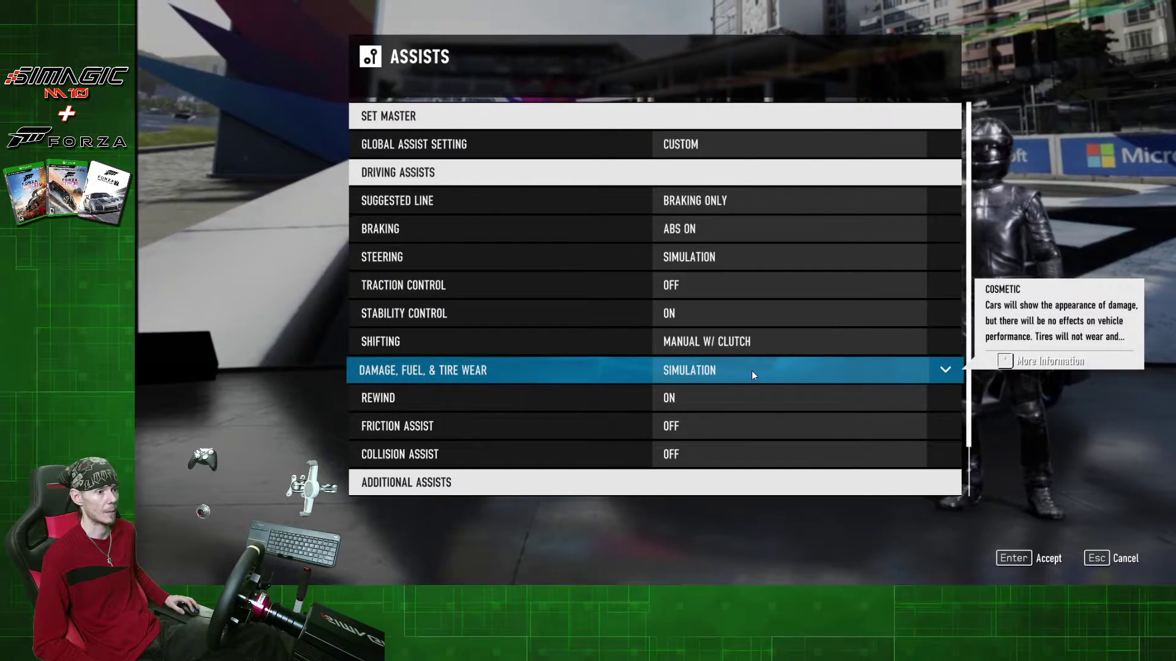
click(751, 370)
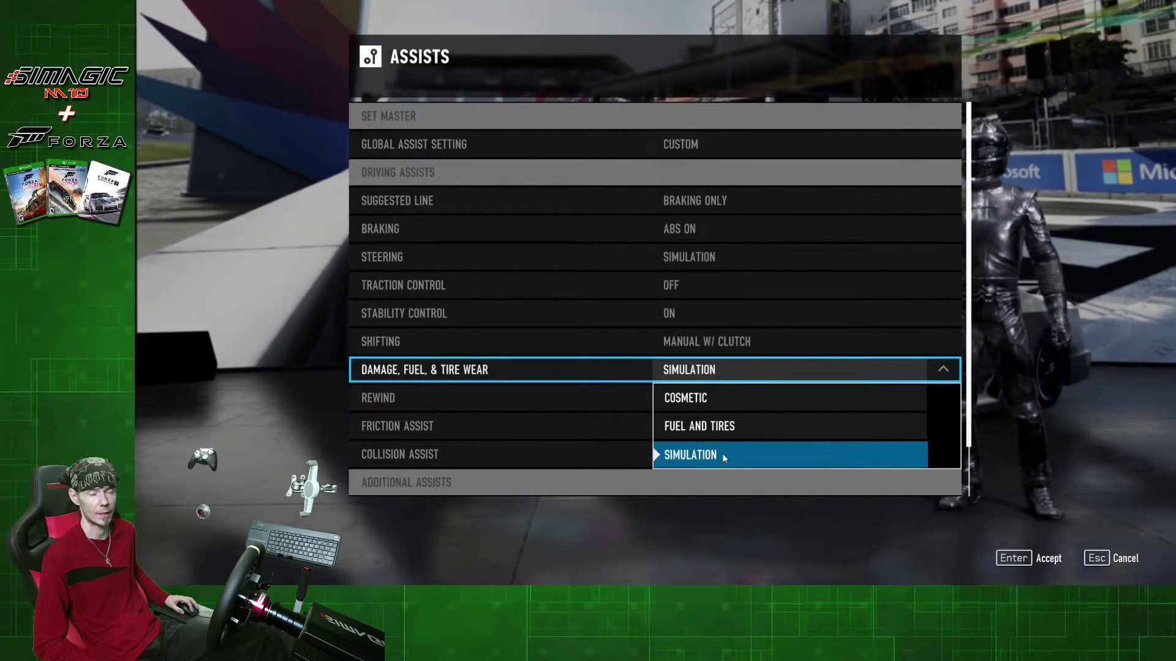
click(722, 453)
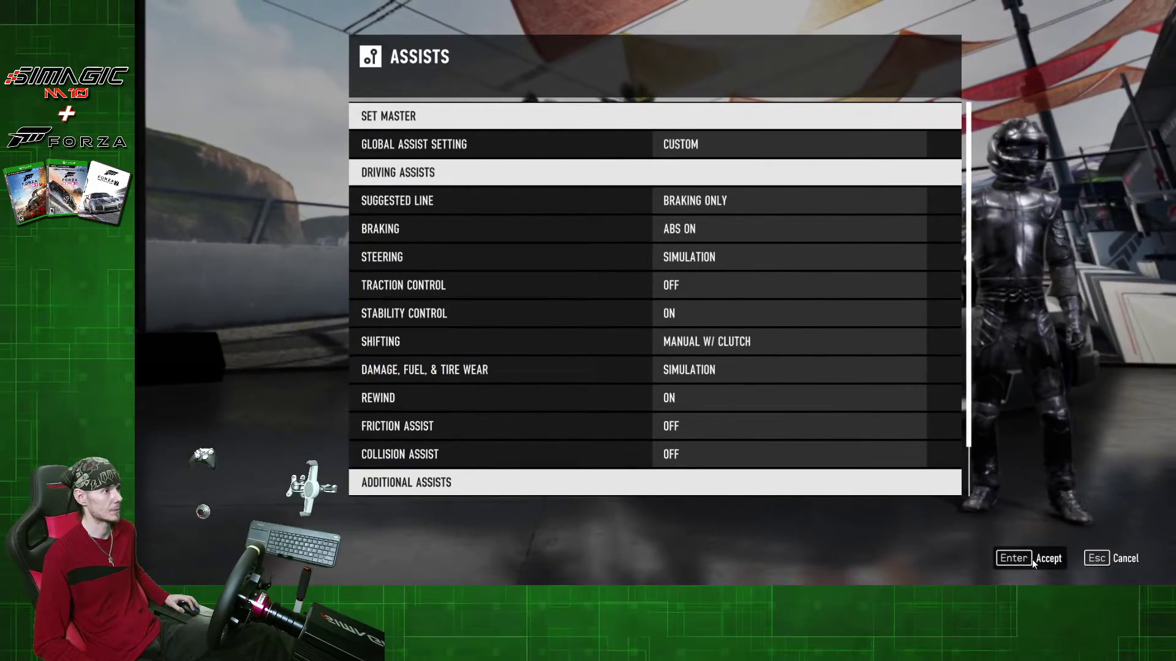
click(1031, 559)
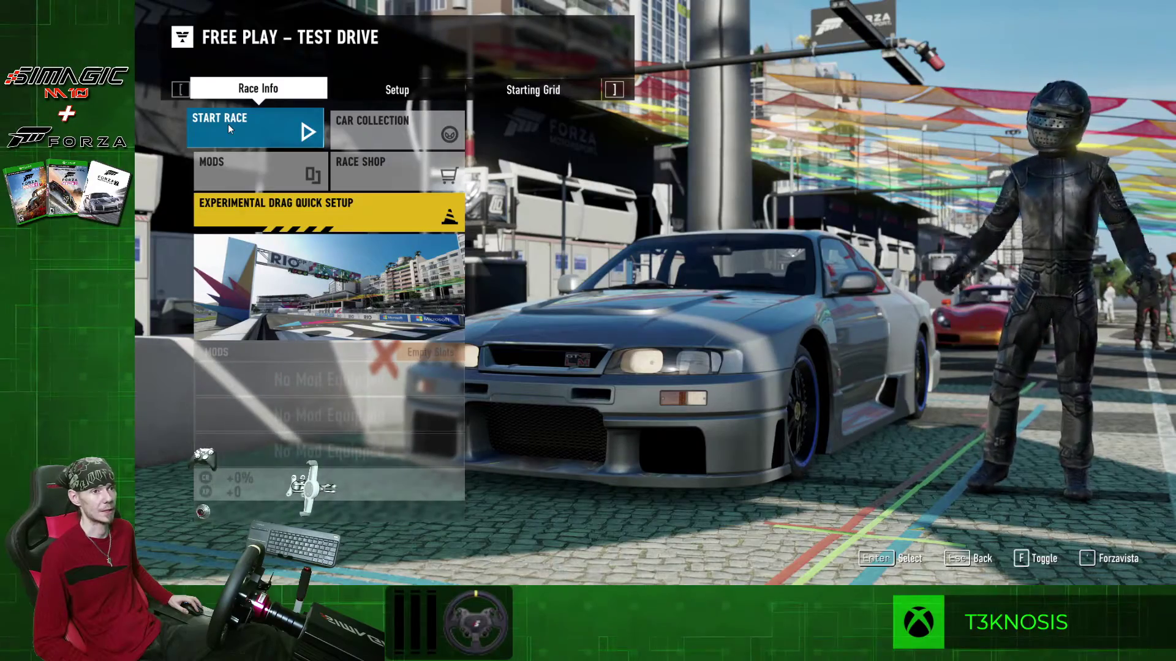
- Start the test drive, drive the lap, then pause the race with Esc
click(228, 124)
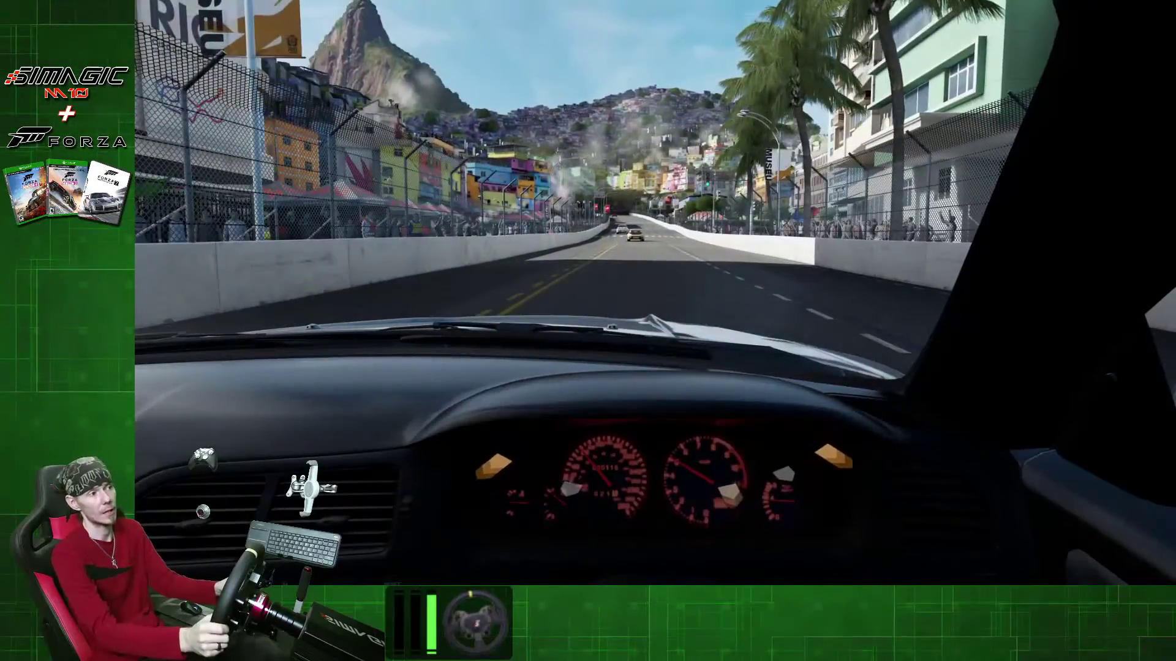
key(Escape)
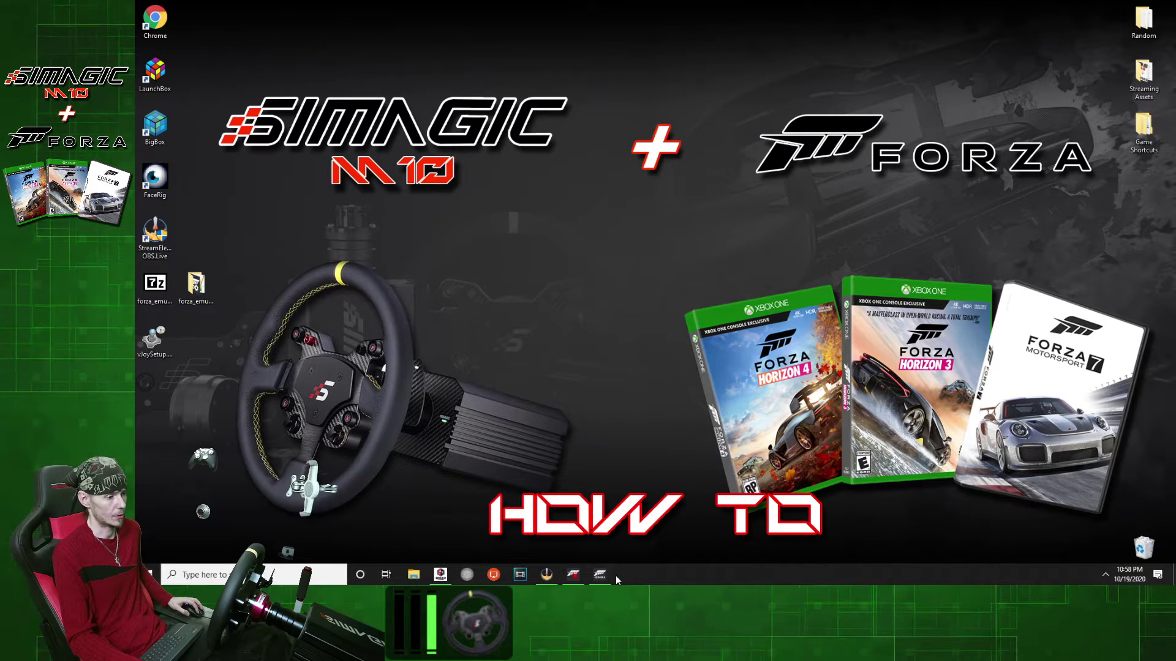
- Stop the Forza EmuWheel emulation, close it, then close Hush to unmute all four devices
click(598, 576)
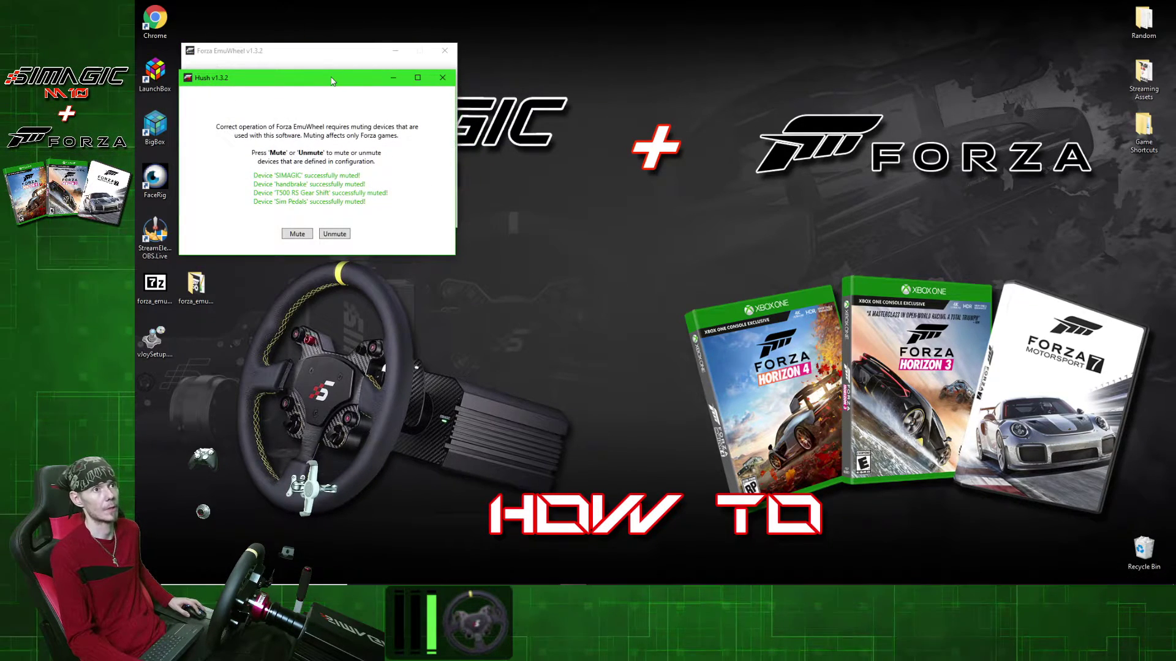
drag(304, 55, 635, 70)
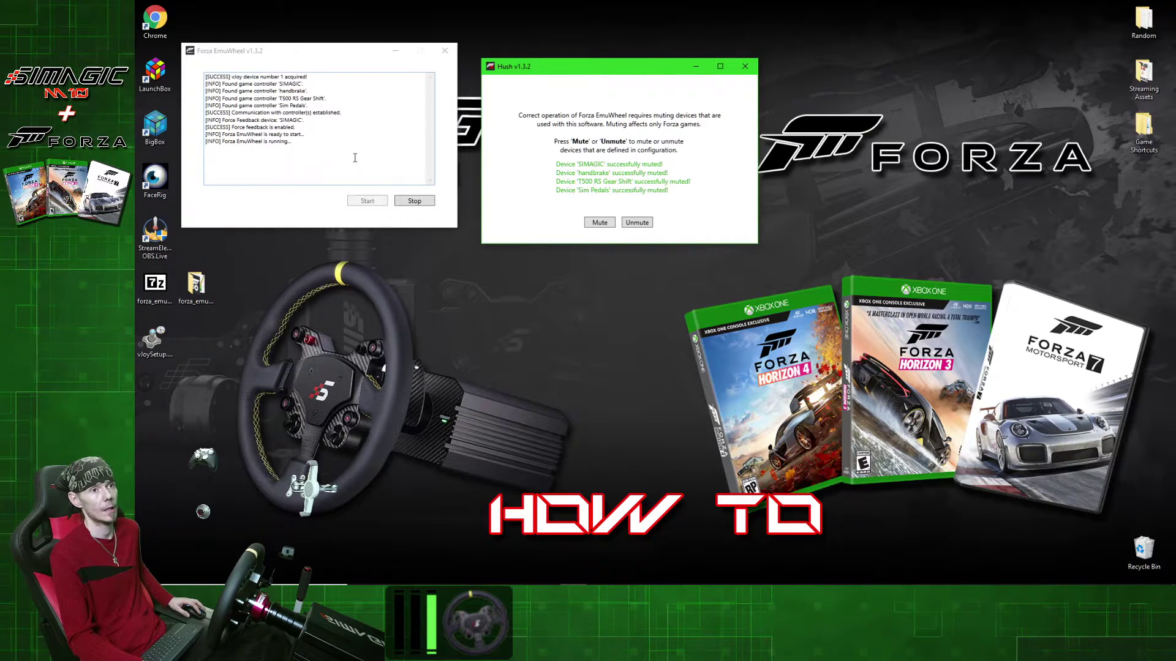
click(414, 202)
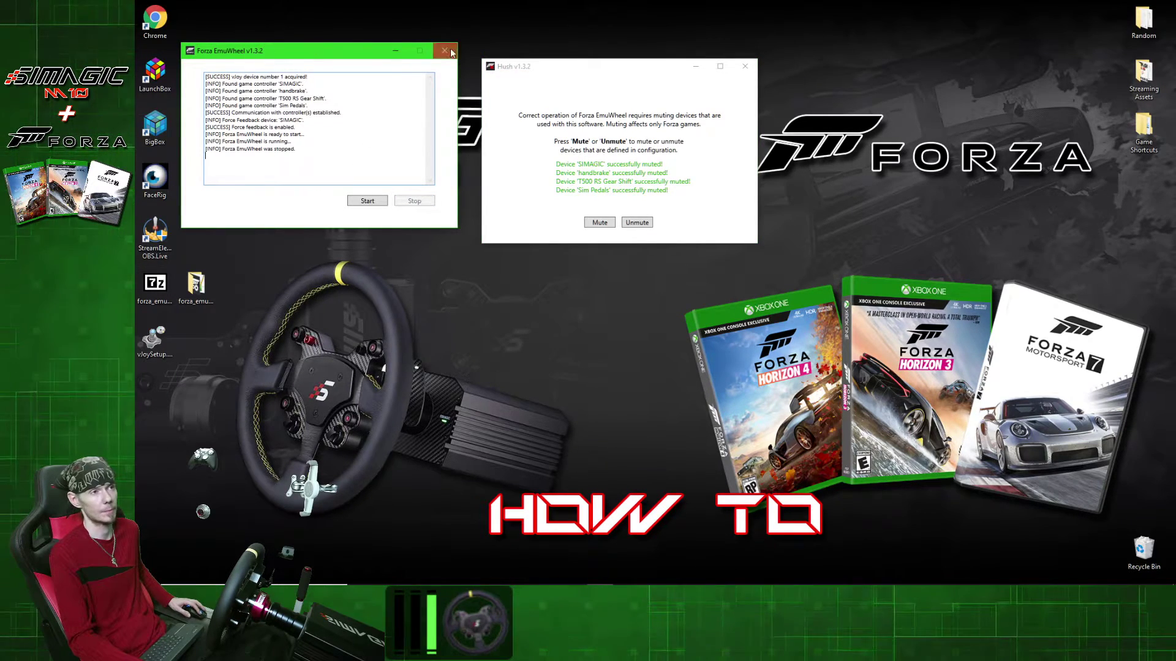
click(445, 52)
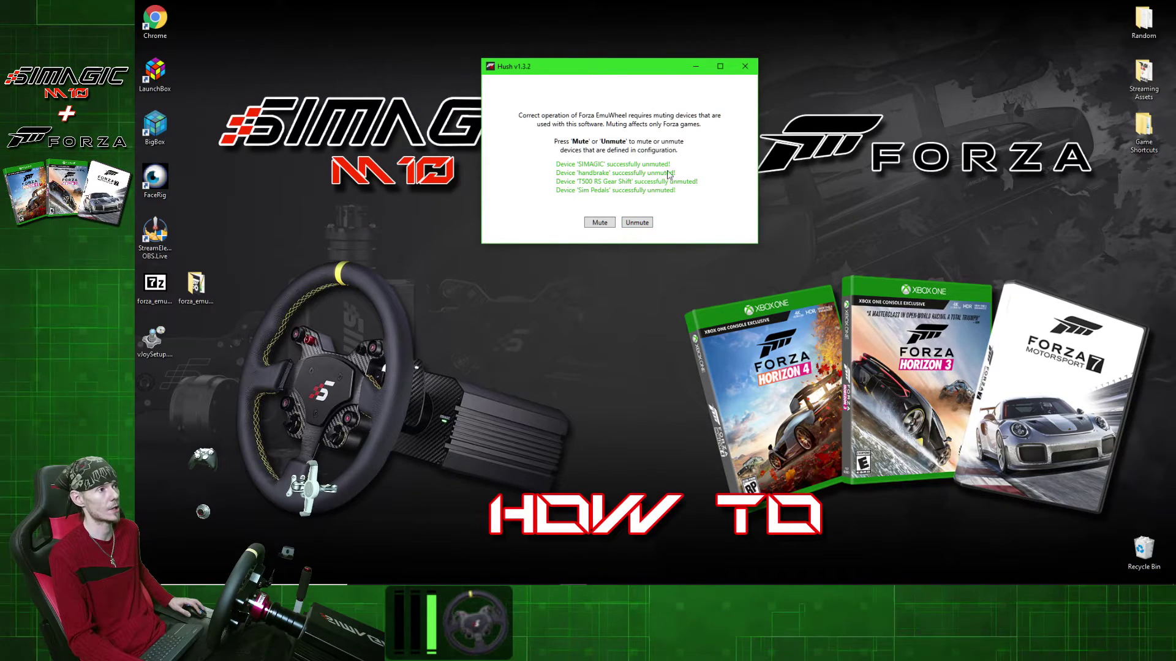
click(745, 67)
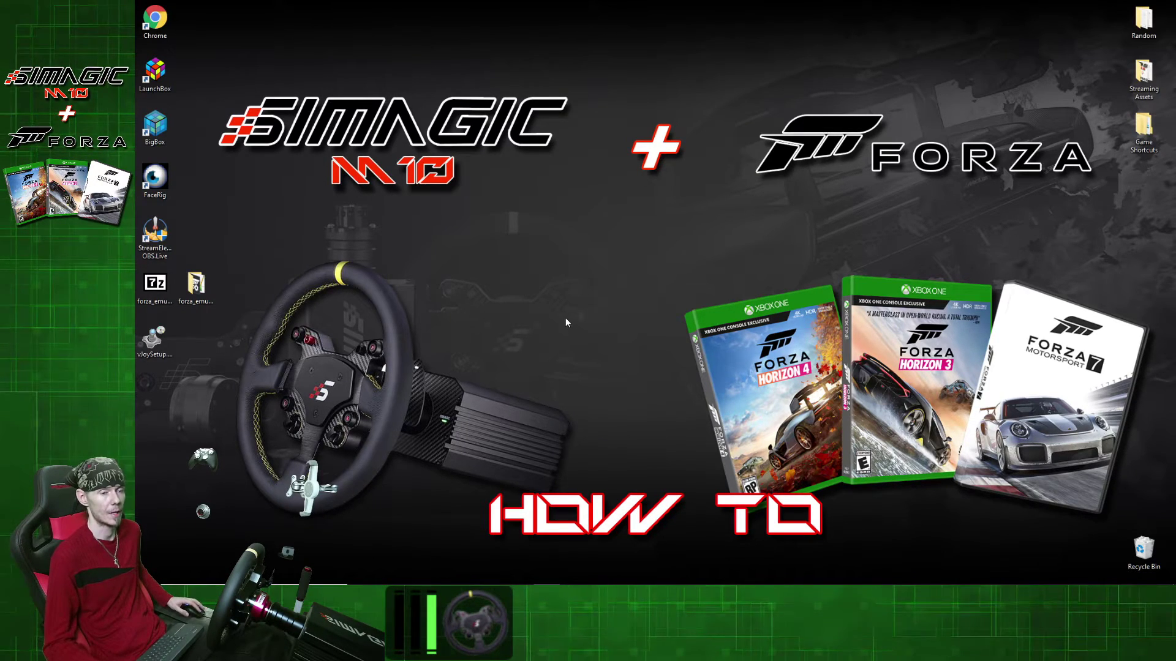
- In the forza_emuwheel_v1.4a folder, launch Hush and mute the wheel, handbrake, shifter and pedals
double_click(208, 289)
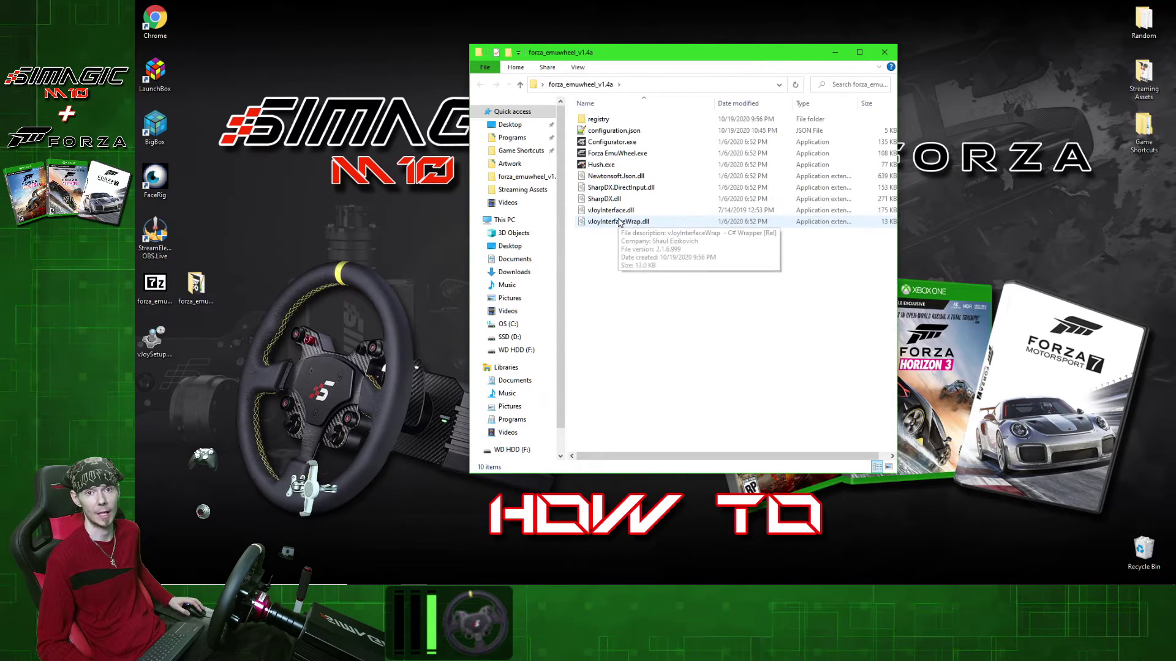
click(603, 165)
double_click(606, 167)
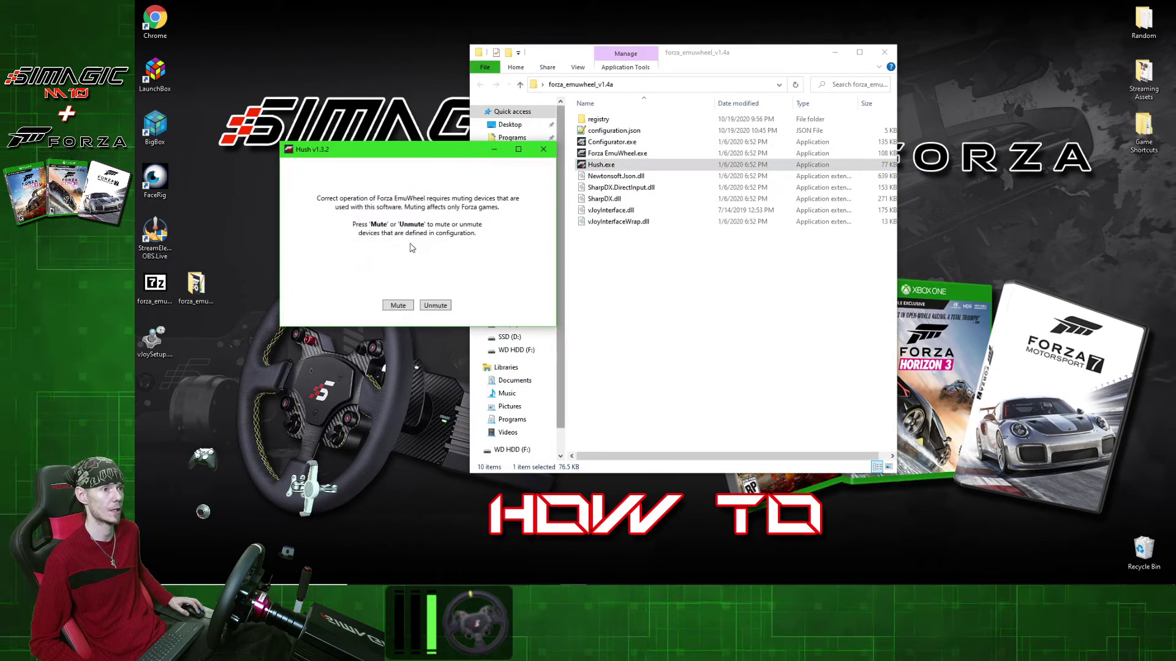
click(397, 306)
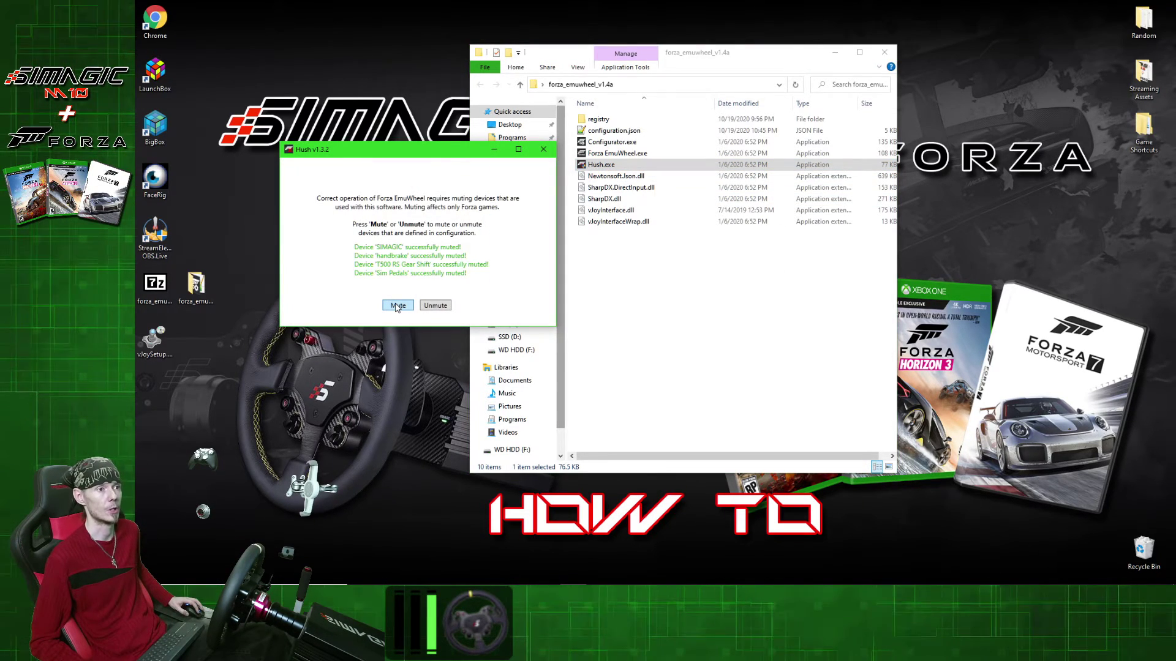
- Minimize Hush, then launch Forza EmuWheel and minimize it too
click(493, 150)
double_click(606, 154)
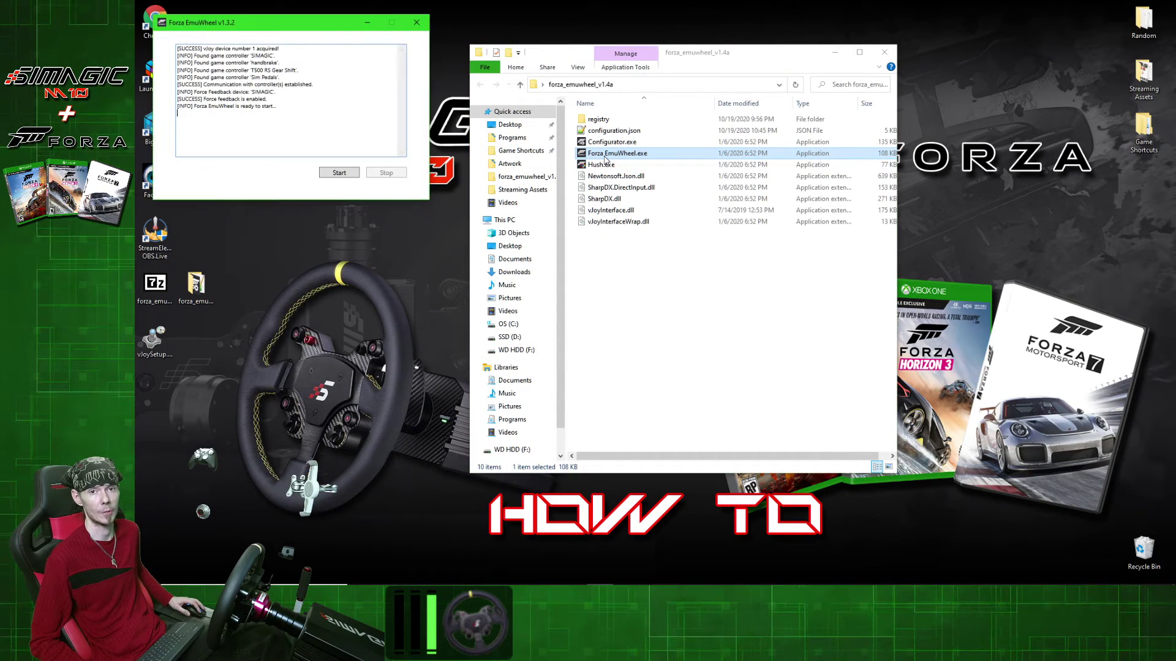
click(377, 24)
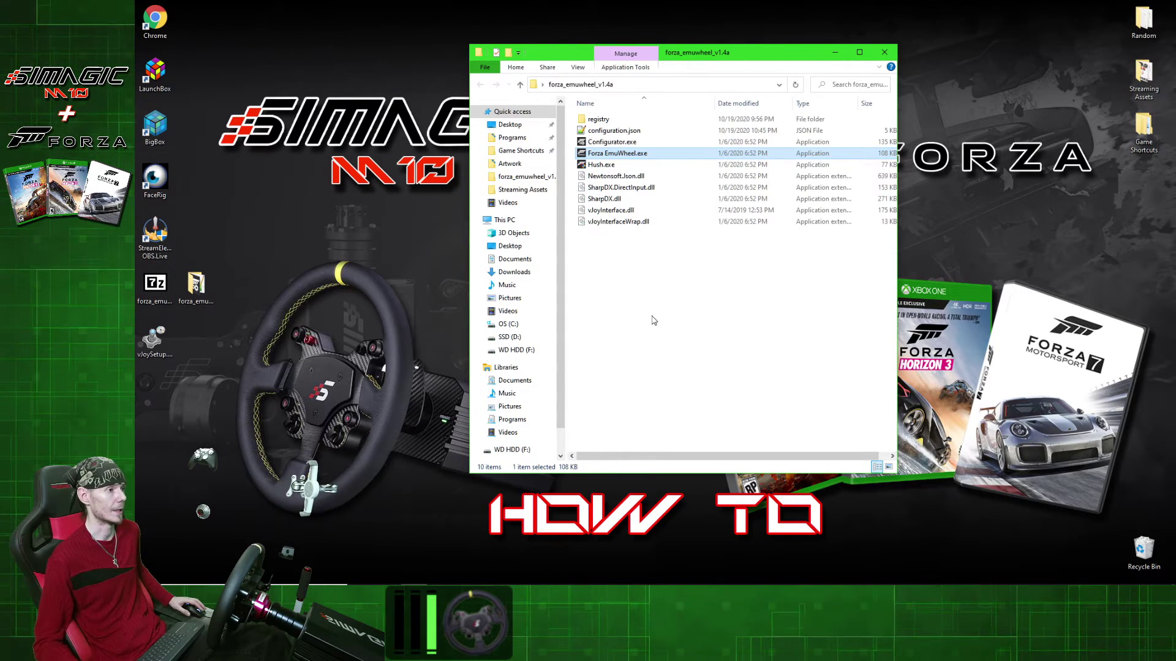
- Restore Hush and Forza EmuWheel from the taskbar and close both
mouse_move(493, 578)
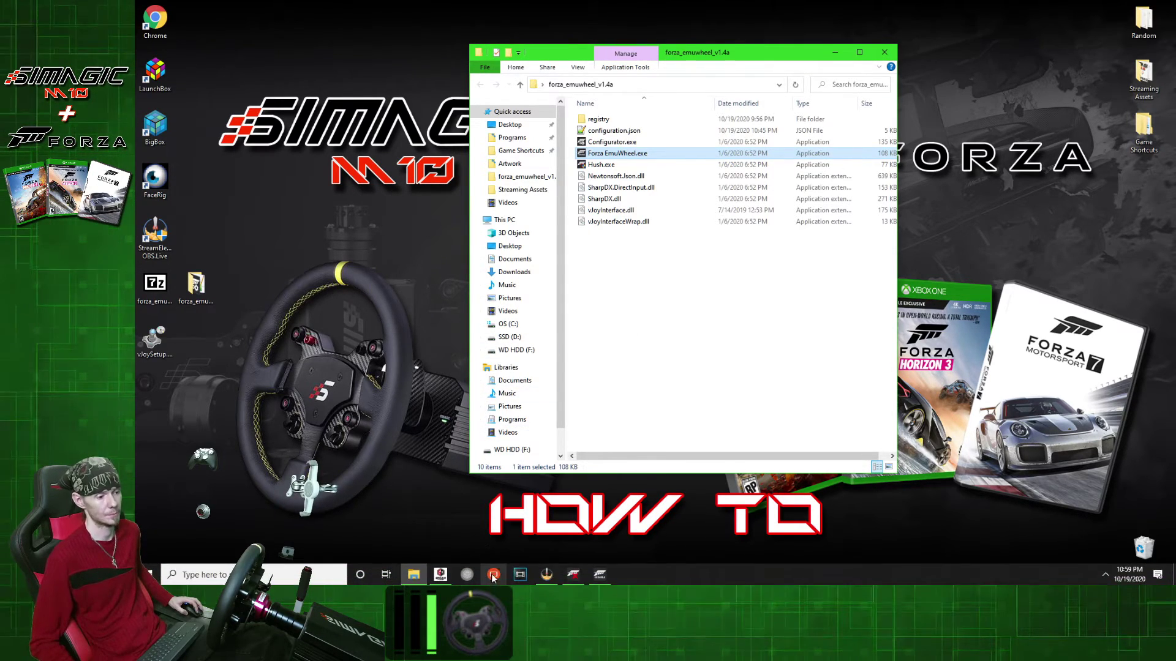
click(573, 574)
click(600, 574)
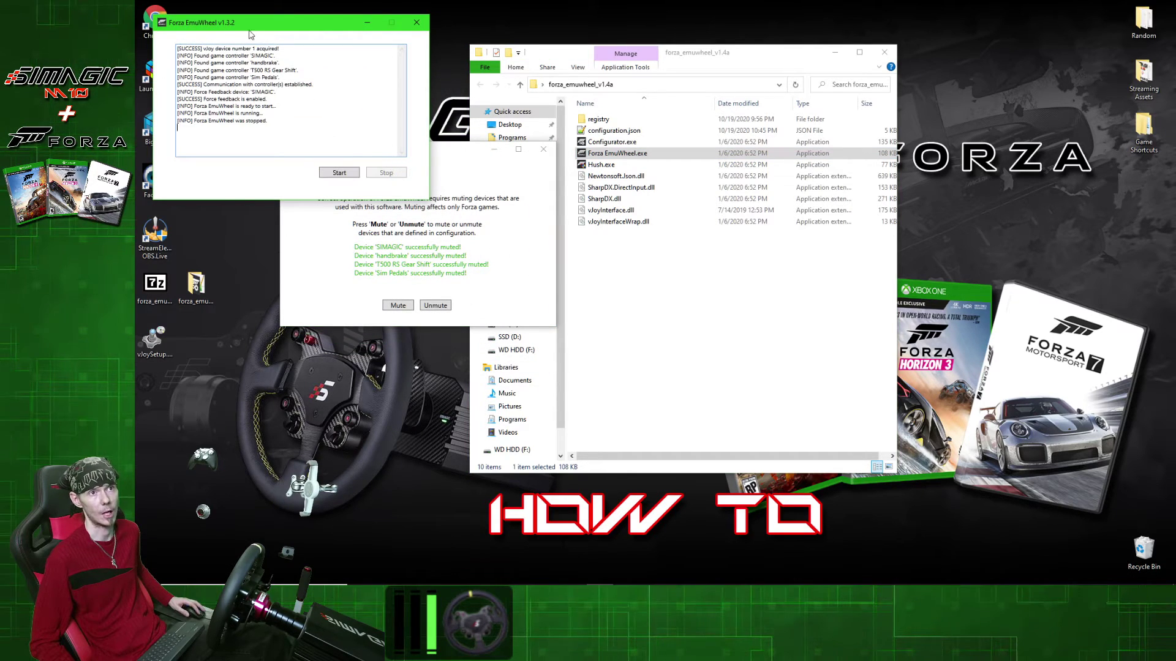
click(416, 23)
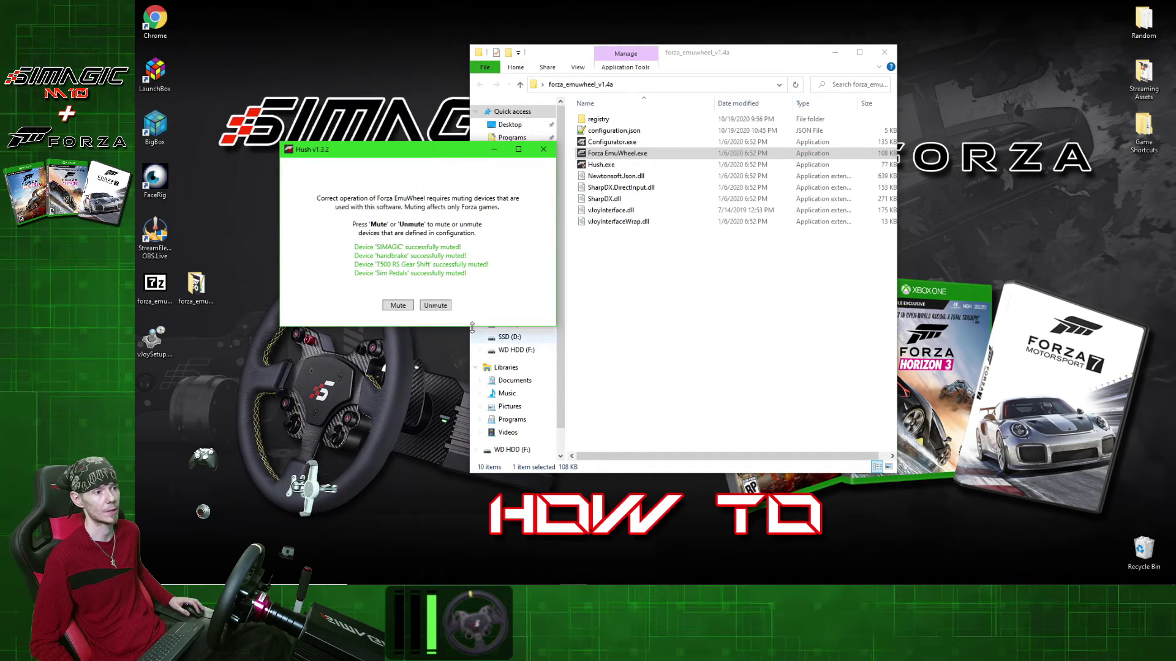
click(543, 149)
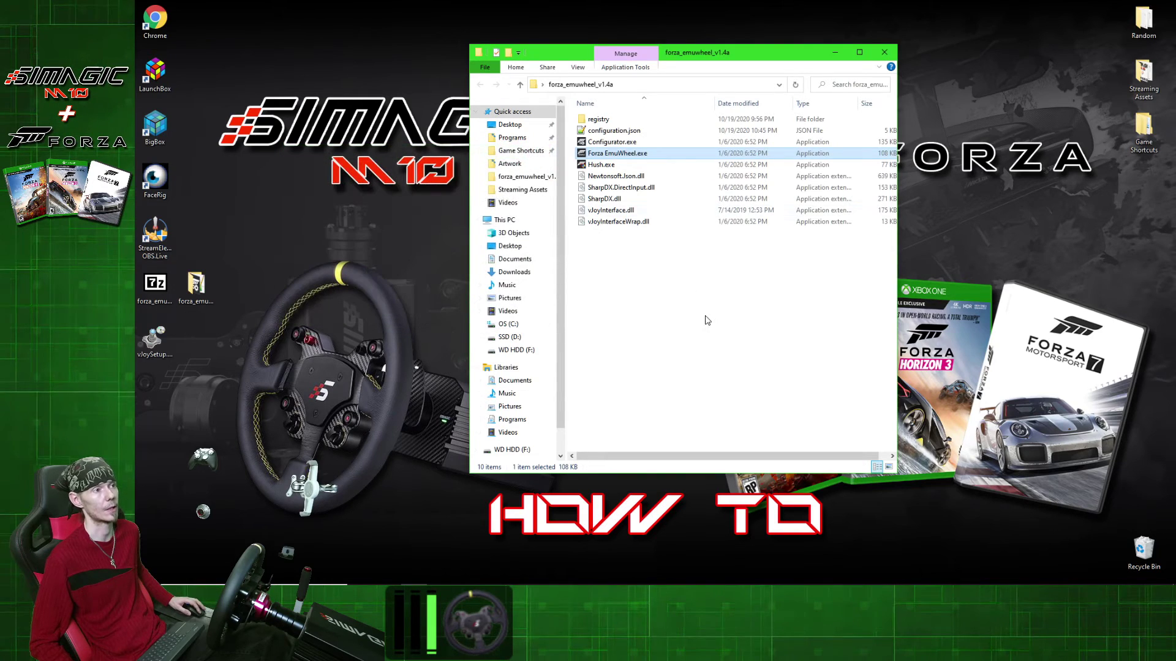